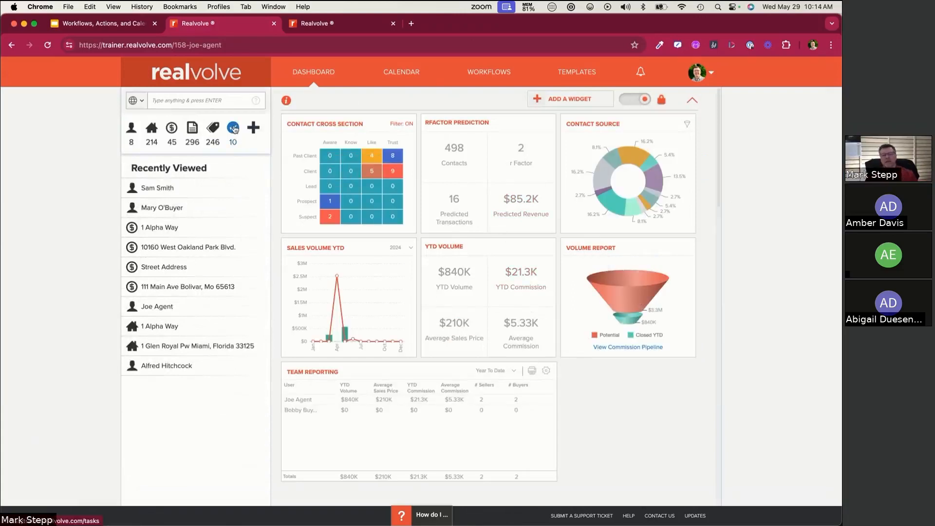
Open the list of pending activities and the month calendar to view the scheduled follow-up calls
{"action": "left_click", "coordinate": [236, 129]}
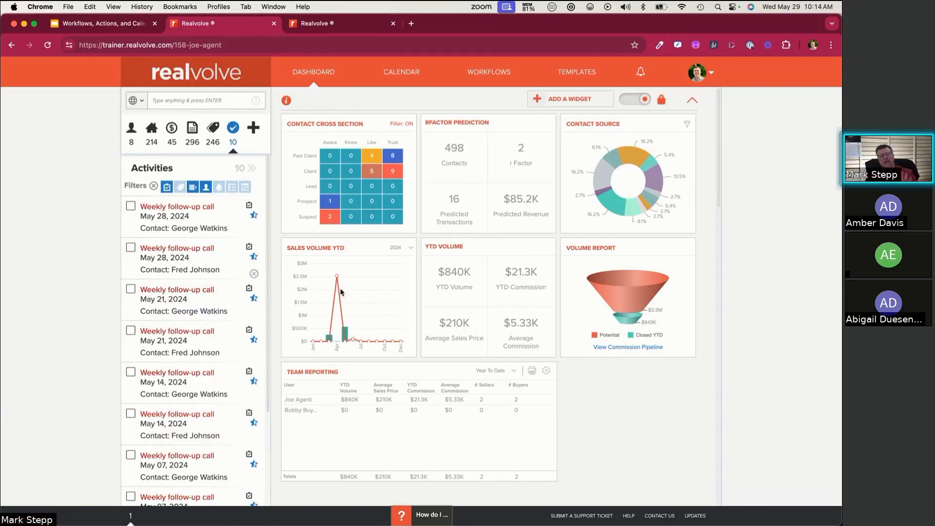
{"action": "left_click", "coordinate": [404, 77]}
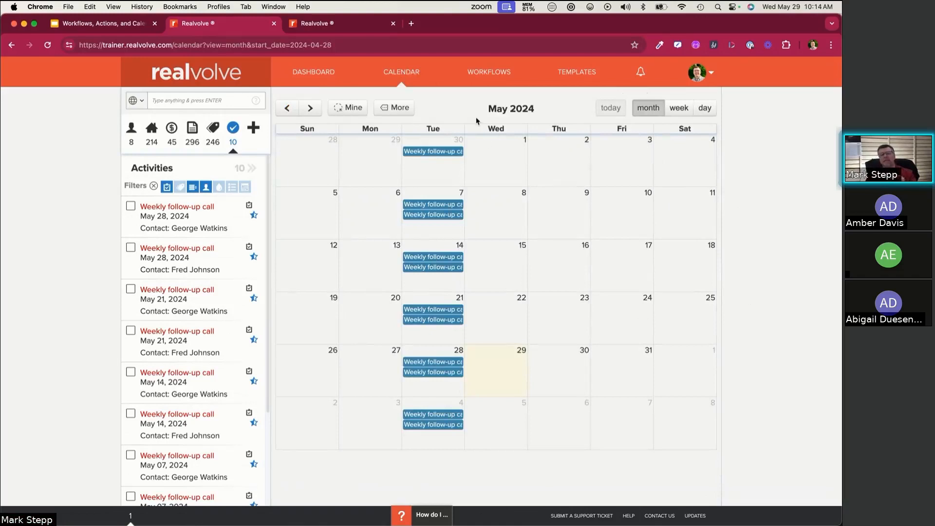
Return to the dashboard and examine its Activities list down to the oldest task, including the workflow and contact behind each one
{"action": "left_click", "coordinate": [323, 76]}
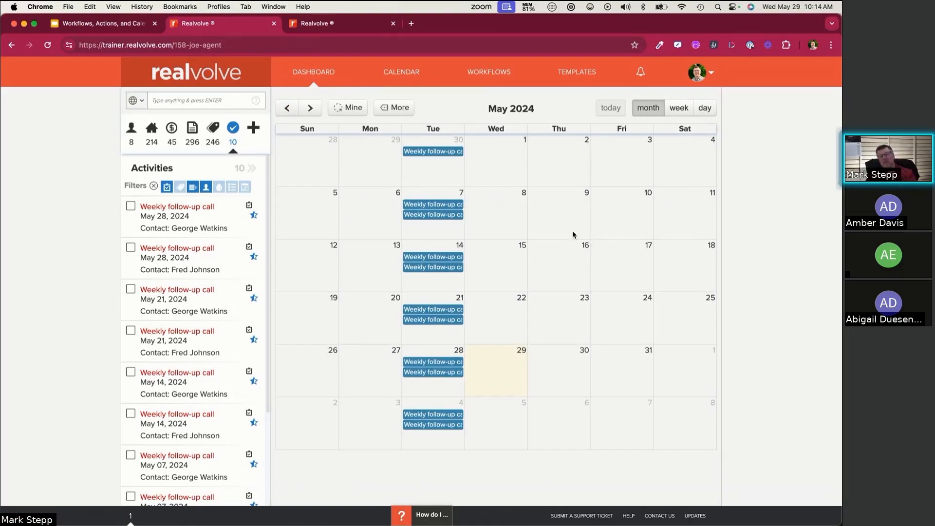
{"action": "scroll", "coordinate": [635, 214], "scroll_direction": "down", "scroll_amount": 6}
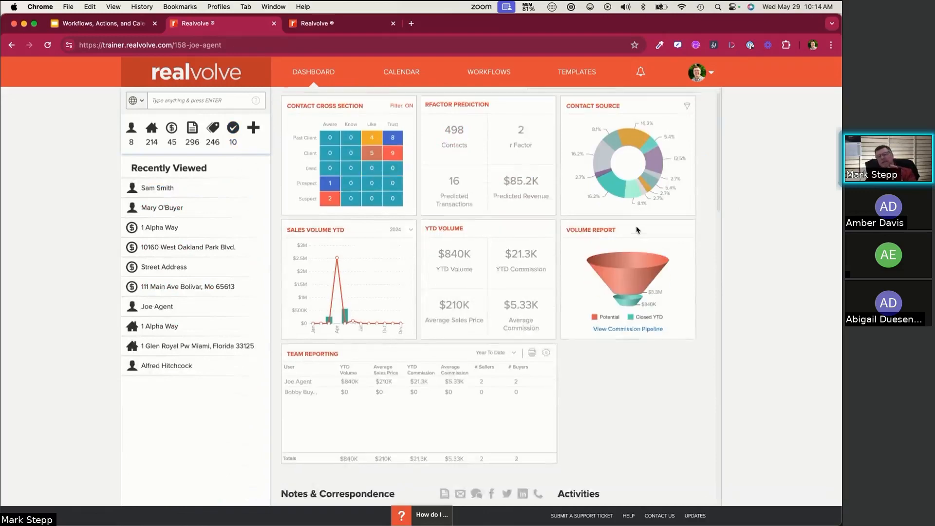
{"action": "scroll", "coordinate": [636, 232], "scroll_direction": "down", "scroll_amount": 1}
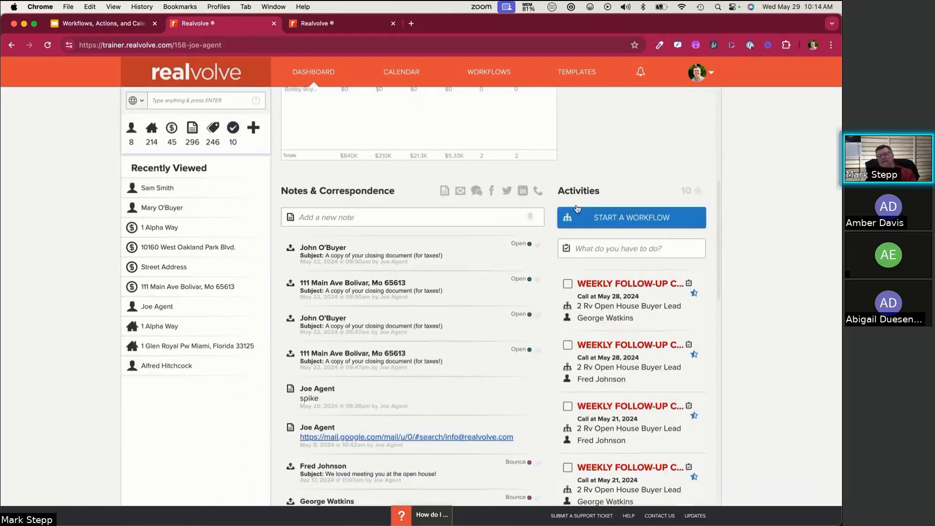
{"action": "mouse_move", "coordinate": [586, 284]}
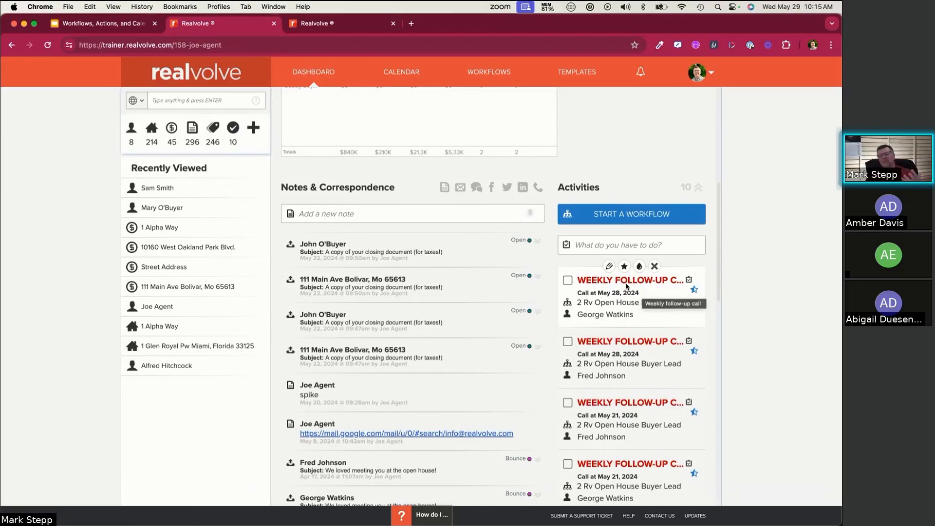
{"action": "scroll", "coordinate": [627, 286], "scroll_direction": "down", "scroll_amount": 15}
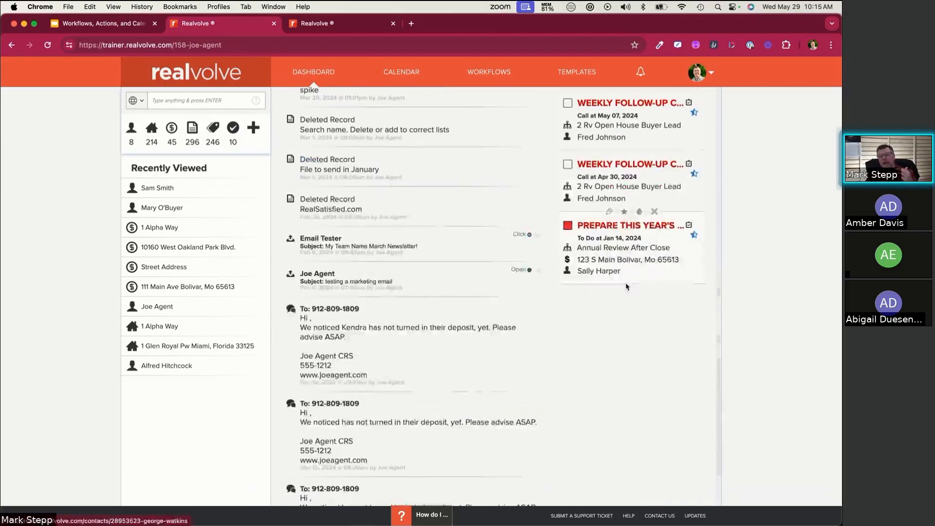
{"action": "scroll", "coordinate": [627, 286], "scroll_direction": "up", "scroll_amount": 15}
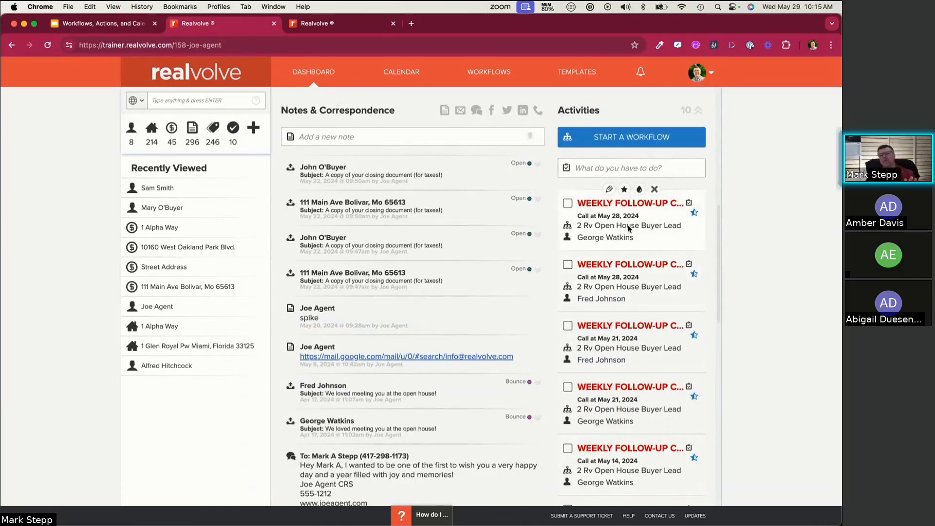
{"action": "scroll", "coordinate": [625, 238], "scroll_direction": "up", "scroll_amount": 3}
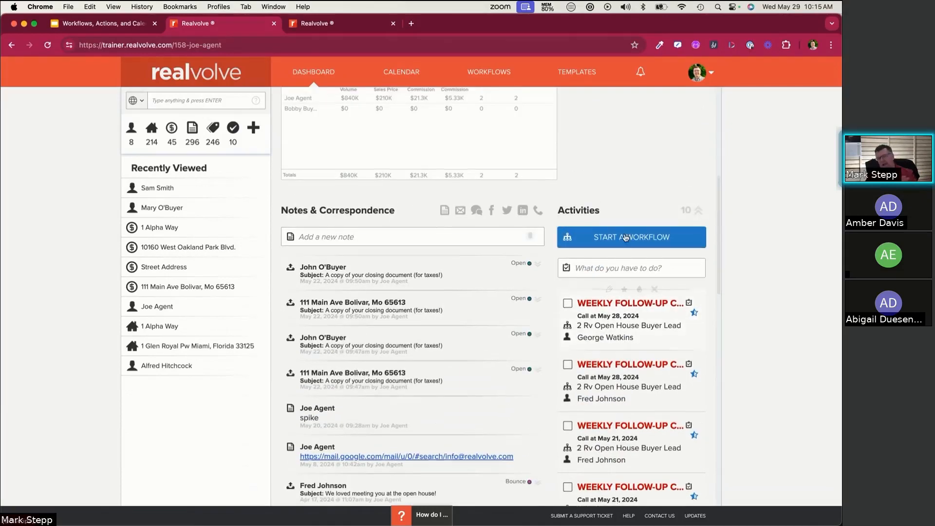
{"action": "scroll", "coordinate": [626, 239], "scroll_direction": "up", "scroll_amount": 2}
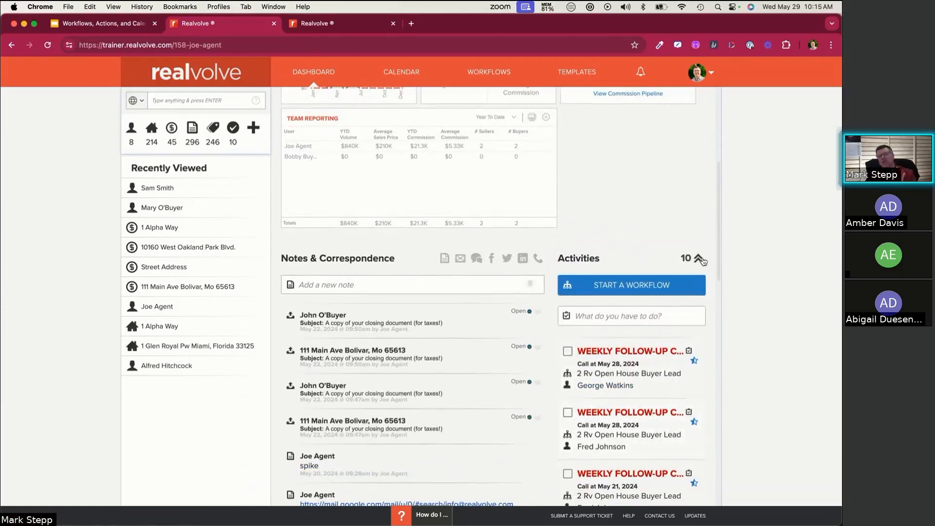
{"action": "mouse_move", "coordinate": [667, 367]}
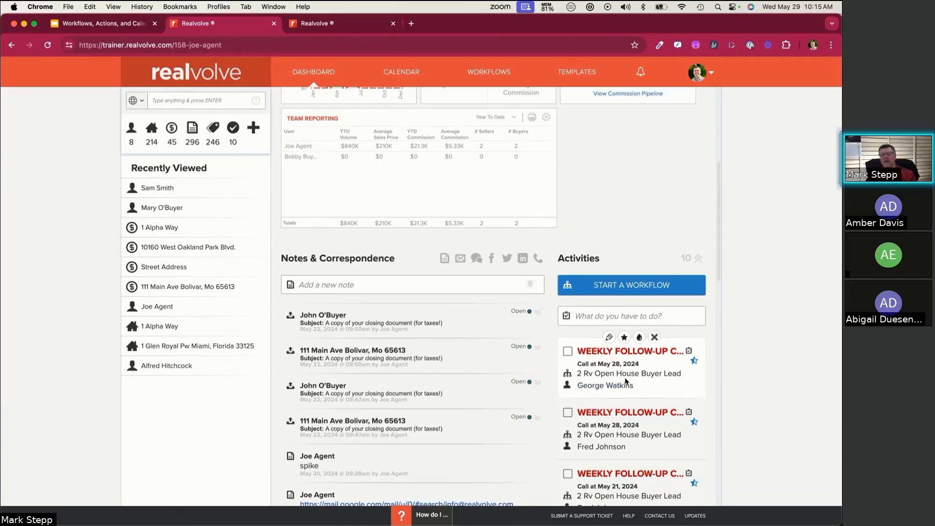
{"action": "scroll", "coordinate": [628, 382], "scroll_direction": "up", "scroll_amount": 3}
{"action": "scroll", "coordinate": [626, 382], "scroll_direction": "up", "scroll_amount": 4}
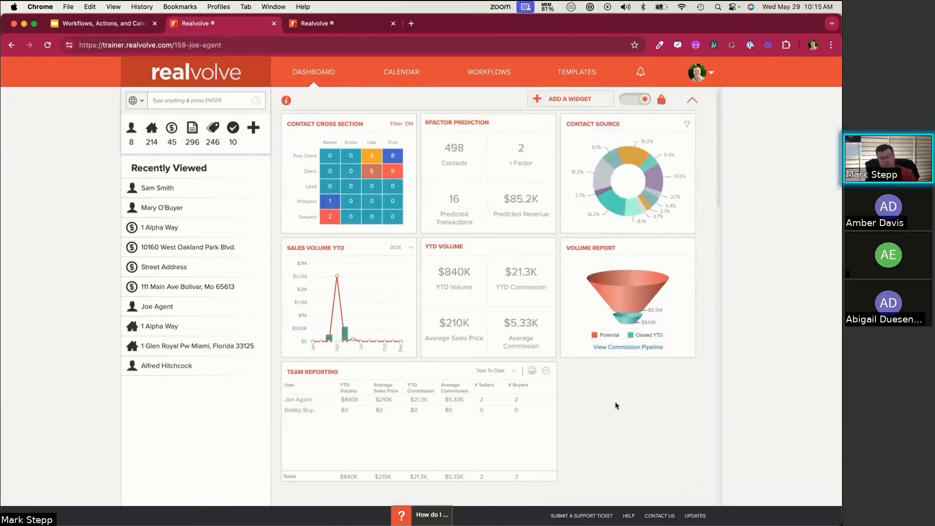
{"action": "scroll", "coordinate": [621, 428], "scroll_direction": "down", "scroll_amount": 7}
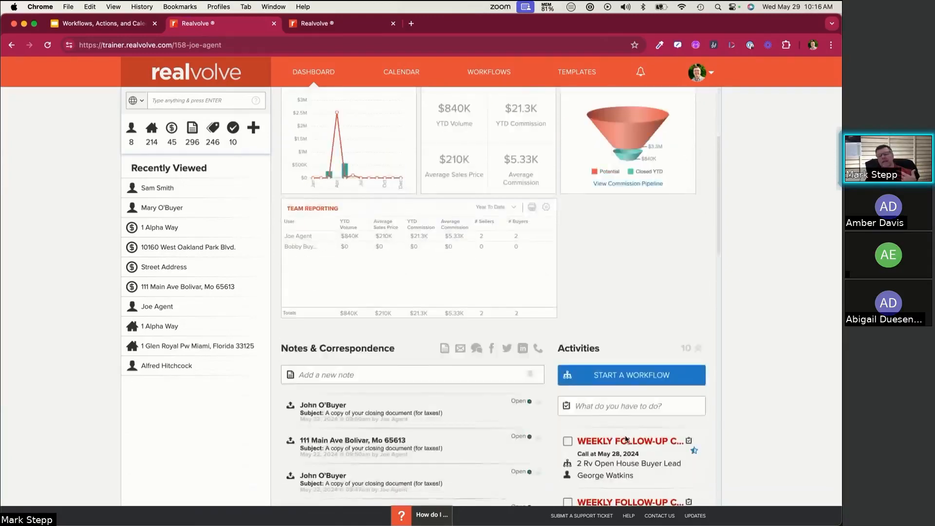
{"action": "scroll", "coordinate": [614, 445], "scroll_direction": "down", "scroll_amount": 1}
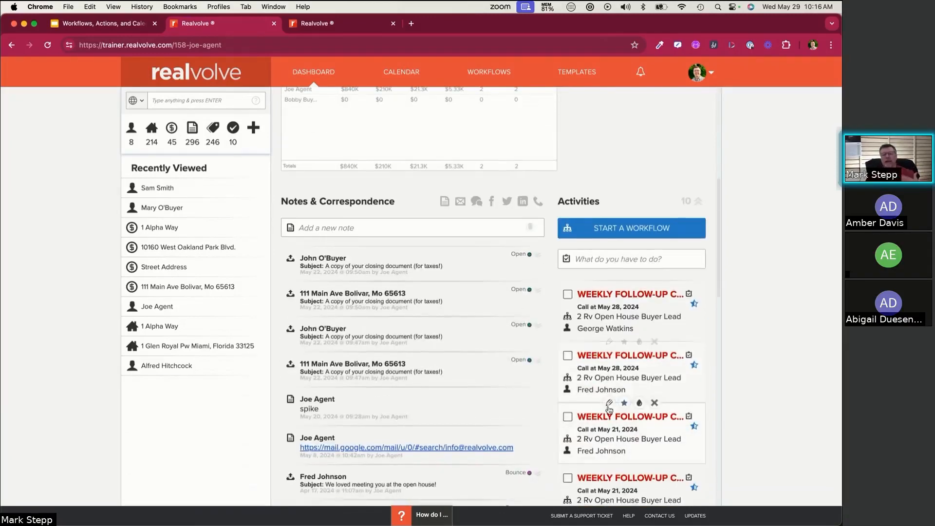
{"action": "scroll", "coordinate": [594, 317], "scroll_direction": "up", "scroll_amount": 8}
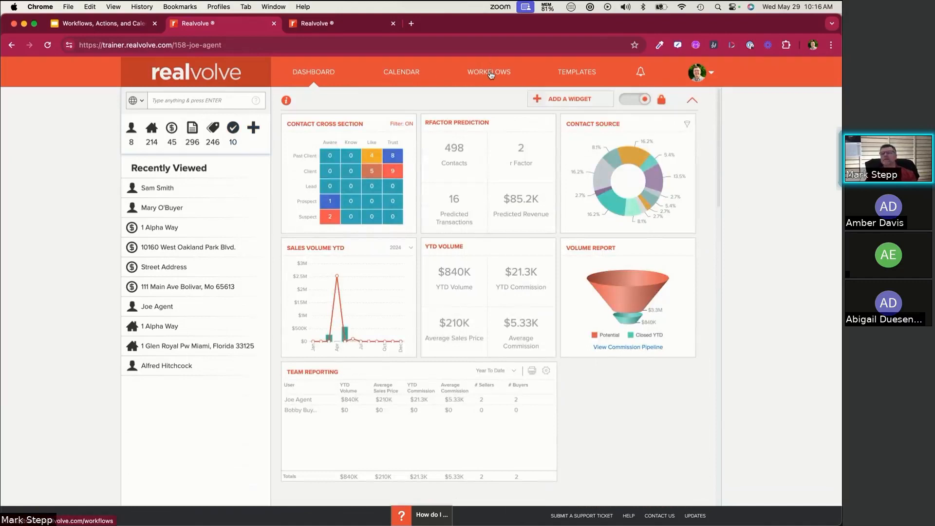
Open the workflows area and look through both pages of the workflow list
{"action": "left_click", "coordinate": [491, 75]}
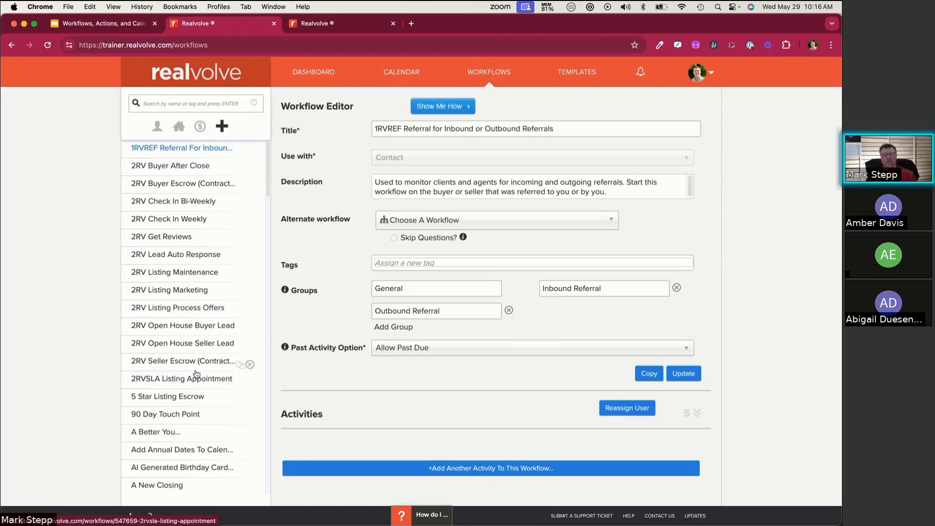
{"action": "left_click", "coordinate": [151, 517]}
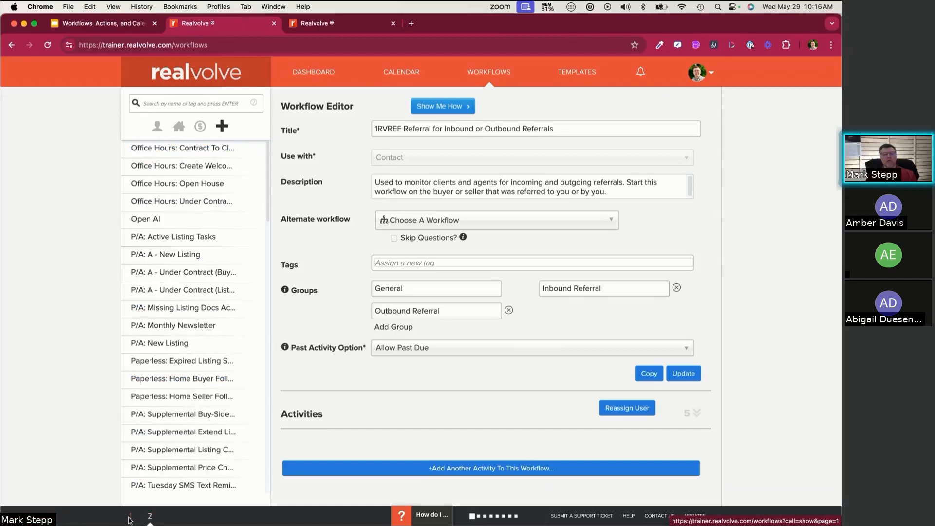
{"action": "left_click", "coordinate": [130, 516]}
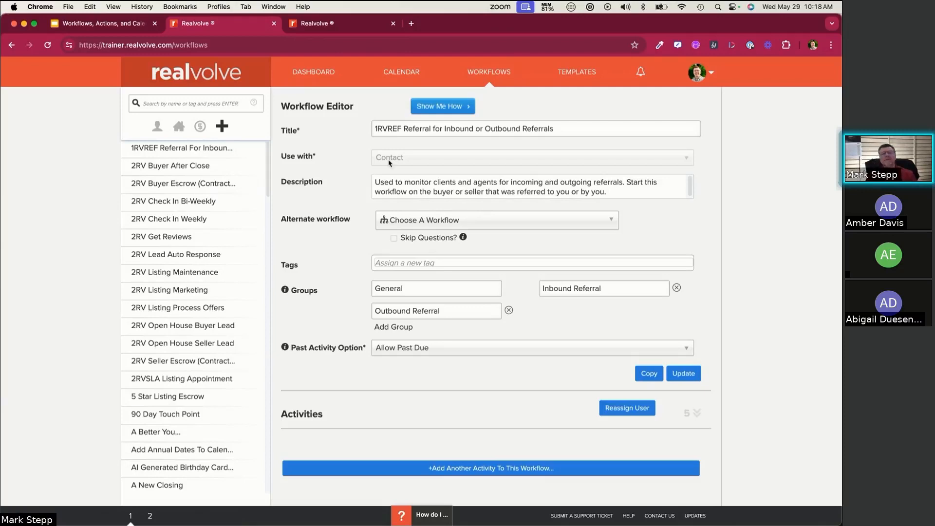
Start a new workflow from scratch and title it "Office Hours: Listing Appointment"
{"action": "left_click", "coordinate": [222, 127]}
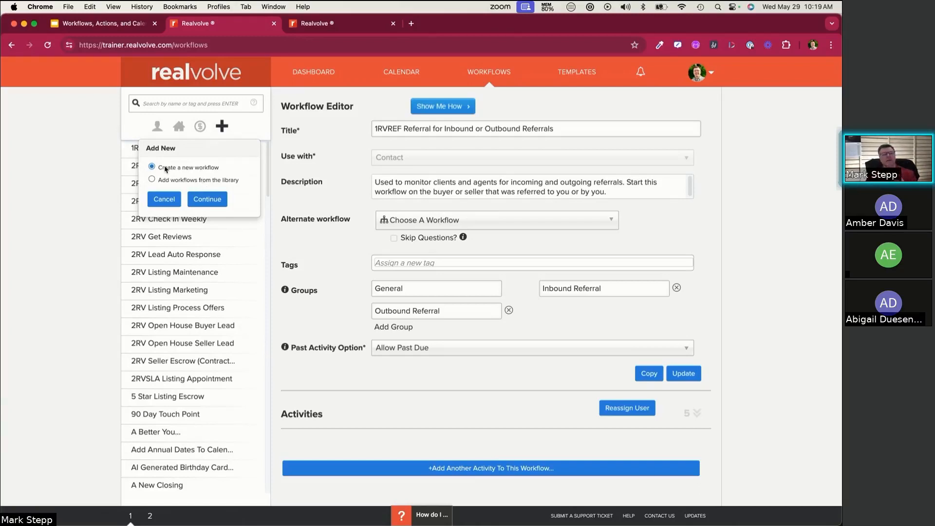
{"action": "left_click", "coordinate": [212, 201]}
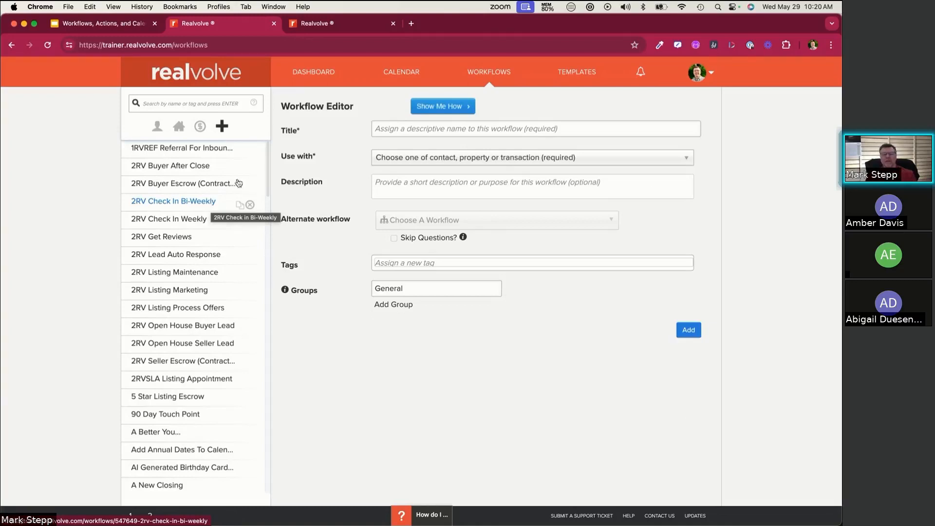
{"action": "left_click", "coordinate": [394, 130]}
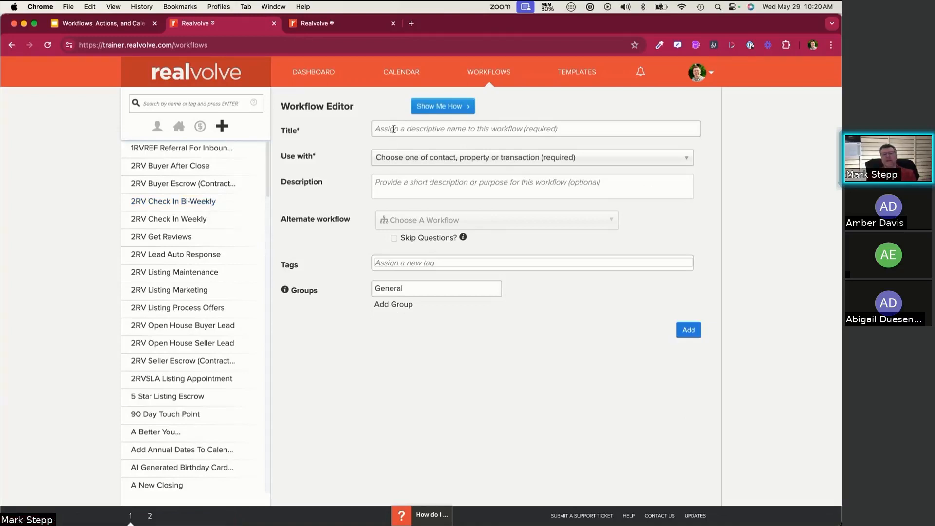
{"action": "type", "text": "Lis"}
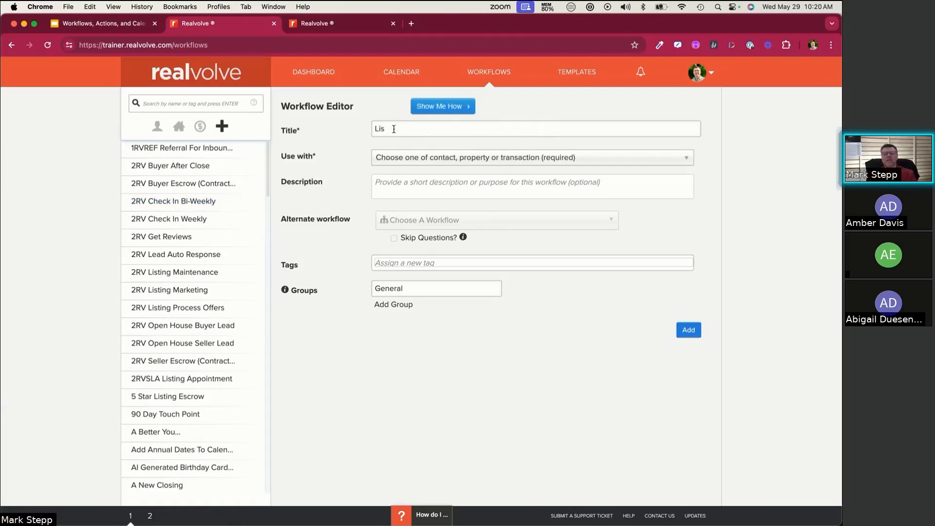
{"action": "key", "text": "BackSpace"}
{"action": "key", "text": "BackSpace"}
{"action": "key", "text": "BackSpace"}
{"action": "type", "text": "Office Hours"}
{"action": "type", "text": "Listing Appoint"}
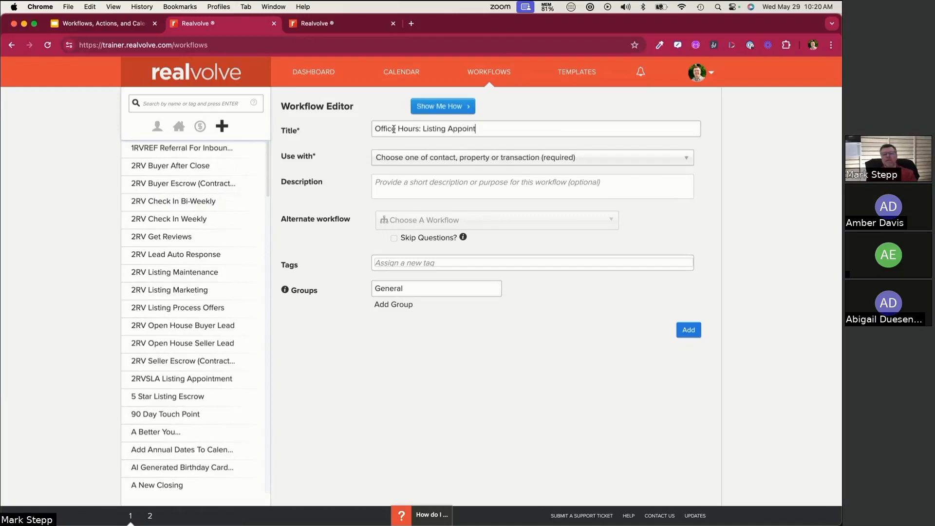
{"action": "type", "text": "ment"}
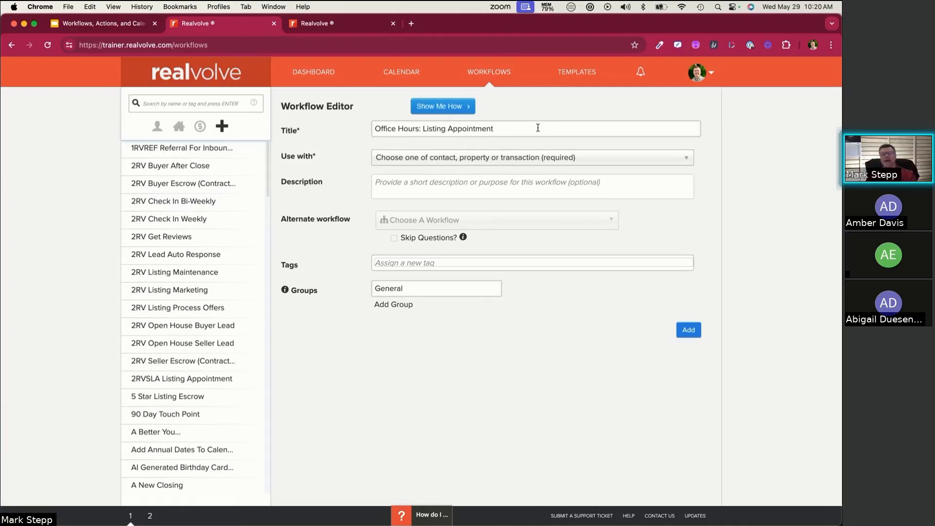
{"action": "left_click_drag", "start_coordinate": [503, 128], "coordinate": [361, 129]}
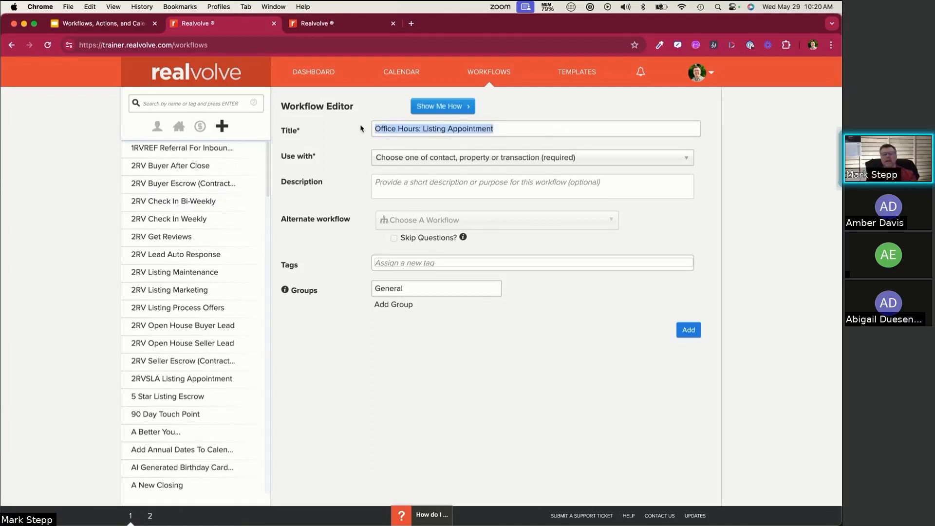
Set the new workflow for use with Property and add it to the workflow list
{"action": "left_click", "coordinate": [431, 159]}
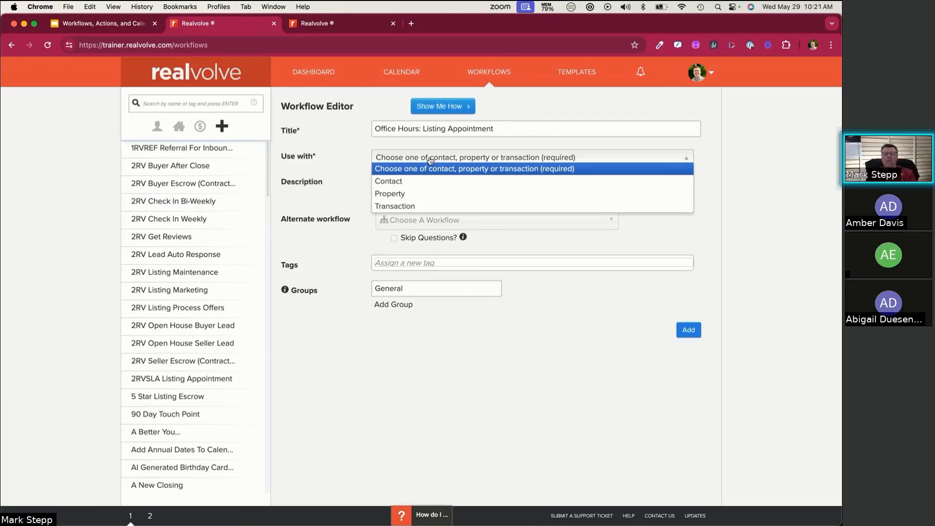
{"action": "left_click", "coordinate": [408, 198]}
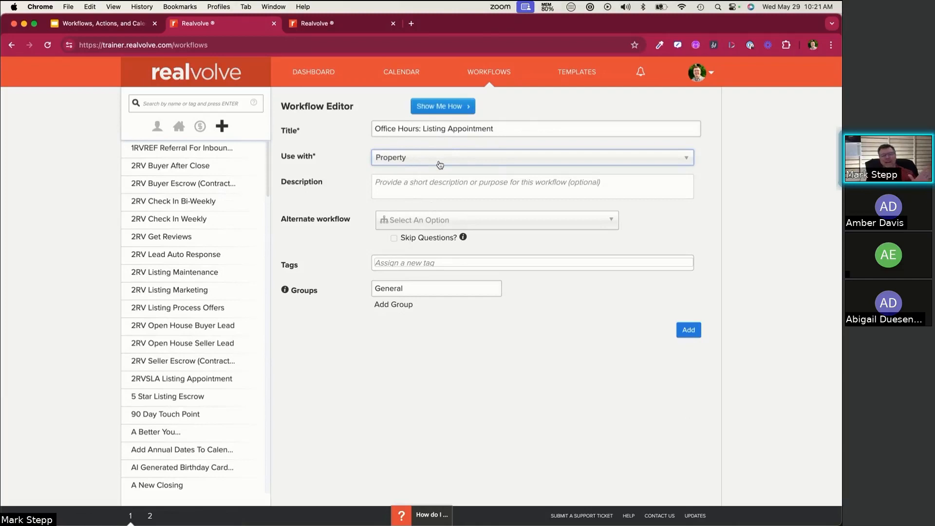
{"action": "left_click", "coordinate": [689, 331]}
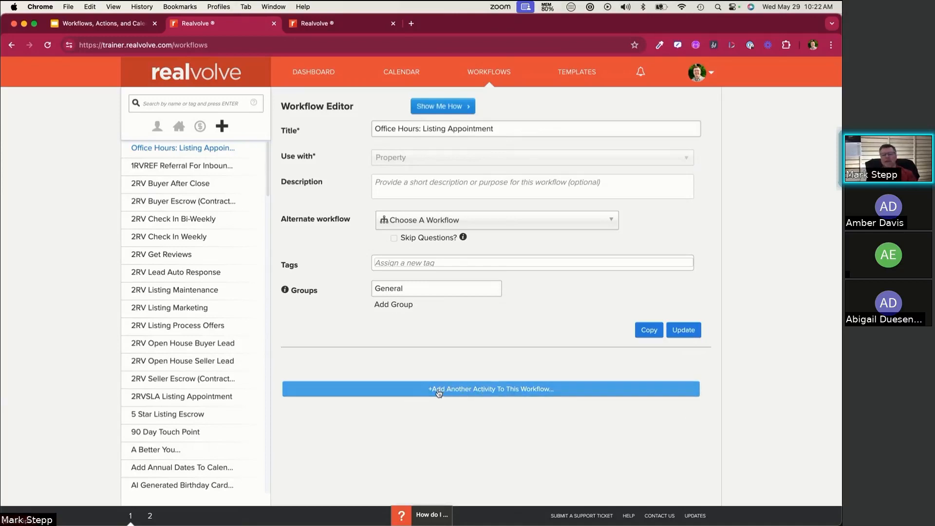
Start a new activity in the workflow, title it "Listing Appointment" without a merge field, and enable Google sync for it
{"action": "left_click", "coordinate": [509, 393]}
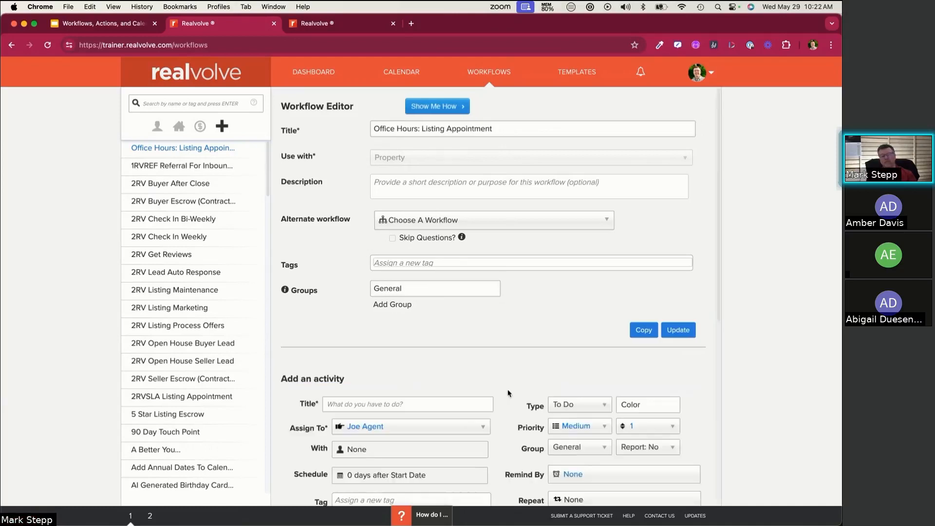
{"action": "left_click", "coordinate": [353, 161]}
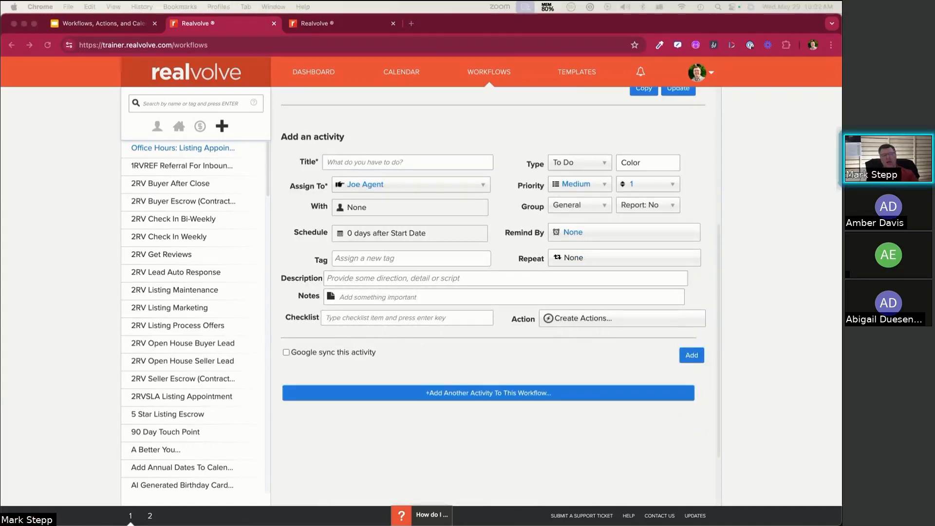
{"action": "left_click", "coordinate": [339, 162]}
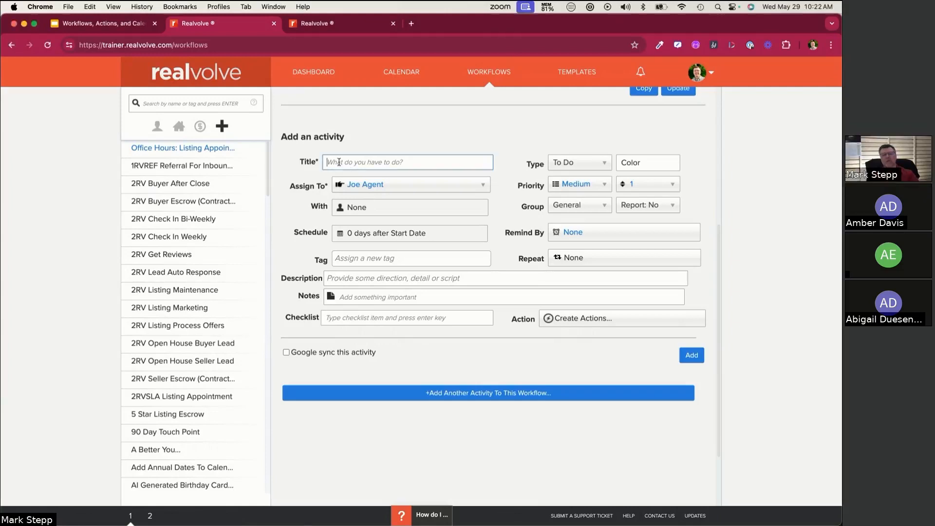
{"action": "type", "text": "Listing Appointment: [[Property#PropertyStreetAddress]]"}
{"action": "left_click", "coordinate": [348, 164]}
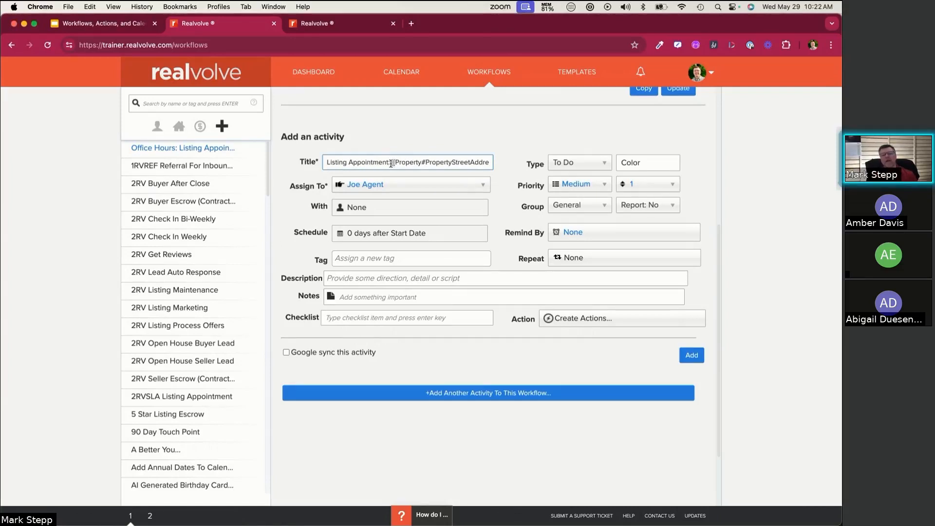
{"action": "left_click_drag", "start_coordinate": [391, 164], "coordinate": [520, 165]}
{"action": "key", "text": "BackSpace"}
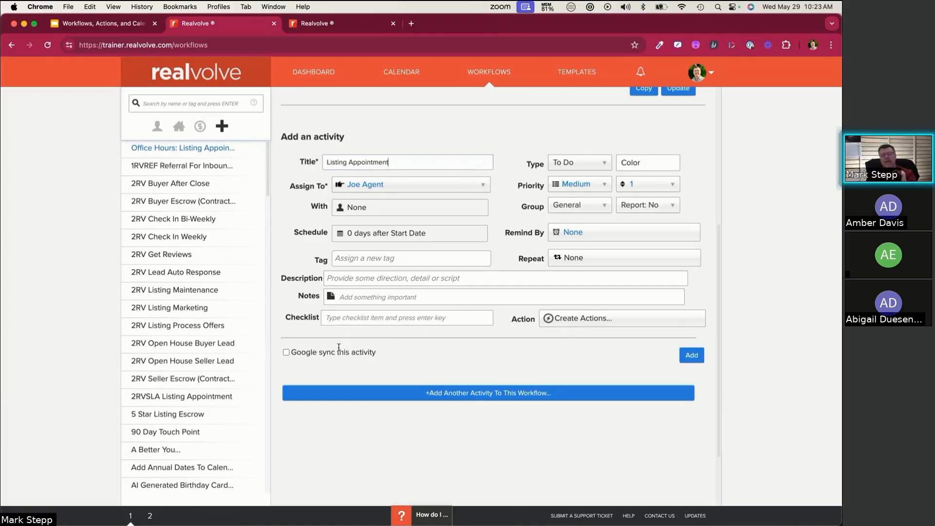
{"action": "left_click", "coordinate": [286, 353]}
Extend the activity title to "Listing Appointment:" followed by the merge field [[Property#PropertyStreetAddress]]
{"action": "left_click", "coordinate": [423, 162]}
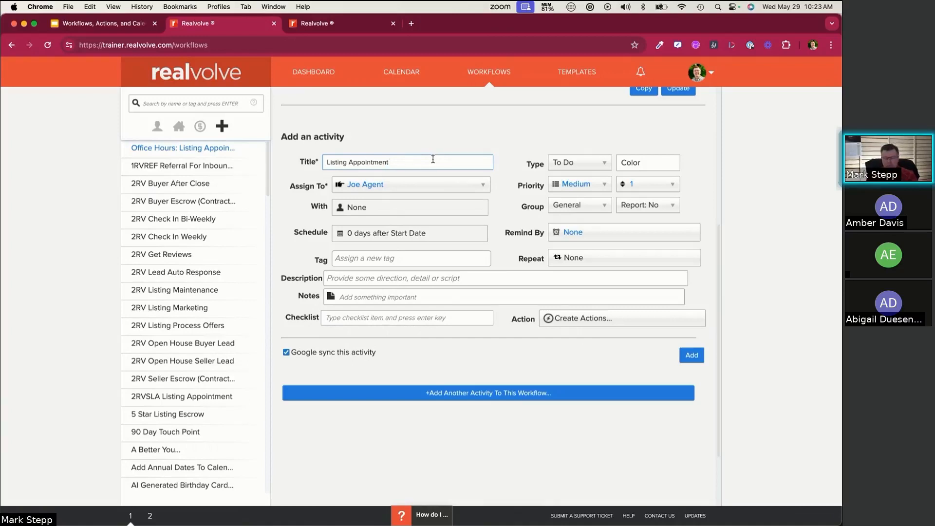
{"action": "type", "text": ":"}
{"action": "type", "text": "[["}
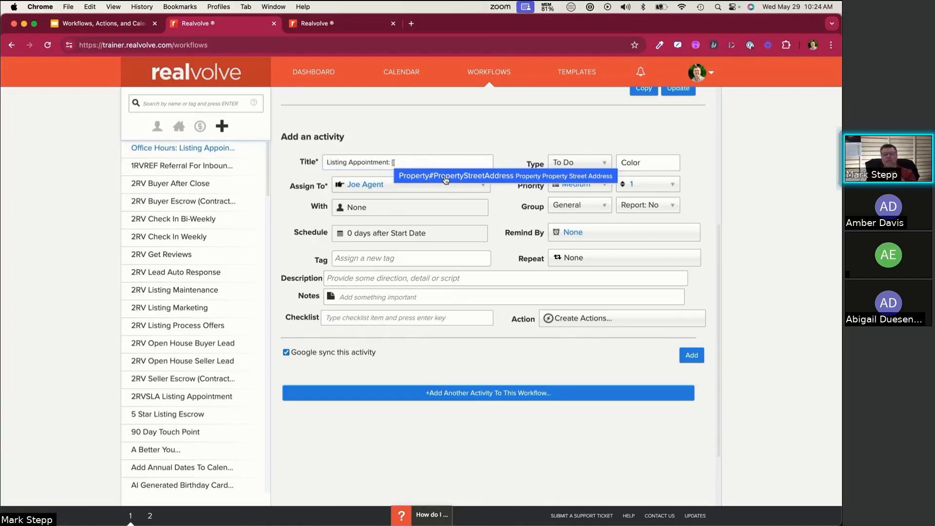
{"action": "left_click", "coordinate": [445, 178]}
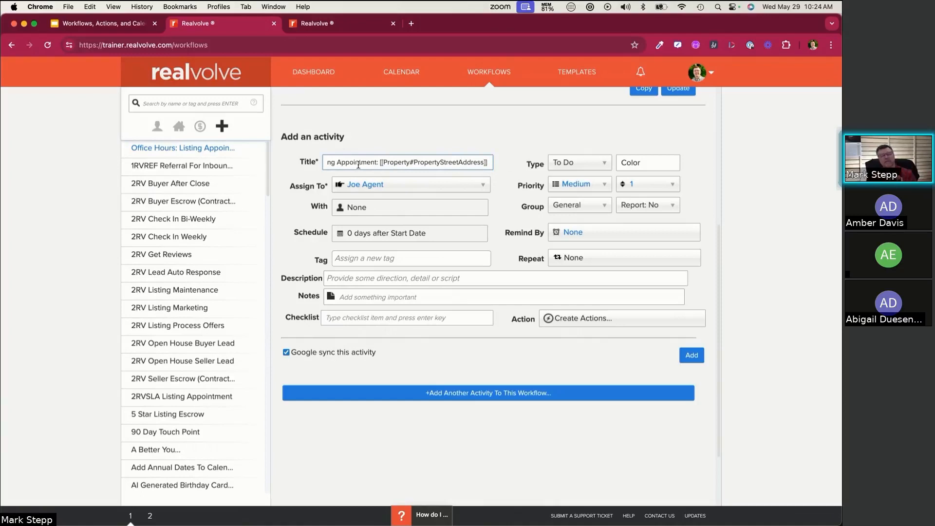
Assign the new activity to the Listing Agent role
{"action": "left_click", "coordinate": [367, 187]}
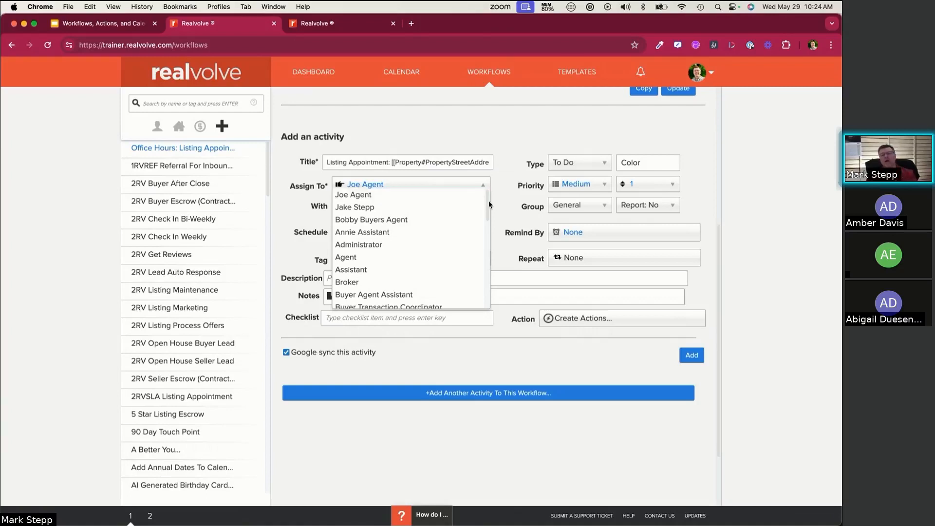
{"action": "left_click_drag", "start_coordinate": [488, 205], "coordinate": [489, 240]}
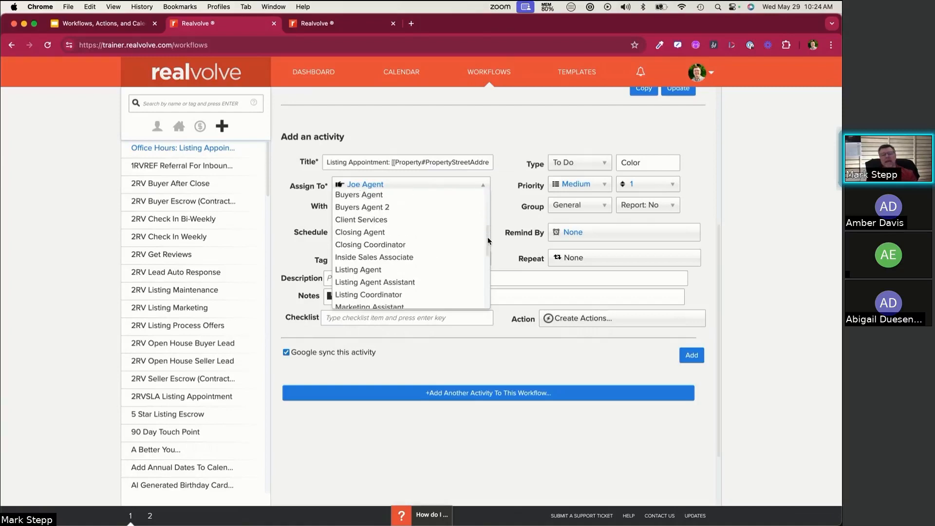
{"action": "left_click", "coordinate": [373, 274]}
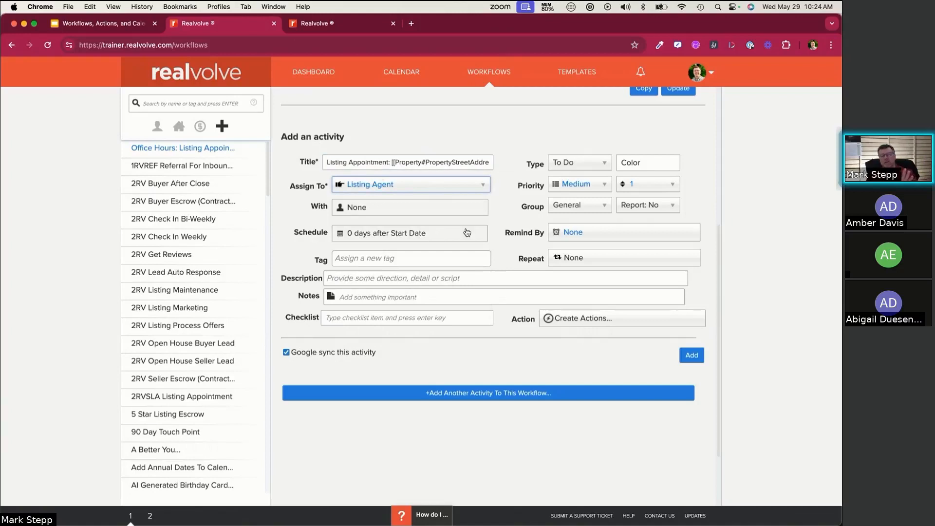
Look through the users and team roles the activity can be assigned to, including the seller and buyer agent roles, keeping Listing Agent
{"action": "left_click", "coordinate": [375, 190]}
{"action": "scroll", "coordinate": [400, 208], "scroll_direction": "up", "scroll_amount": 2}
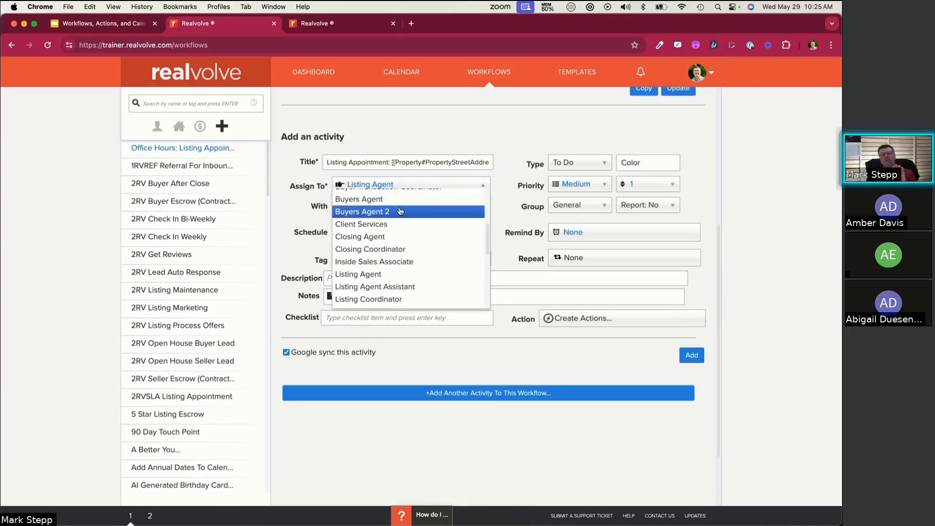
{"action": "scroll", "coordinate": [401, 209], "scroll_direction": "up", "scroll_amount": 2}
{"action": "scroll", "coordinate": [390, 204], "scroll_direction": "up", "scroll_amount": 3}
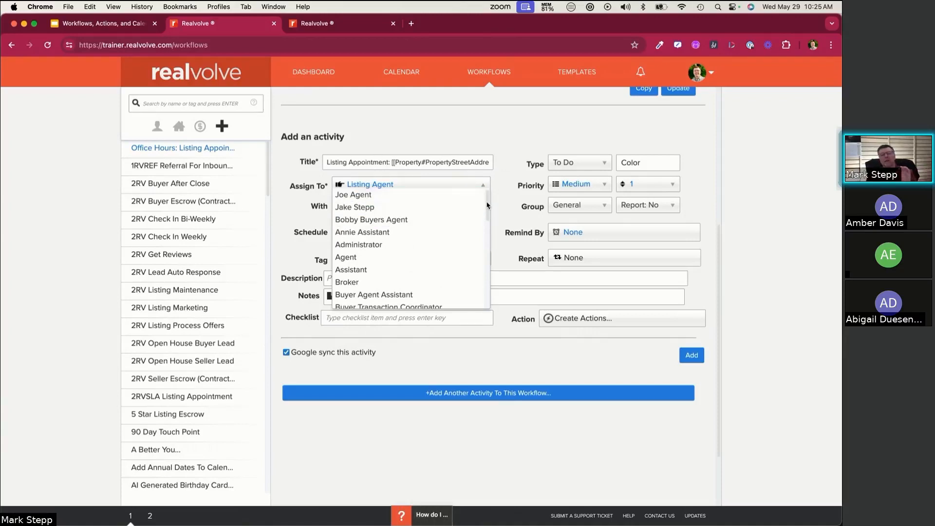
{"action": "mouse_move", "coordinate": [487, 206]}
{"action": "left_mouse_down"}
{"action": "mouse_move", "coordinate": [484, 278]}
{"action": "mouse_move", "coordinate": [487, 191]}
{"action": "left_mouse_up"}
{"action": "scroll", "coordinate": [403, 252], "scroll_direction": "down", "scroll_amount": 1}
{"action": "left_click", "coordinate": [495, 185]}
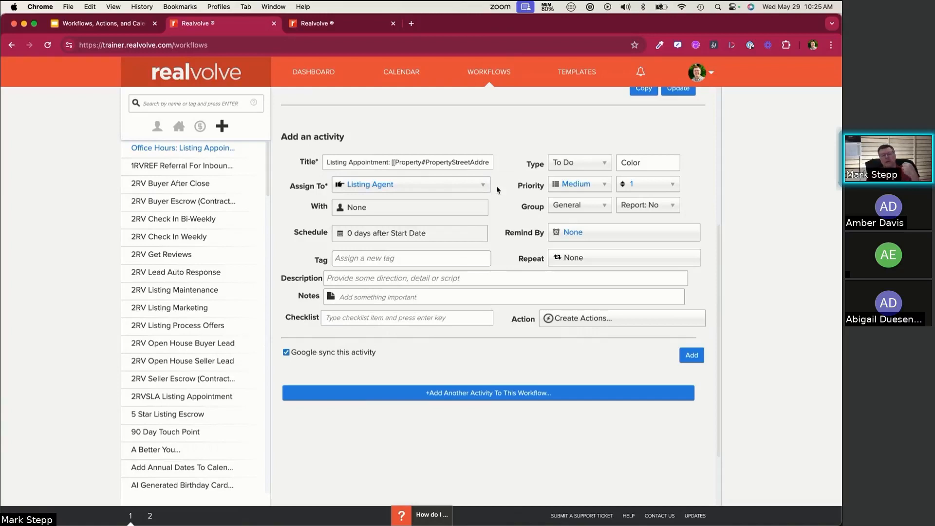
{"action": "left_click", "coordinate": [369, 188]}
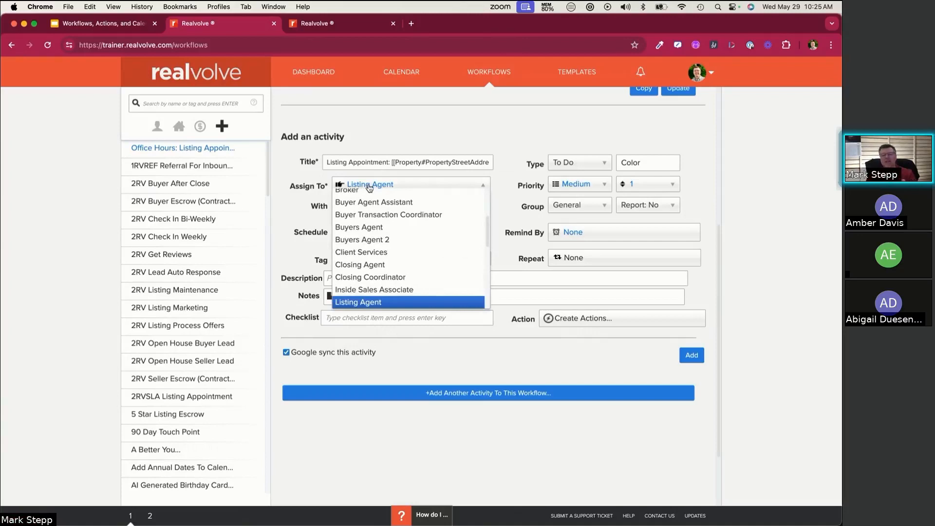
{"action": "scroll", "coordinate": [395, 299], "scroll_direction": "down", "scroll_amount": 3}
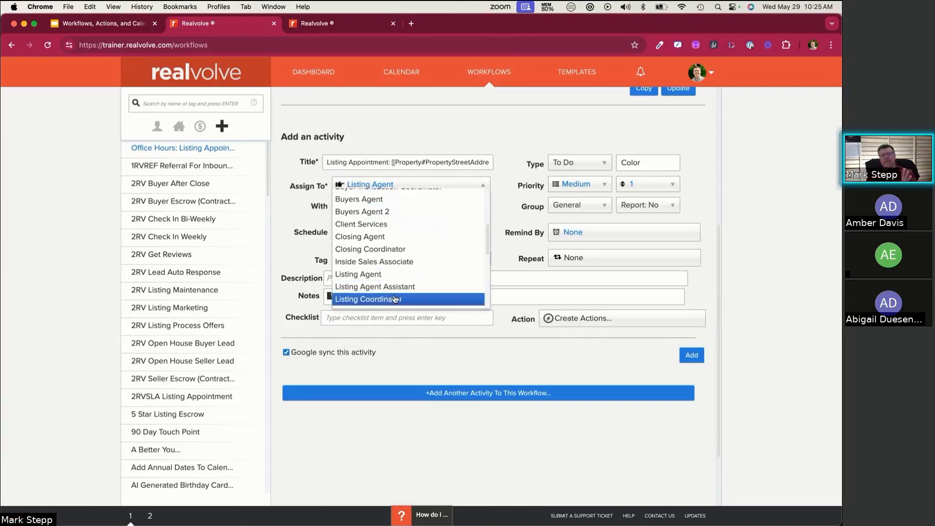
{"action": "scroll", "coordinate": [389, 300], "scroll_direction": "down", "scroll_amount": 5}
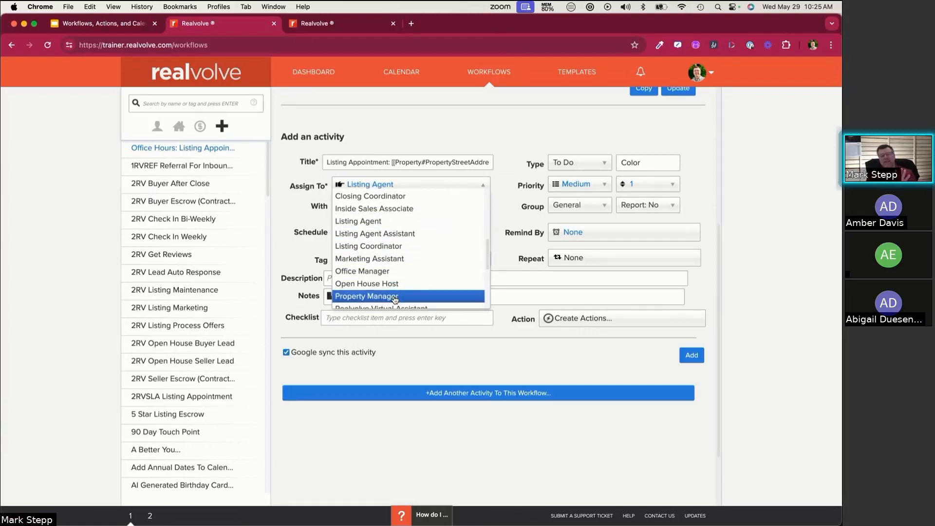
{"action": "scroll", "coordinate": [384, 302], "scroll_direction": "down", "scroll_amount": 3}
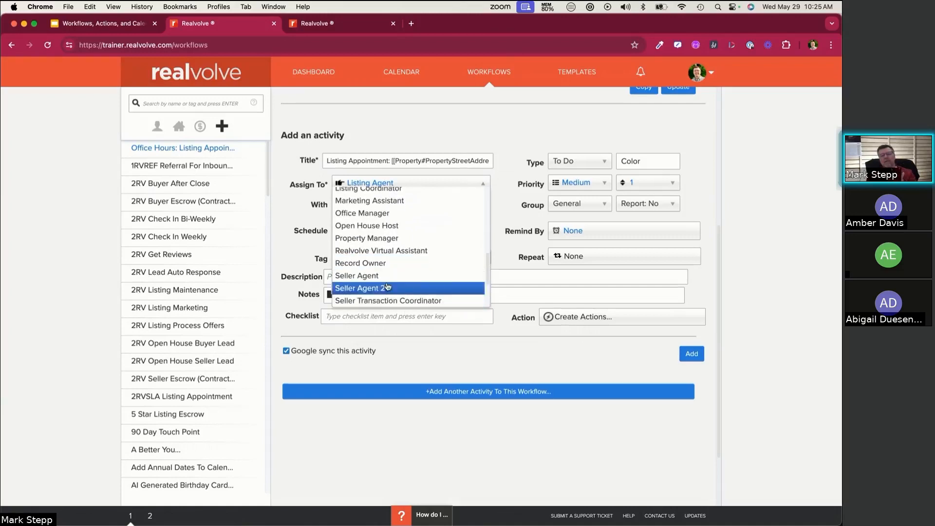
{"action": "scroll", "coordinate": [372, 280], "scroll_direction": "up", "scroll_amount": 1}
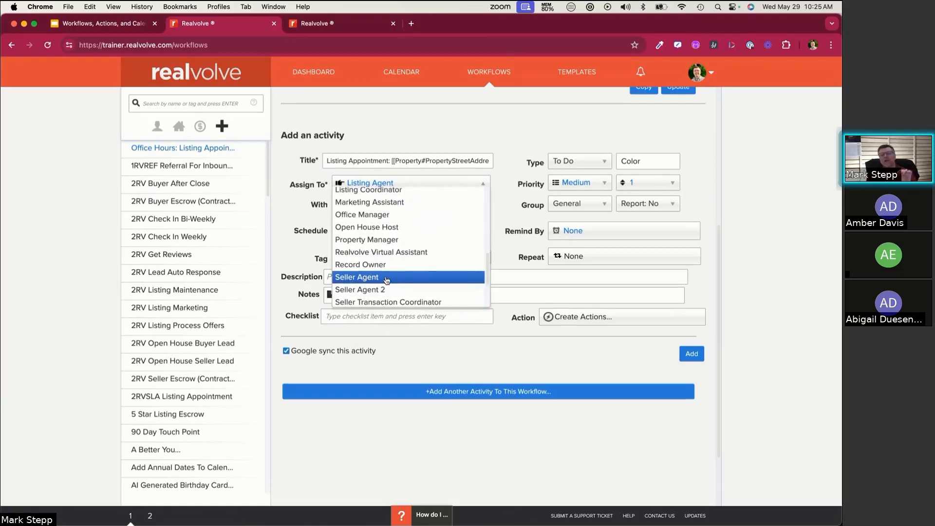
{"action": "left_click_drag", "start_coordinate": [487, 268], "coordinate": [490, 214]}
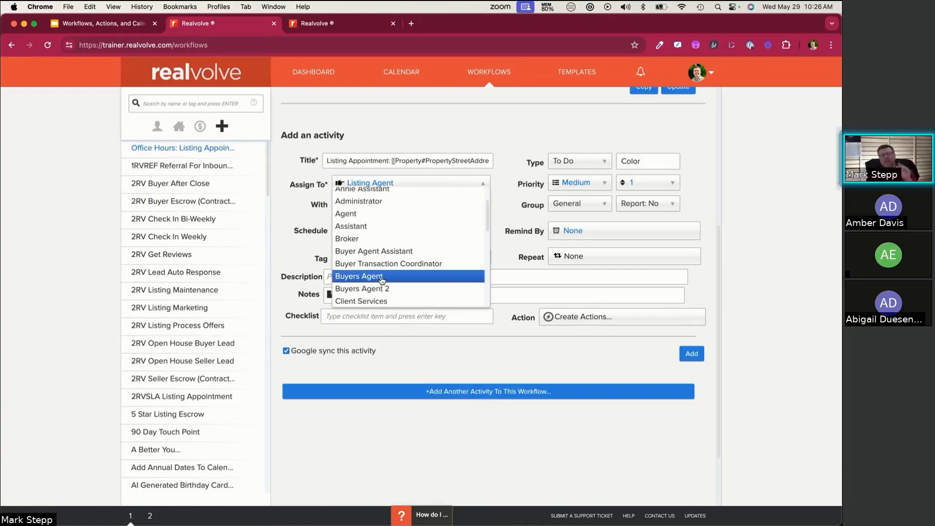
{"action": "left_click", "coordinate": [504, 210]}
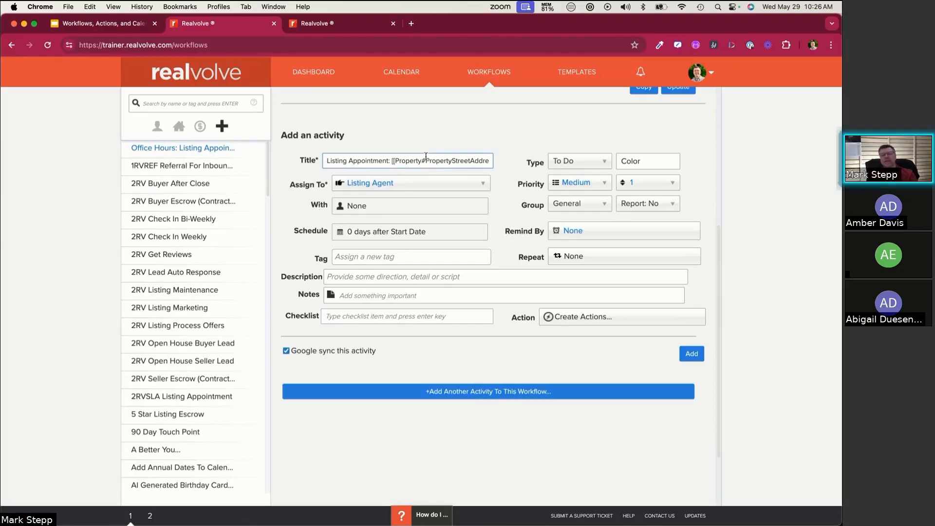
Set who the activity is with to Party Member(s) and add Seller
{"action": "left_click", "coordinate": [372, 208]}
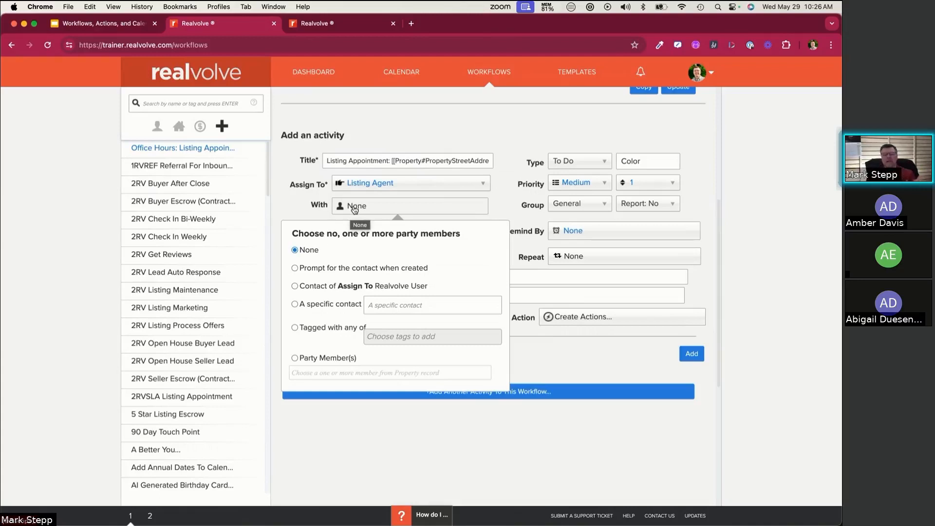
{"action": "left_click", "coordinate": [295, 358]}
{"action": "left_click", "coordinate": [313, 372]}
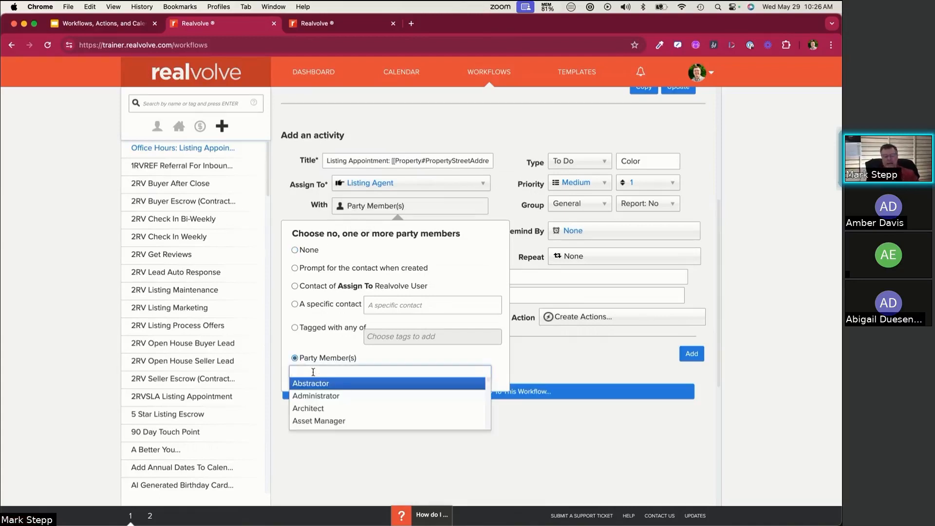
{"action": "type", "text": "sell"}
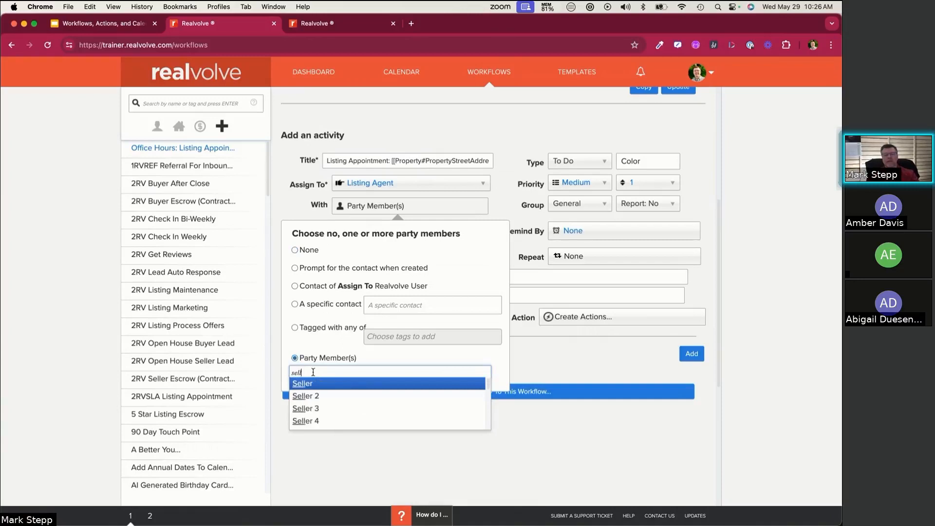
{"action": "left_click", "coordinate": [316, 385]}
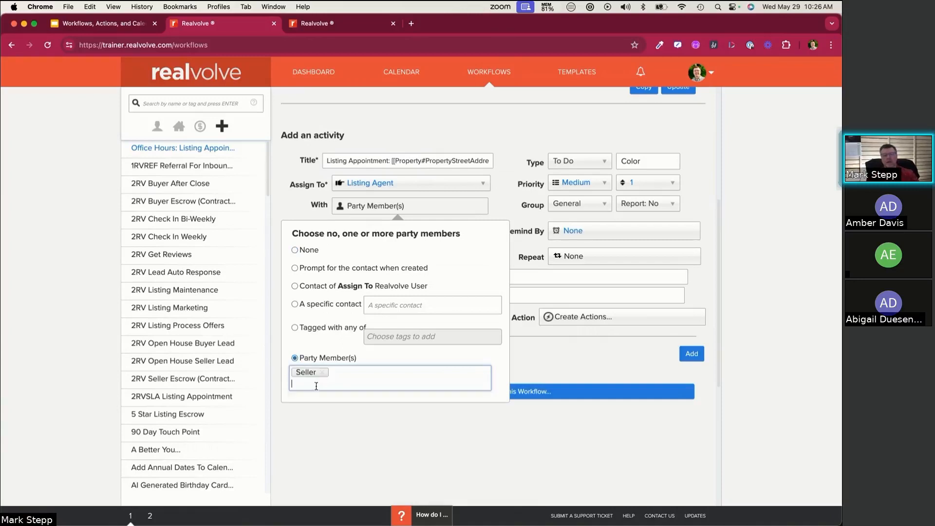
Replace the Seller entry among the activity's party members with Seller 2
{"action": "type", "text": "[sel"}
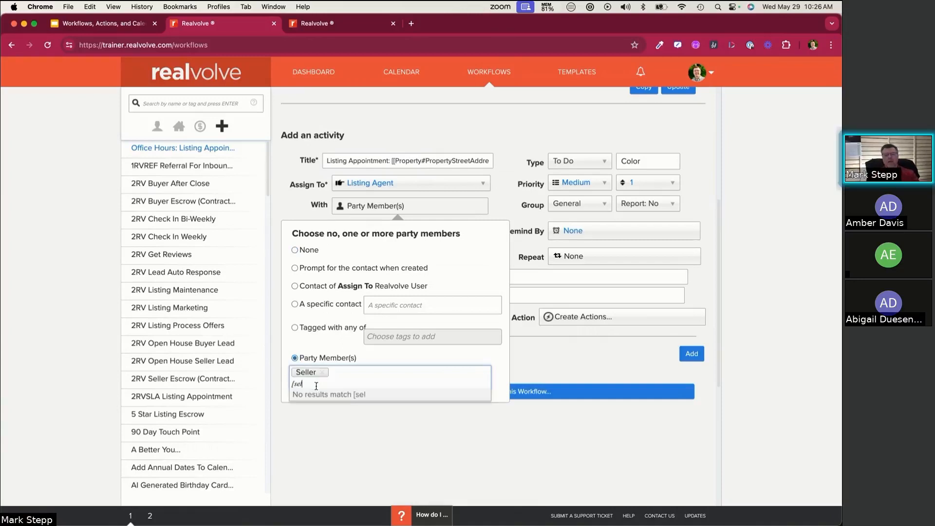
{"action": "key", "text": "BackSpace"}
{"action": "key", "text": "BackSpace"}
{"action": "key", "text": "BackSpace"}
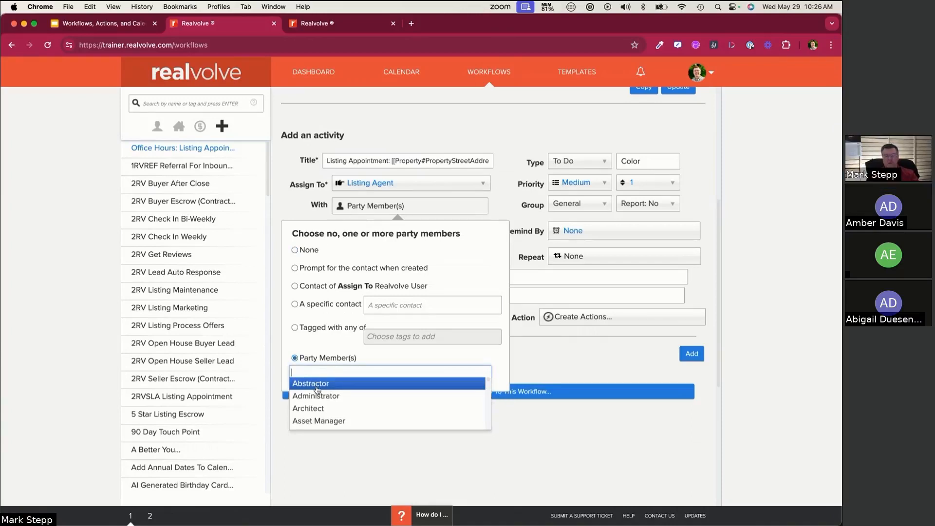
{"action": "type", "text": "sell"}
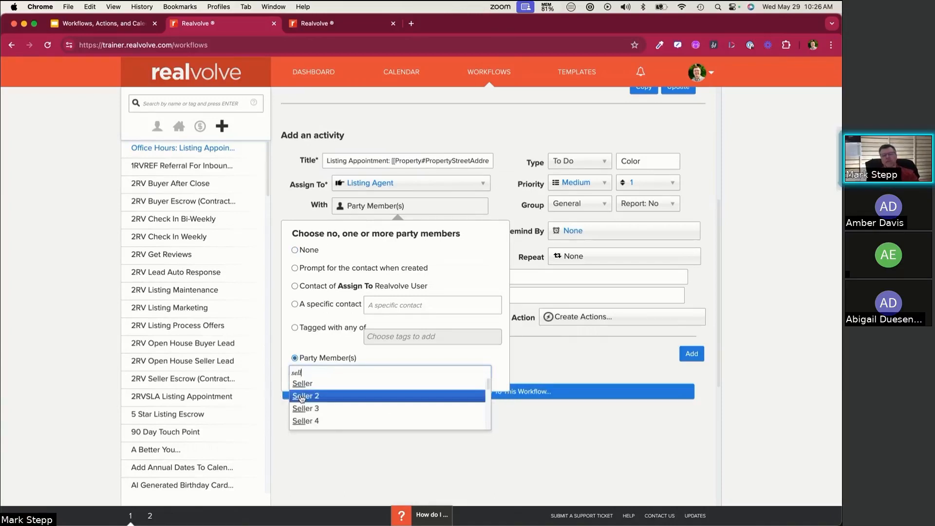
{"action": "left_click", "coordinate": [301, 396]}
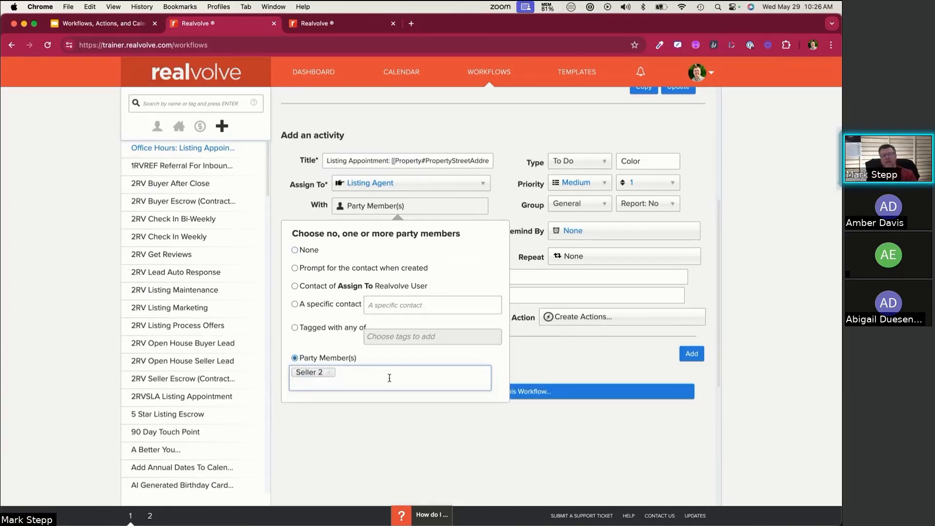
Add Seller alongside Seller 2 as a party member for the activity and close the party member choices
{"action": "scroll", "coordinate": [389, 378], "scroll_direction": "up", "scroll_amount": 3}
{"action": "scroll", "coordinate": [353, 398], "scroll_direction": "down", "scroll_amount": 6}
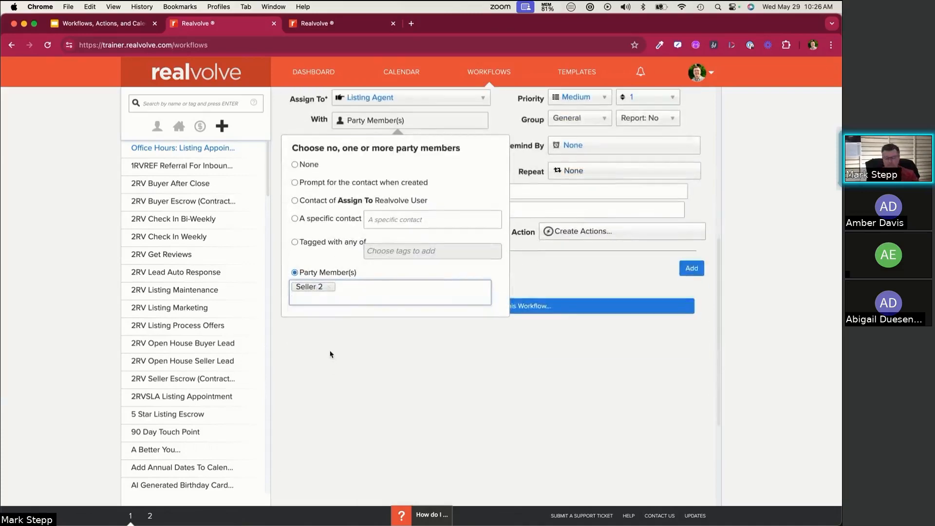
{"action": "type", "text": "se"}
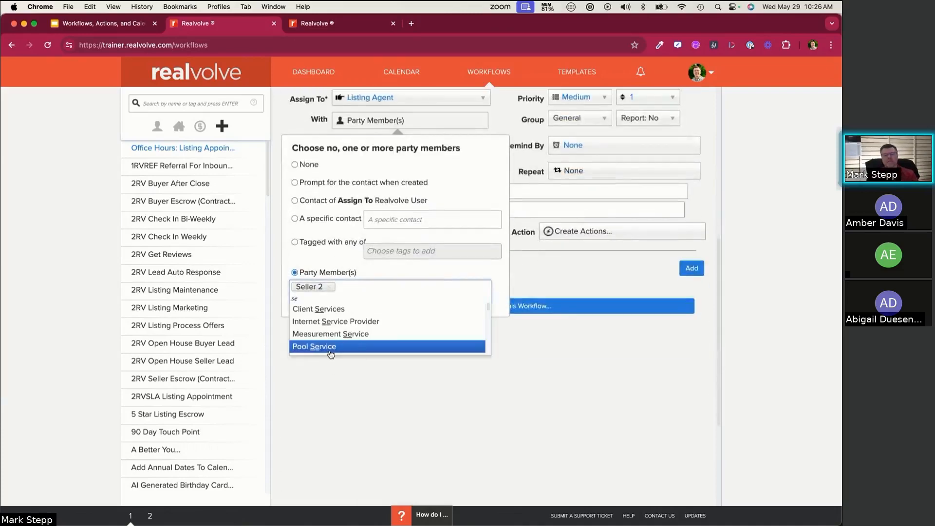
{"action": "type", "text": "ll"}
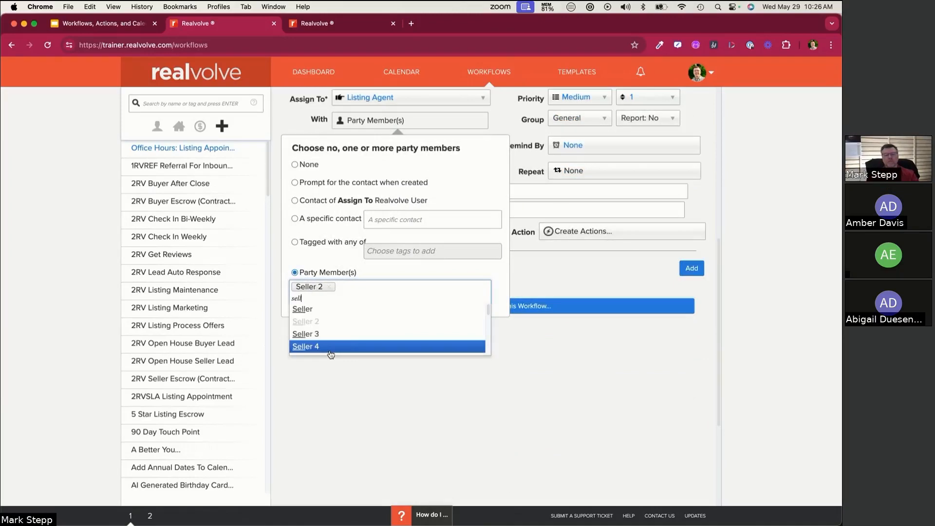
{"action": "scroll", "coordinate": [317, 320], "scroll_direction": "up", "scroll_amount": 1}
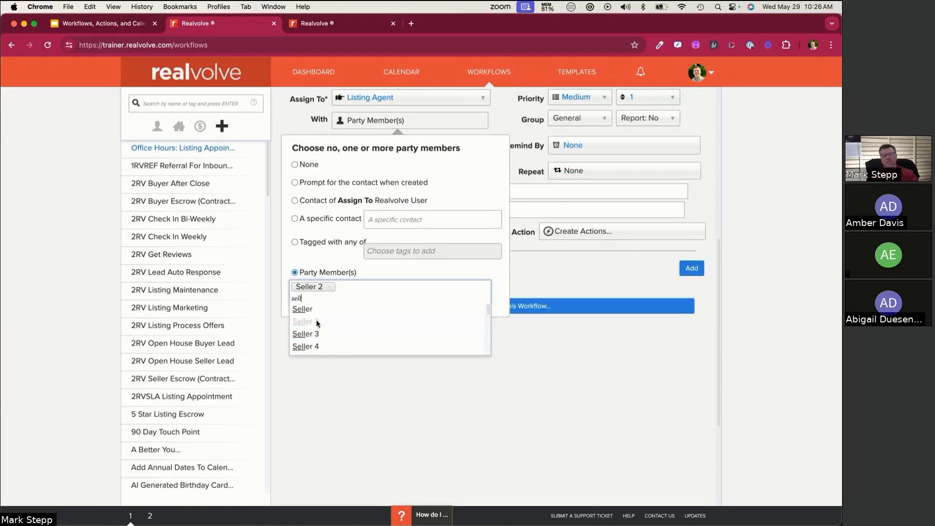
{"action": "left_click", "coordinate": [316, 315]}
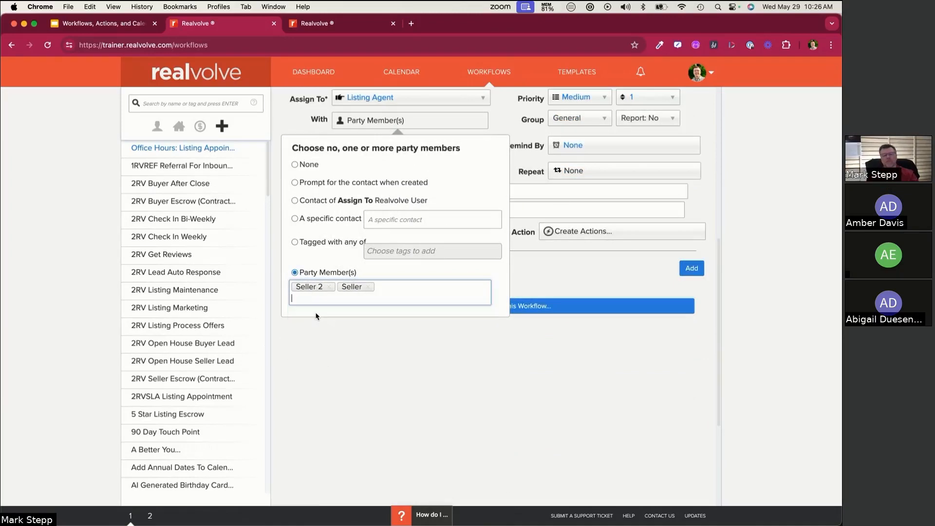
{"action": "left_click", "coordinate": [426, 267]}
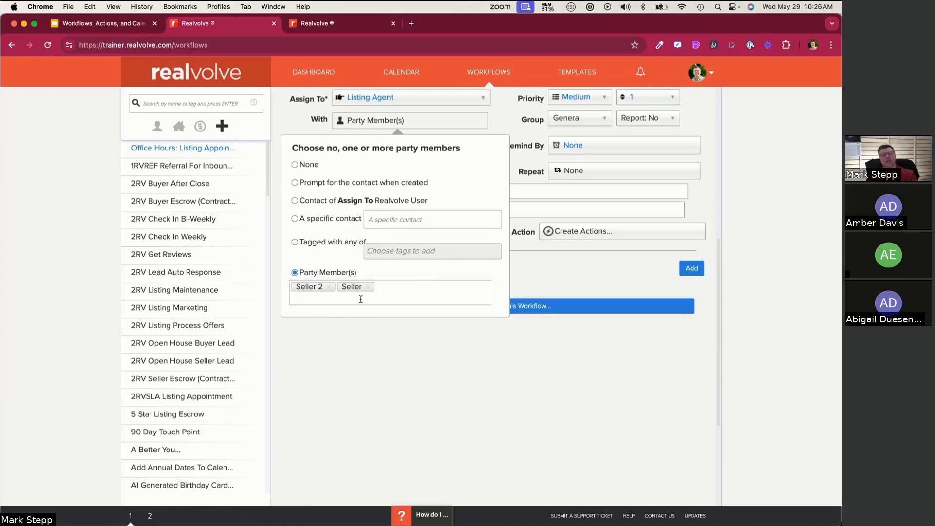
{"action": "scroll", "coordinate": [462, 182], "scroll_direction": "up", "scroll_amount": 1}
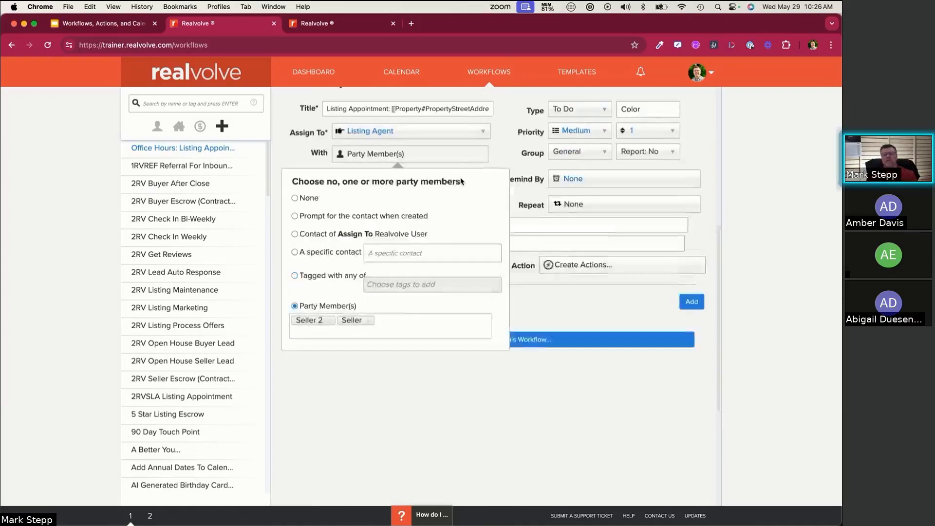
{"action": "scroll", "coordinate": [461, 181], "scroll_direction": "up", "scroll_amount": 1}
{"action": "left_click", "coordinate": [498, 173]}
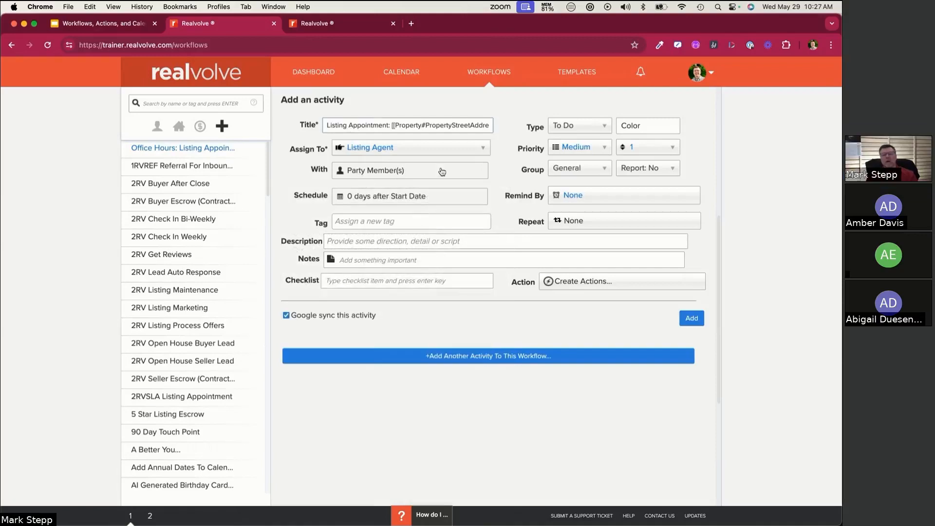
Schedule the listing appointment activity with a computed due date of 0 days after the Listing Appointment Date
{"action": "left_click", "coordinate": [395, 125]}
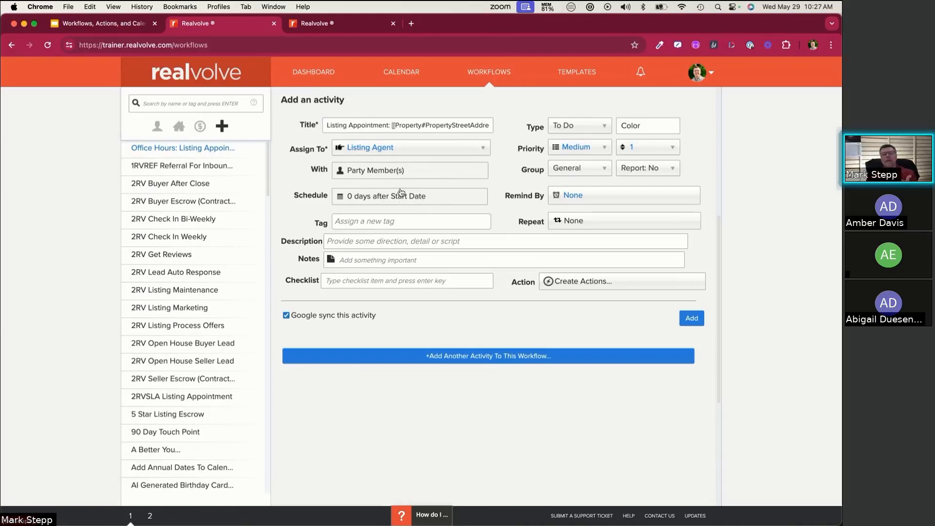
{"action": "left_click", "coordinate": [381, 127]}
{"action": "scroll", "coordinate": [438, 217], "scroll_direction": "up", "scroll_amount": 3}
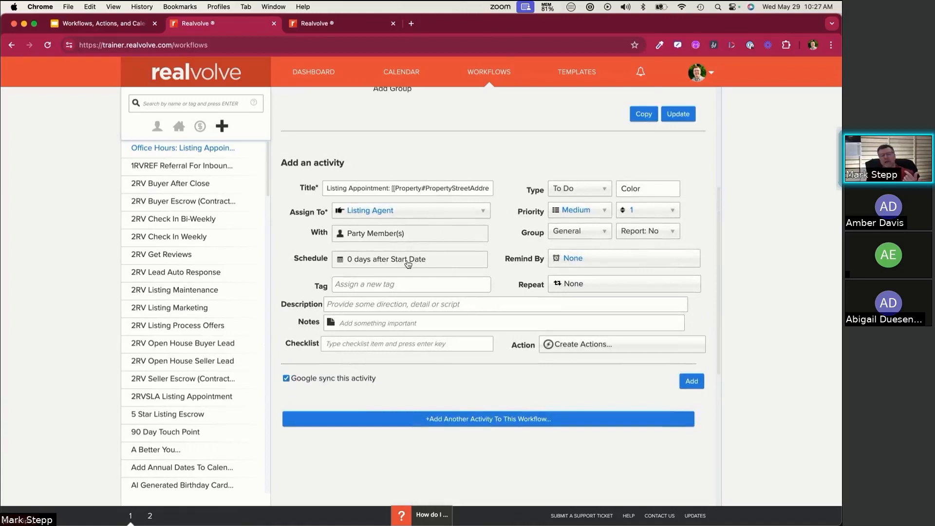
{"action": "left_click", "coordinate": [382, 265]}
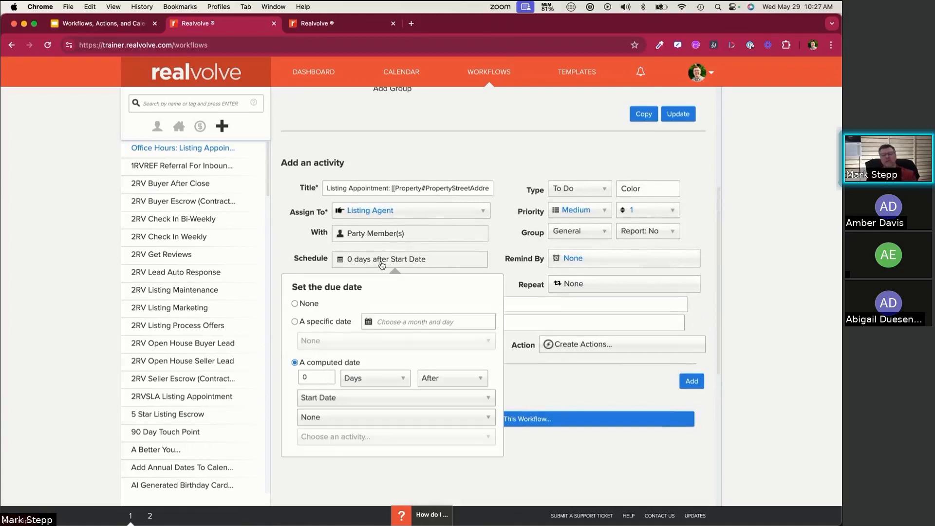
{"action": "scroll", "coordinate": [382, 265], "scroll_direction": "down", "scroll_amount": 3}
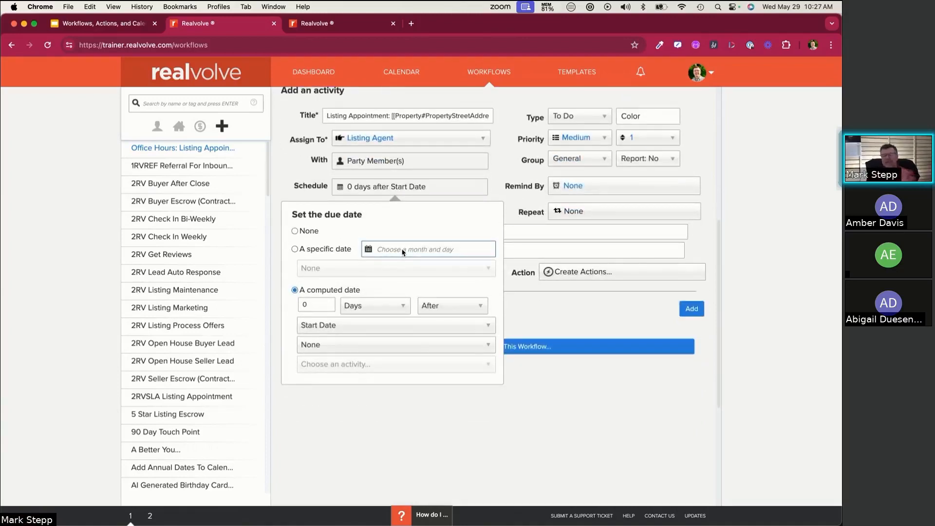
{"action": "double_click", "coordinate": [317, 305]}
{"action": "left_click", "coordinate": [340, 330]}
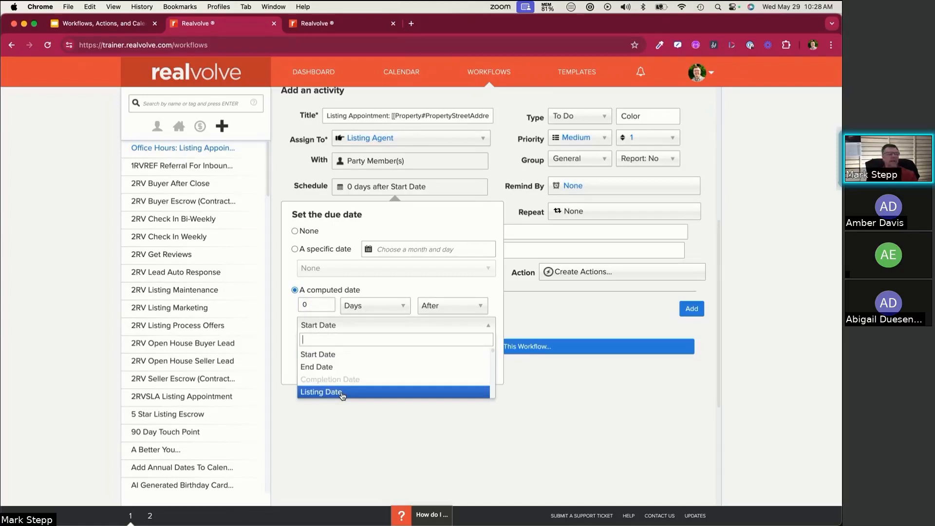
{"action": "scroll", "coordinate": [342, 396], "scroll_direction": "down", "scroll_amount": 3}
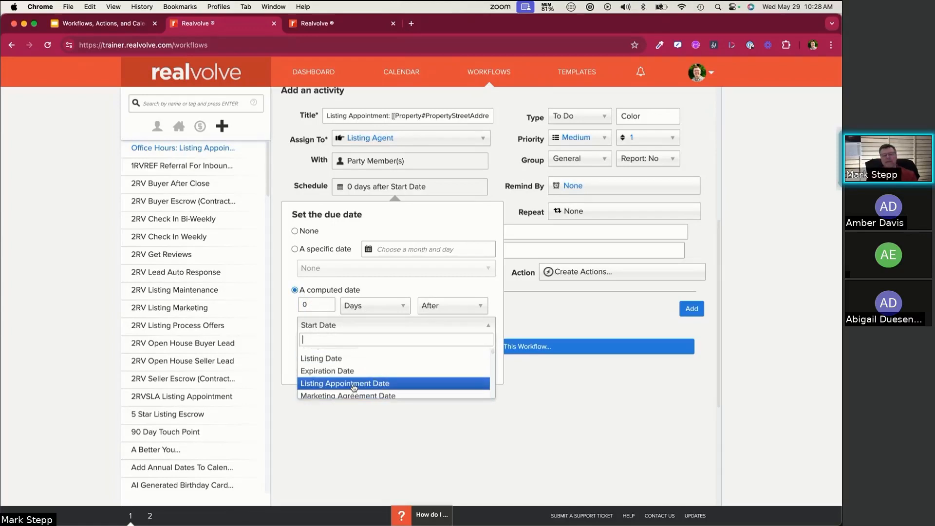
{"action": "left_click", "coordinate": [353, 384]}
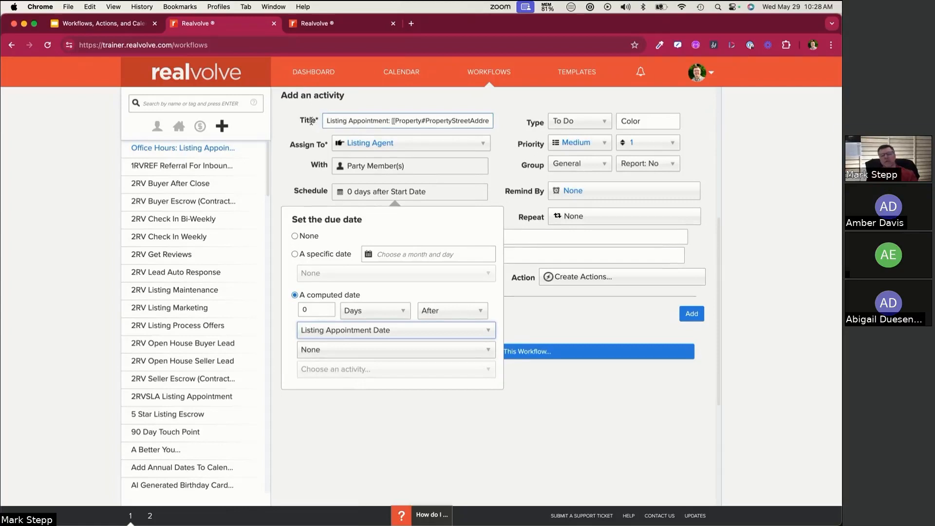
Set the computed due date's time to Listing Appointment Time and close the due date settings
{"action": "scroll", "coordinate": [343, 134], "scroll_direction": "up", "scroll_amount": 1}
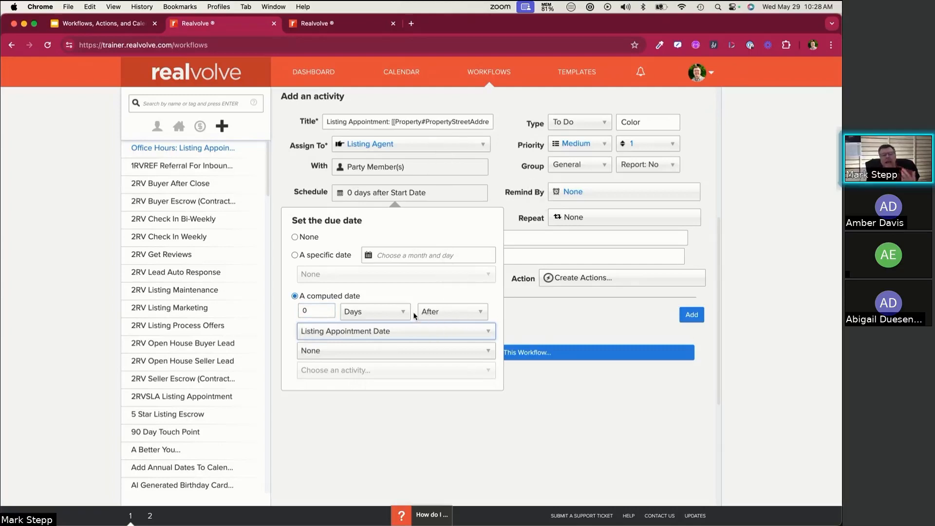
{"action": "scroll", "coordinate": [337, 338], "scroll_direction": "up", "scroll_amount": 1}
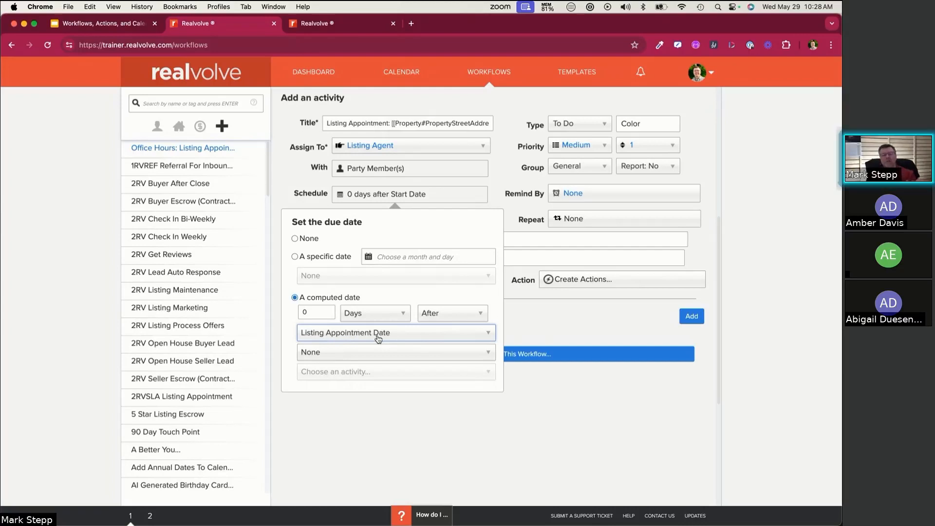
{"action": "left_click", "coordinate": [323, 358]}
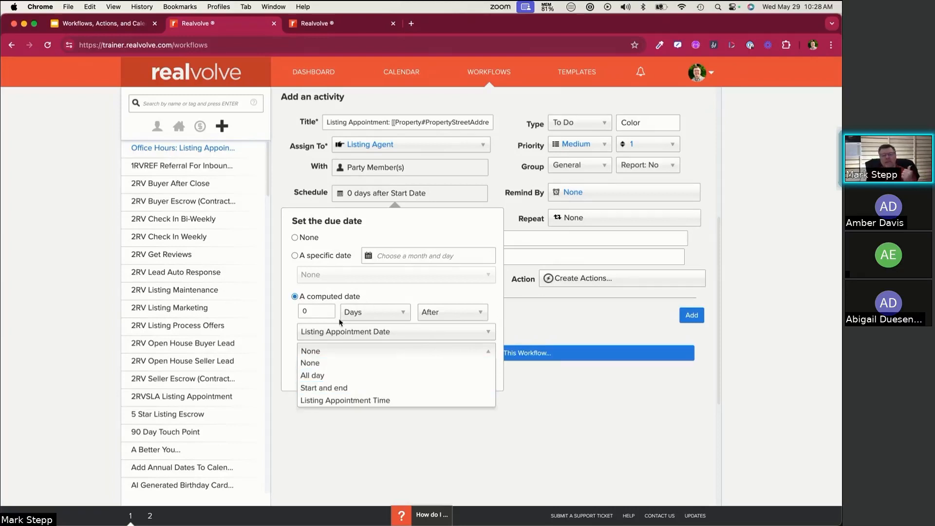
{"action": "left_click", "coordinate": [334, 400]}
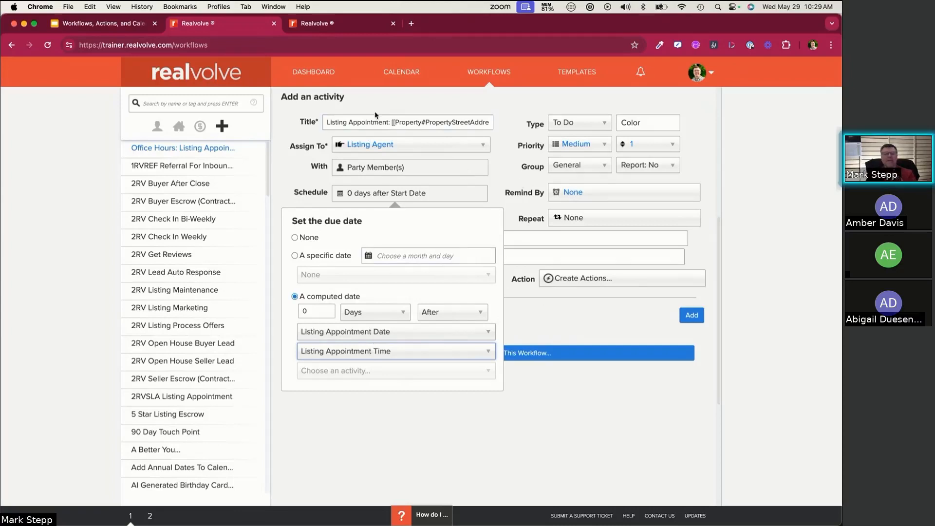
{"action": "left_click", "coordinate": [419, 122]}
{"action": "left_click", "coordinate": [363, 124]}
{"action": "left_click", "coordinate": [388, 337]}
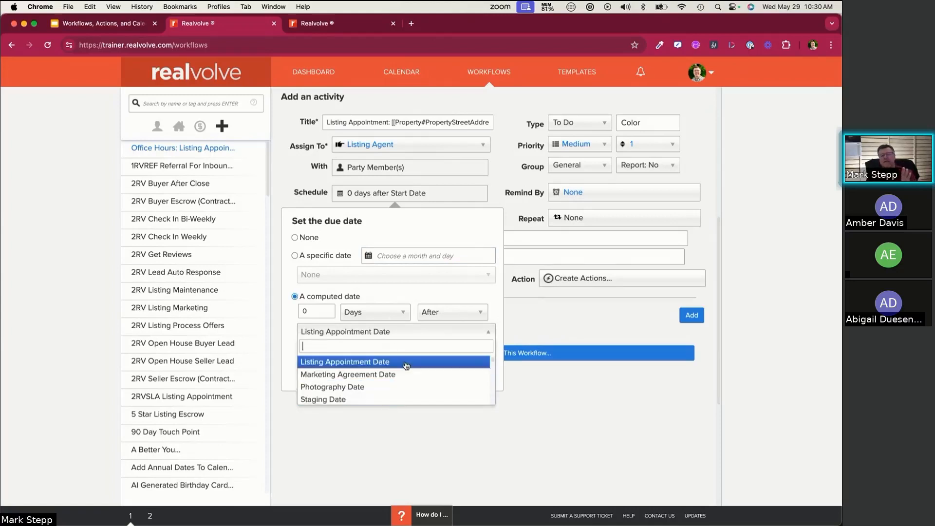
{"action": "left_click", "coordinate": [494, 314]}
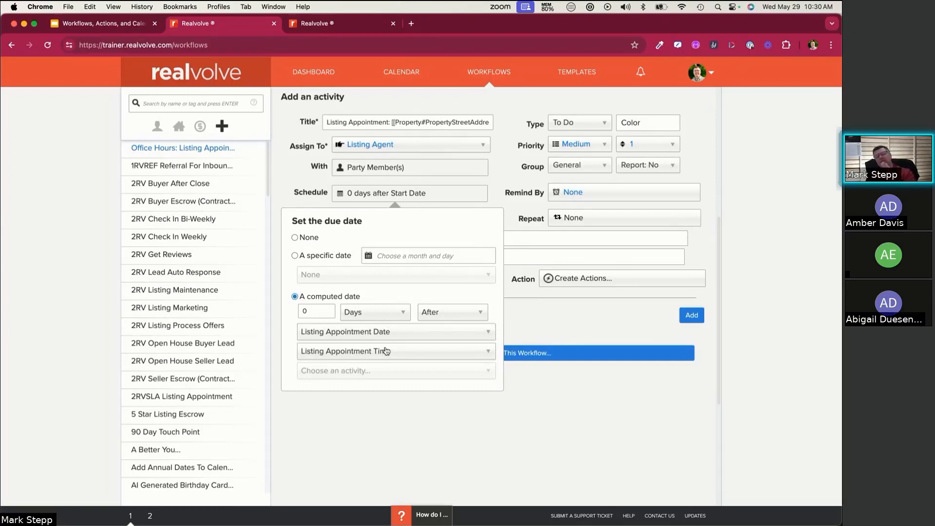
{"action": "left_click", "coordinate": [517, 320]}
{"action": "left_click", "coordinate": [345, 123]}
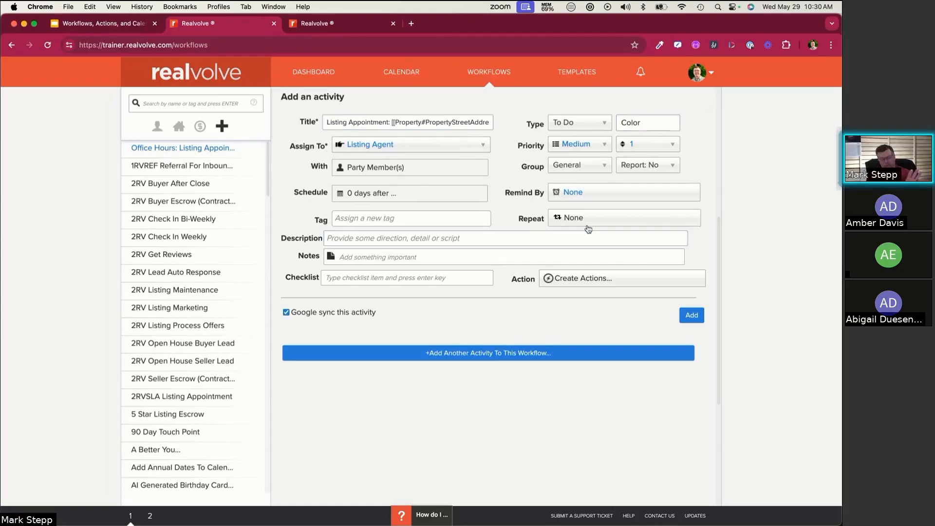
Set the activity's type to Appointment and add the activity to the workflow
{"action": "left_click", "coordinate": [583, 125]}
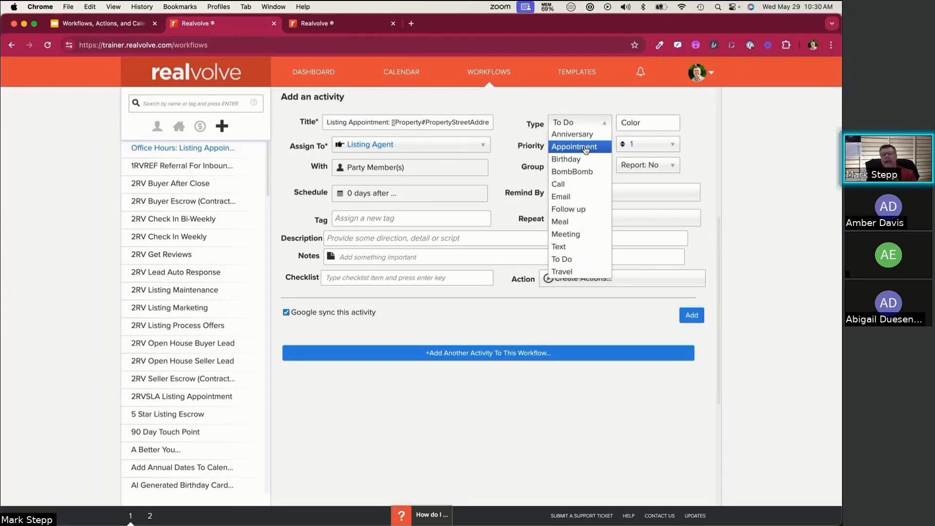
{"action": "left_click", "coordinate": [586, 147]}
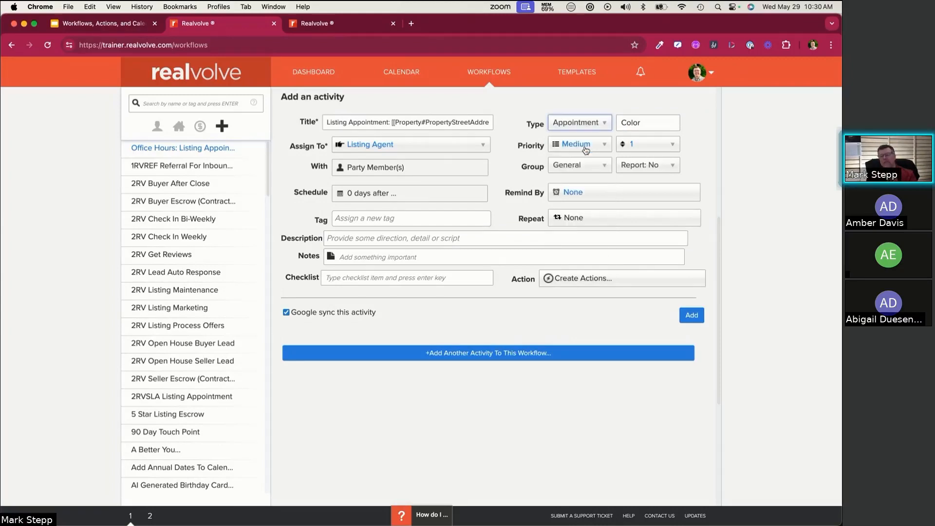
{"action": "left_click", "coordinate": [598, 123]}
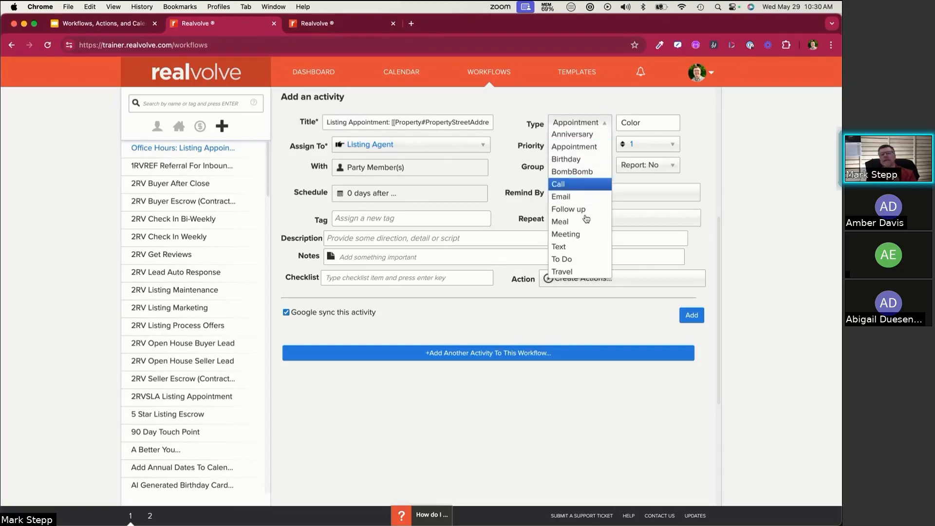
{"action": "left_click", "coordinate": [606, 103]}
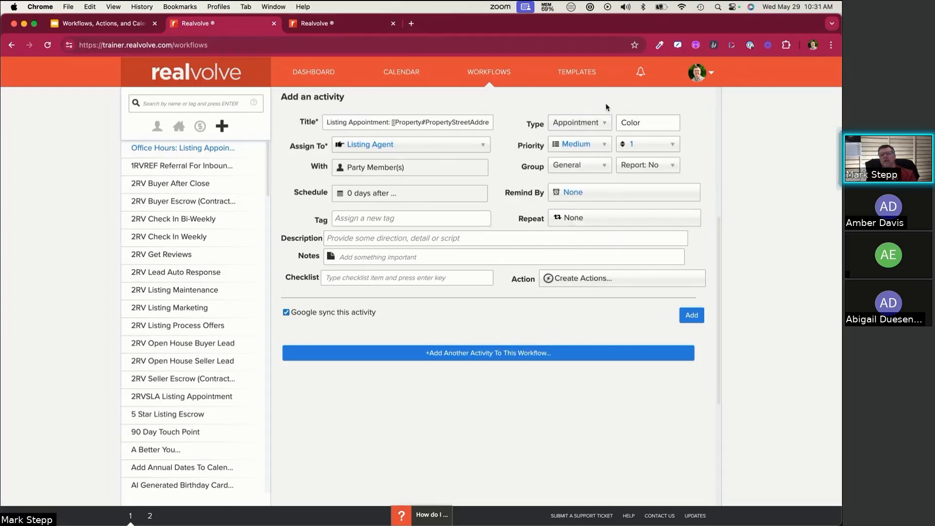
{"action": "left_click", "coordinate": [691, 314]}
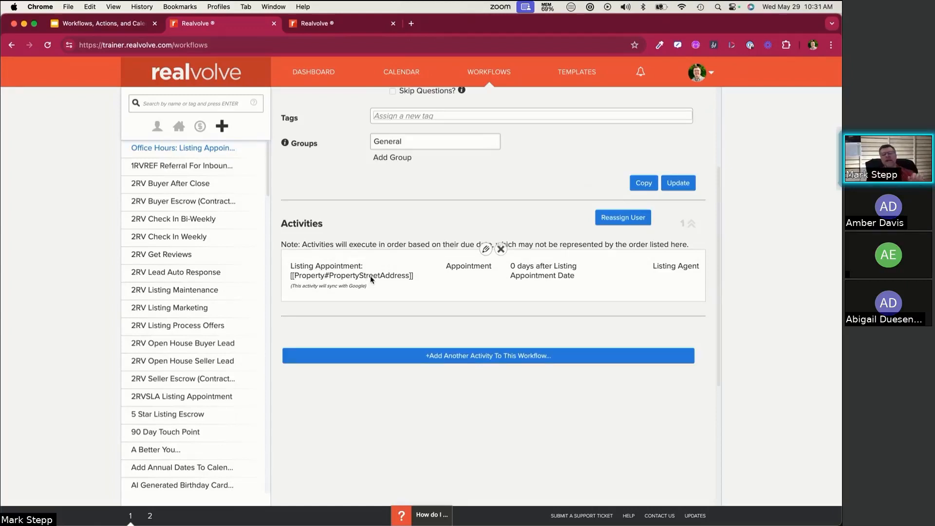
Start another activity in the workflow and title it "Listing Appointment Confirmation Call"
{"action": "scroll", "coordinate": [484, 277], "scroll_direction": "up", "scroll_amount": 4}
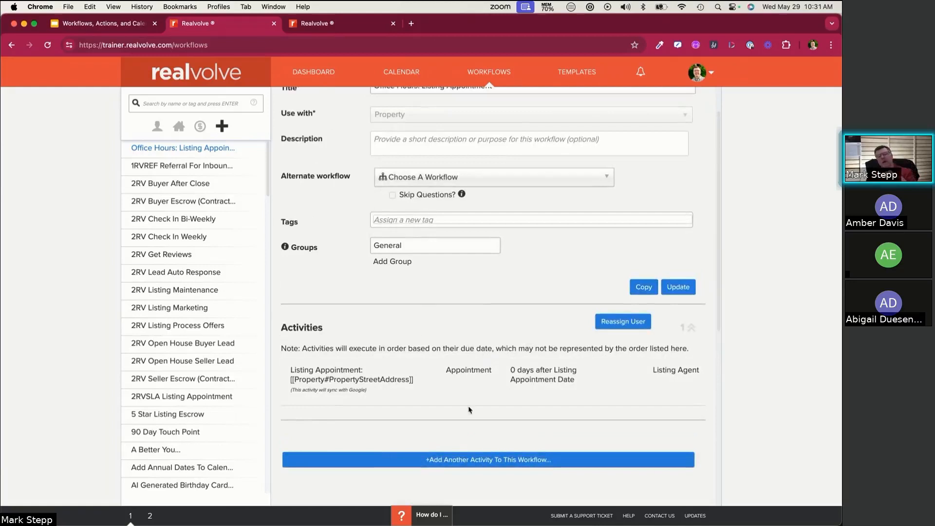
{"action": "mouse_move", "coordinate": [460, 378]}
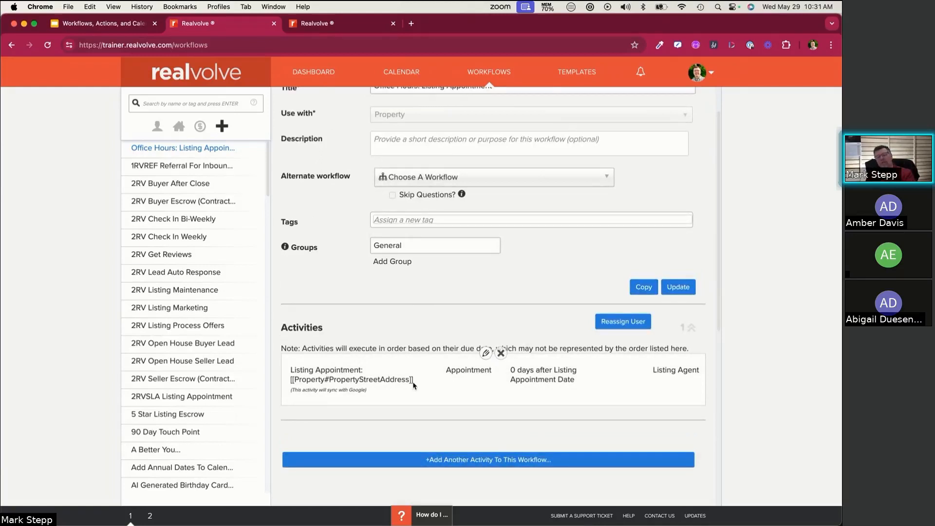
{"action": "scroll", "coordinate": [414, 385], "scroll_direction": "down", "scroll_amount": 3}
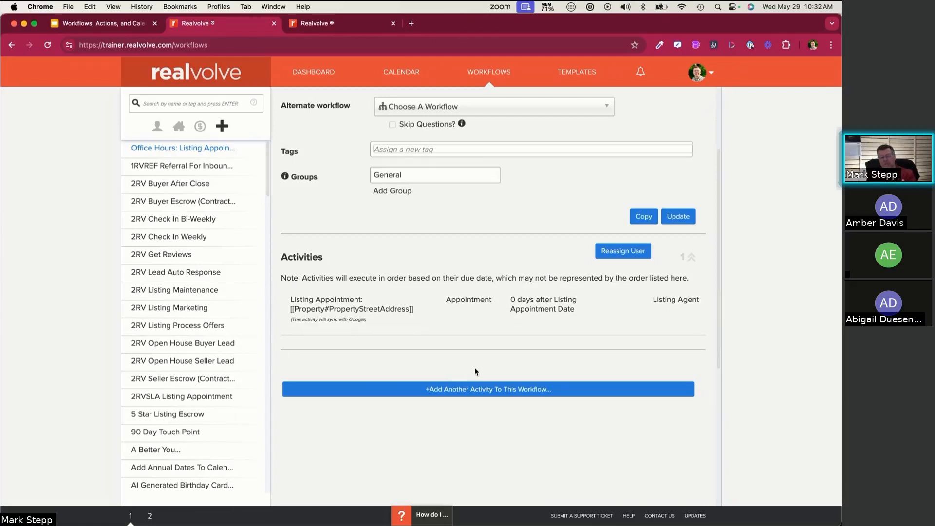
{"action": "left_click", "coordinate": [482, 390]}
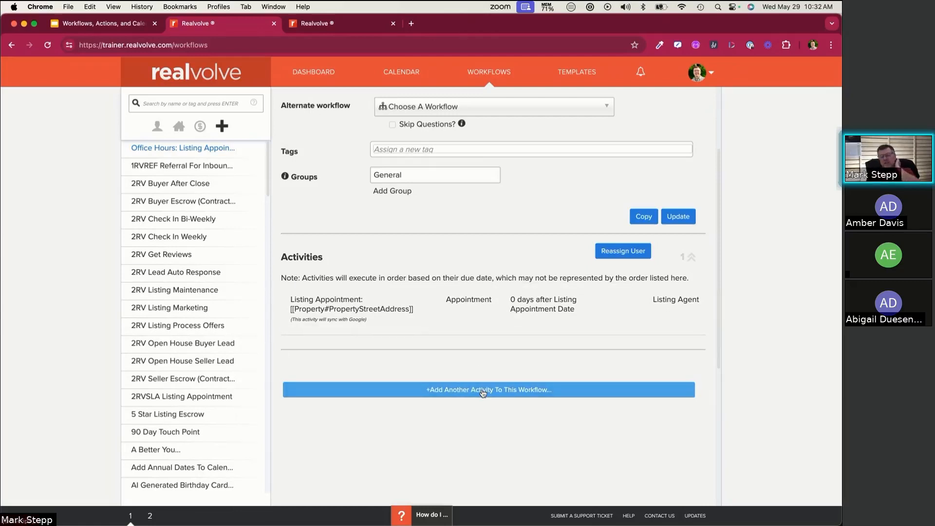
{"action": "scroll", "coordinate": [482, 392], "scroll_direction": "down", "scroll_amount": 5}
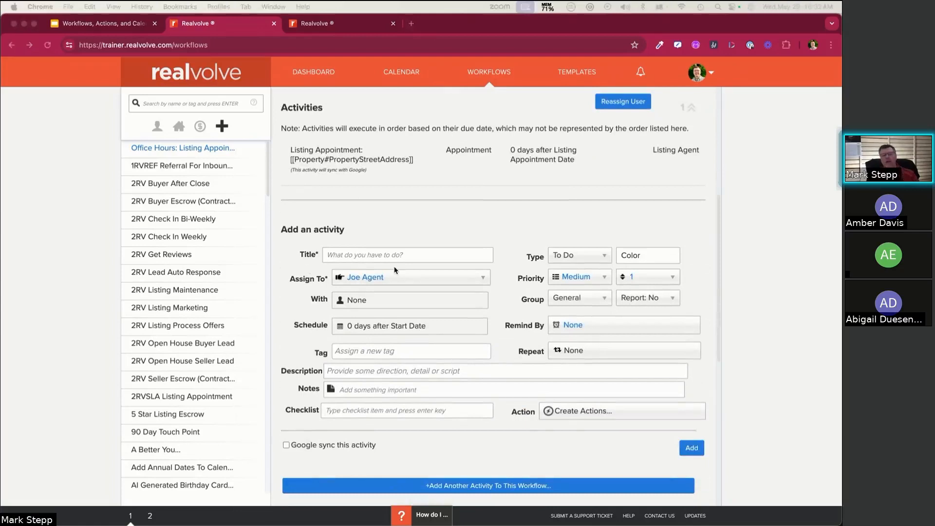
{"action": "left_click", "coordinate": [359, 256]}
{"action": "type", "text": "Listing Appointment Confirmation Call"}
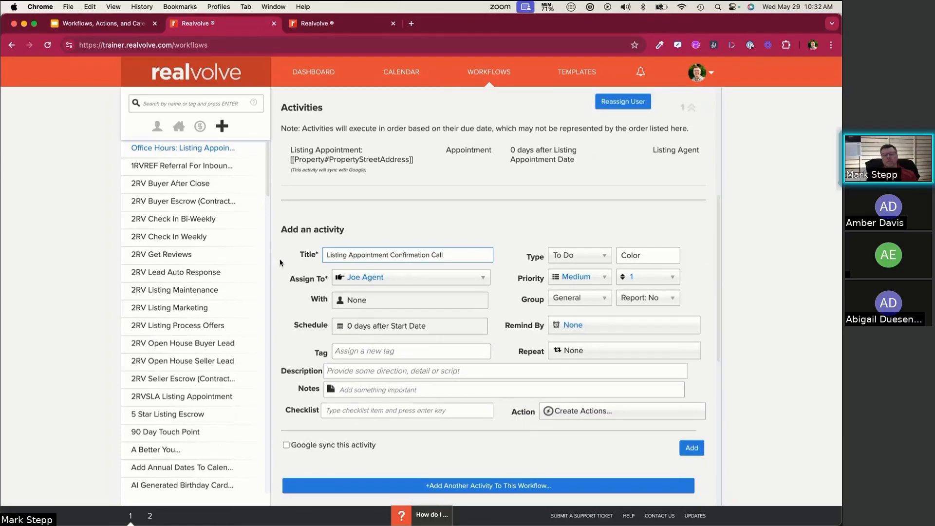
Assign the confirmation call activity to the Assistant role
{"action": "scroll", "coordinate": [377, 189], "scroll_direction": "down", "scroll_amount": 4}
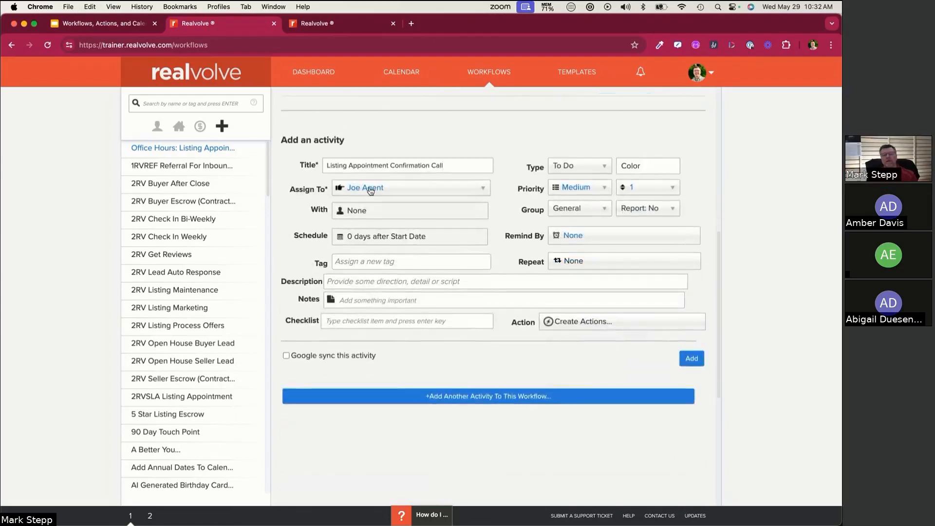
{"action": "left_click", "coordinate": [370, 189]}
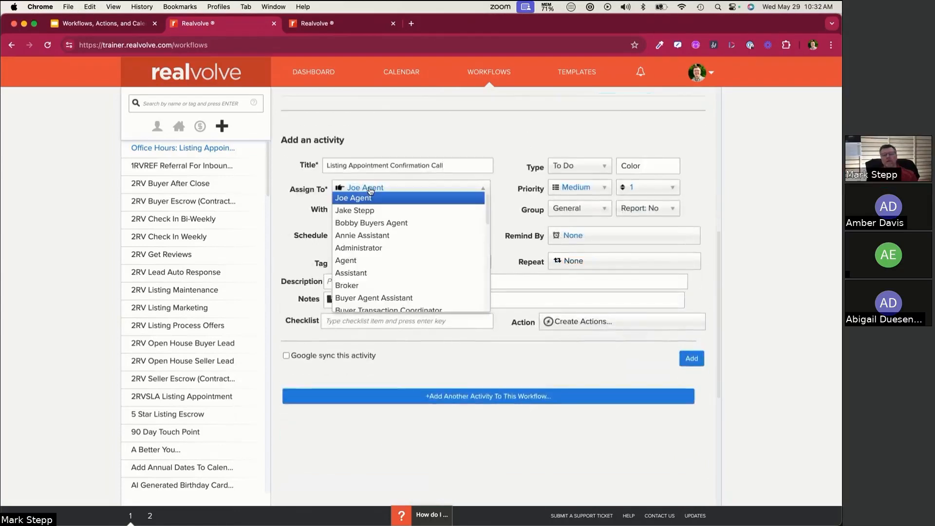
{"action": "left_click", "coordinate": [377, 273]}
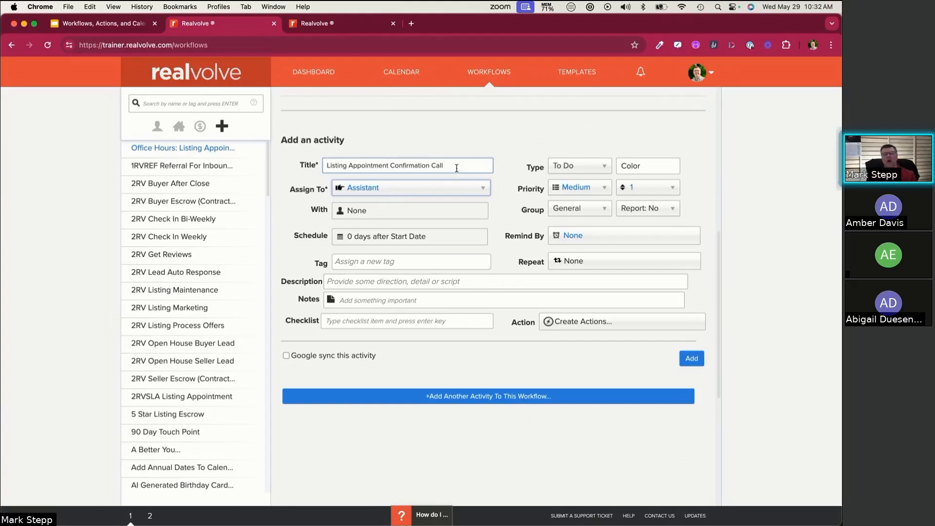
Set who the confirmation call is with to Party Member(s), adding Seller and Seller 2, and close the party member choices
{"action": "left_click", "coordinate": [370, 215]}
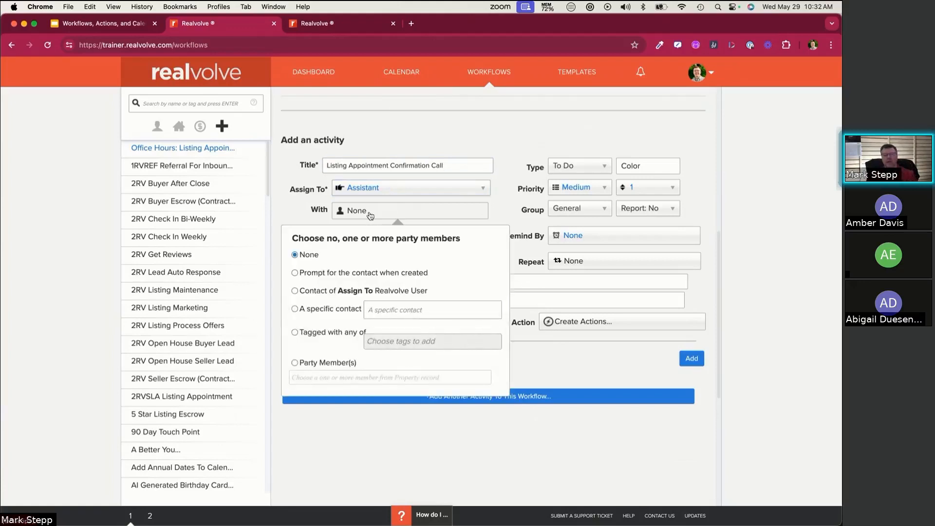
{"action": "left_click", "coordinate": [294, 364]}
{"action": "left_click", "coordinate": [303, 379]}
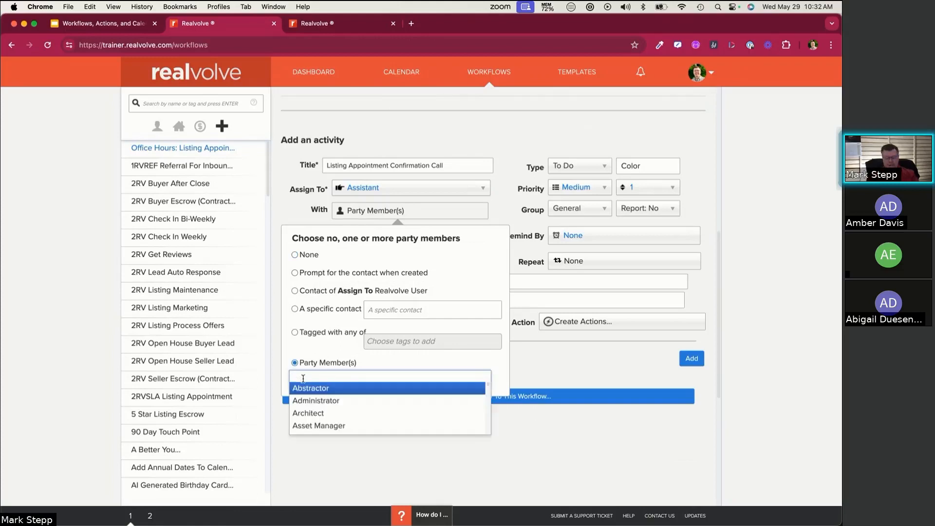
{"action": "type", "text": "sell"}
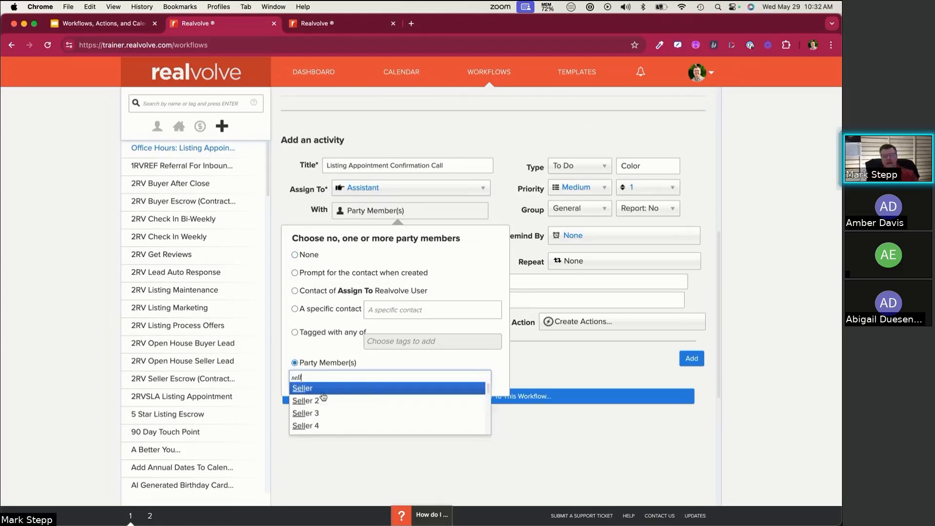
{"action": "left_click", "coordinate": [323, 389]}
{"action": "type", "text": "se"}
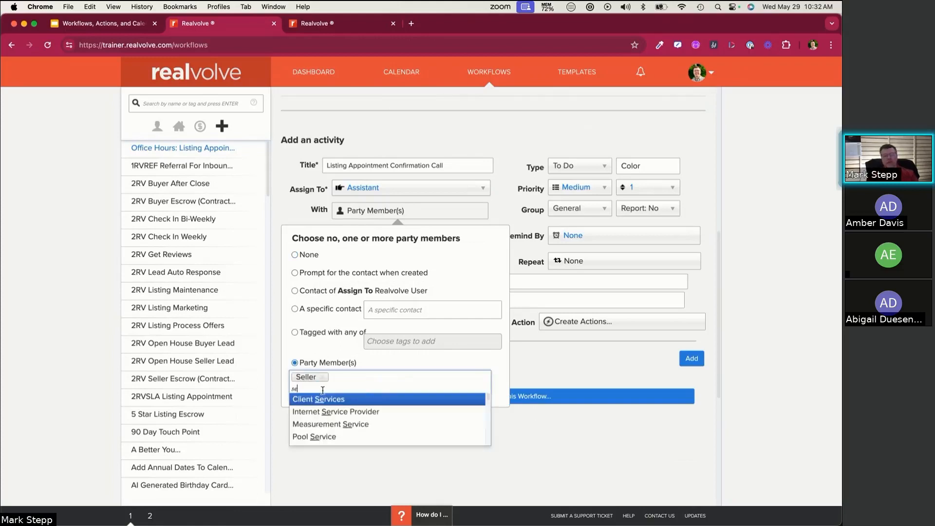
{"action": "type", "text": "ll"}
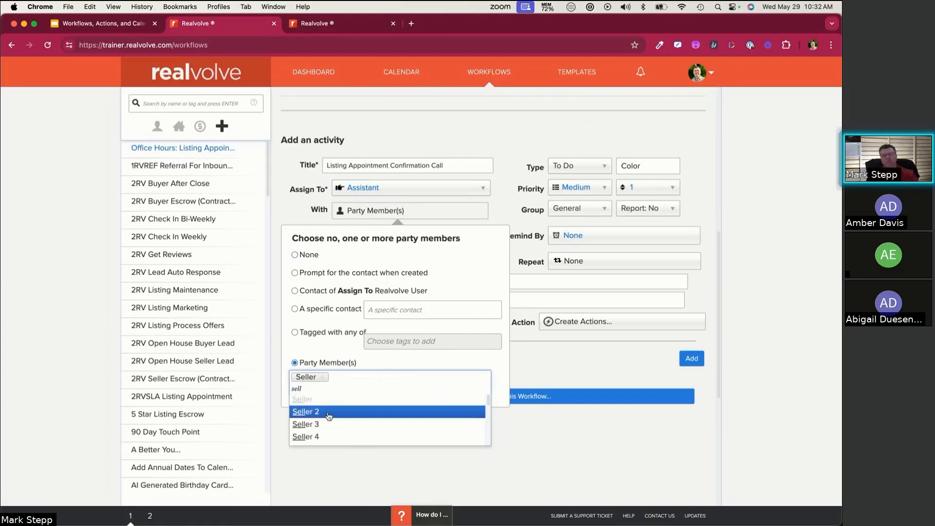
{"action": "left_click", "coordinate": [328, 414]}
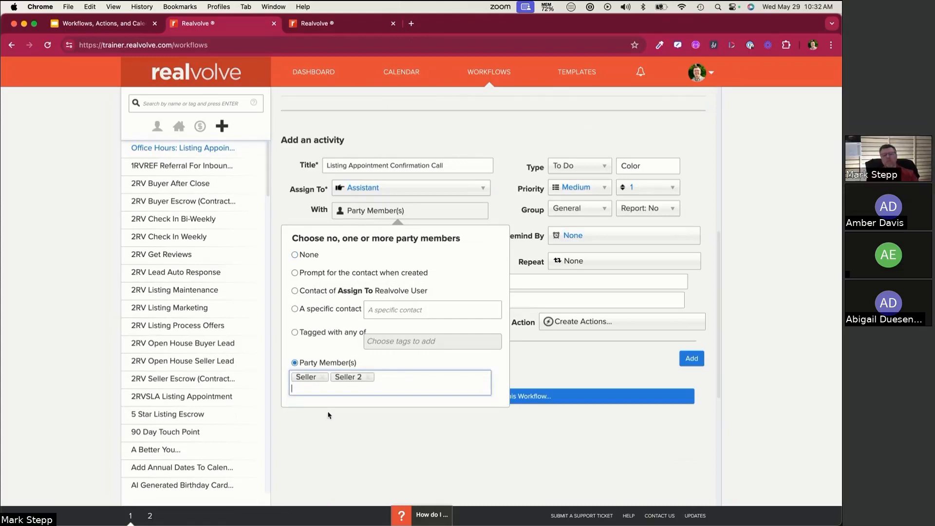
{"action": "left_click", "coordinate": [459, 132]}
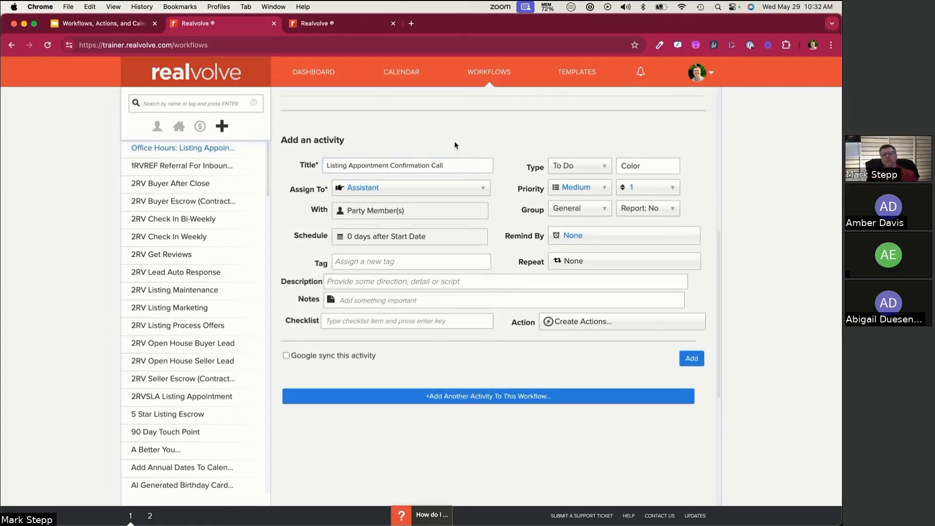
{"action": "left_click", "coordinate": [354, 240]}
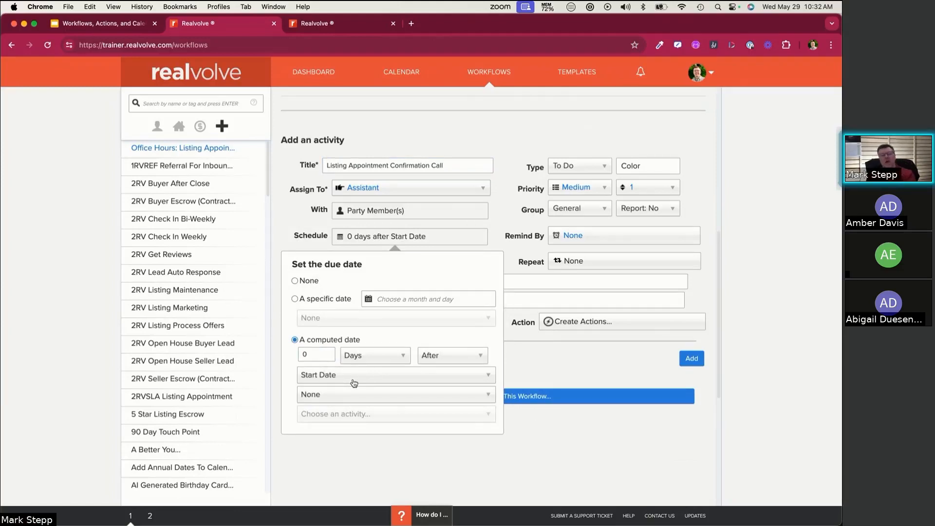
{"action": "left_click", "coordinate": [398, 174]}
{"action": "left_click_drag", "start_coordinate": [324, 357], "coordinate": [278, 355]}
{"action": "left_click", "coordinate": [277, 355]}
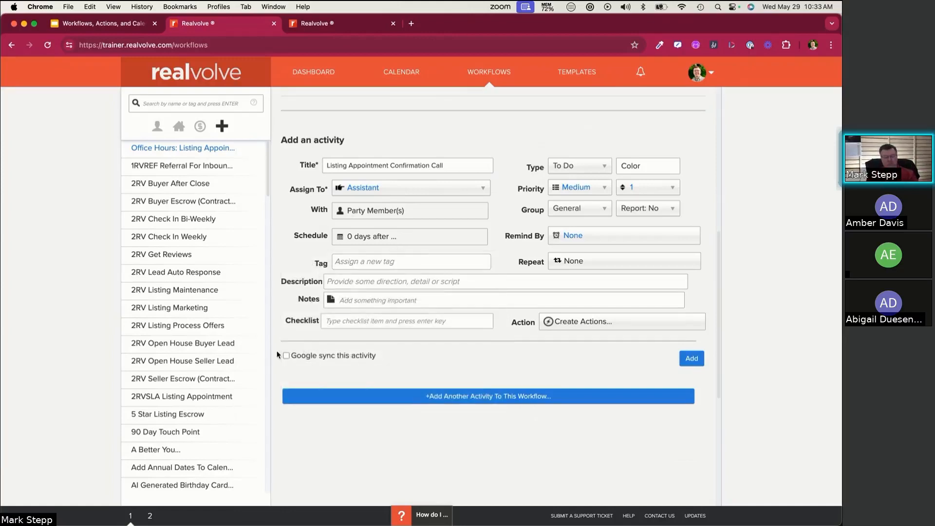
Schedule the confirmation call with a computed due date of 1 Days Before the Listing Appointment Date
{"action": "left_click", "coordinate": [375, 241]}
{"action": "double_click", "coordinate": [321, 355]}
{"action": "type", "text": "1"}
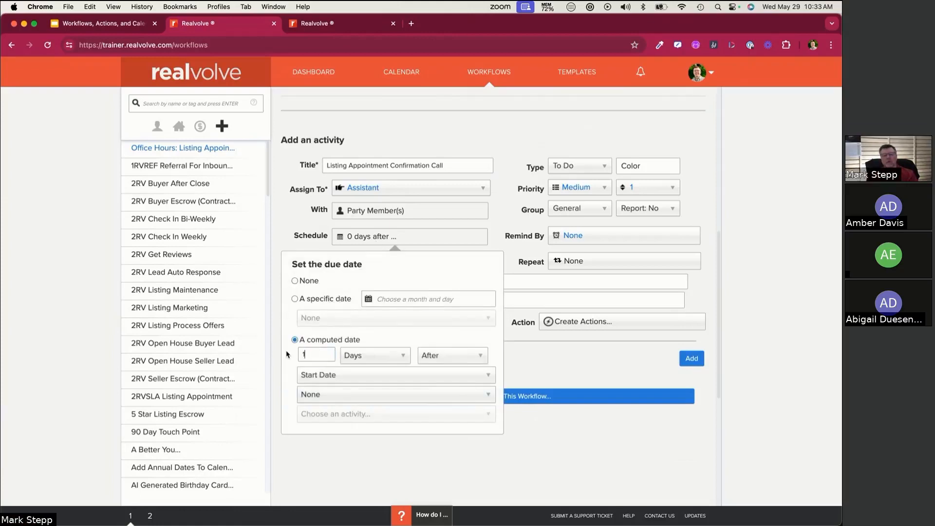
{"action": "left_click", "coordinate": [360, 356]}
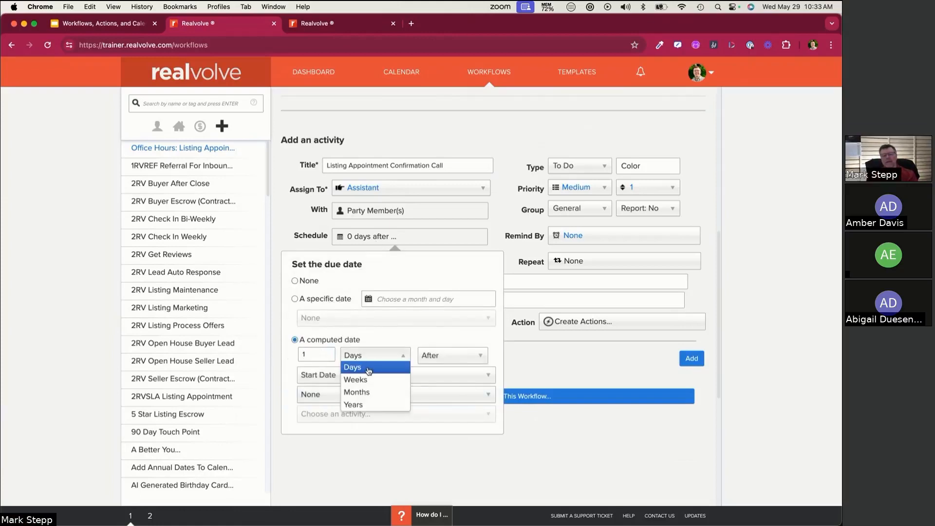
{"action": "left_click", "coordinate": [368, 370]}
{"action": "left_click", "coordinate": [446, 360]}
{"action": "left_click", "coordinate": [439, 381]}
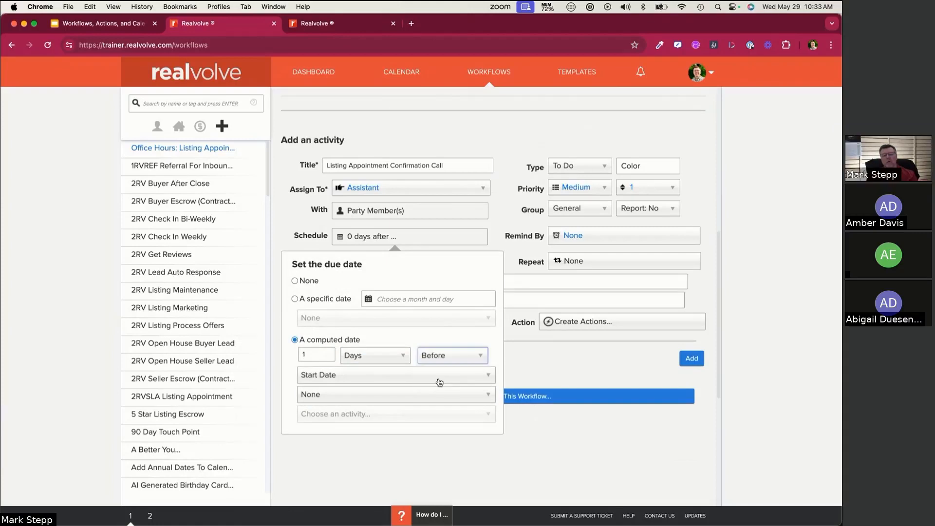
{"action": "left_click", "coordinate": [368, 380]}
{"action": "type", "text": "list"}
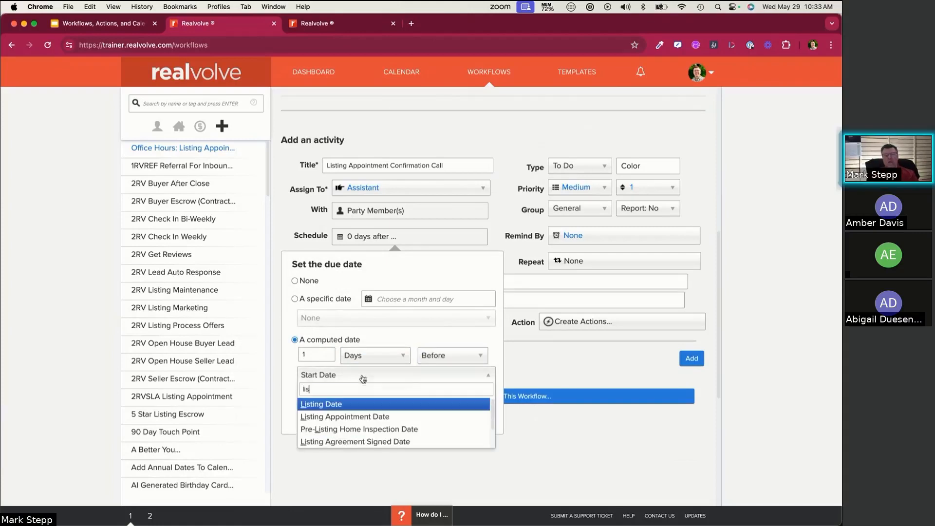
{"action": "left_click", "coordinate": [371, 418]}
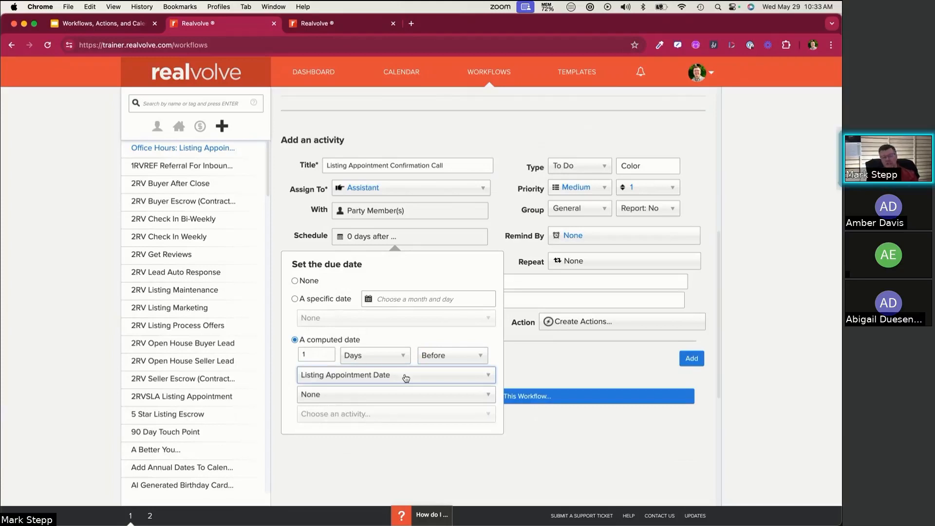
Give the confirmation call a start and end time of 9:00am to 10:00am and add the activity to the workflow
{"action": "left_click", "coordinate": [361, 399]}
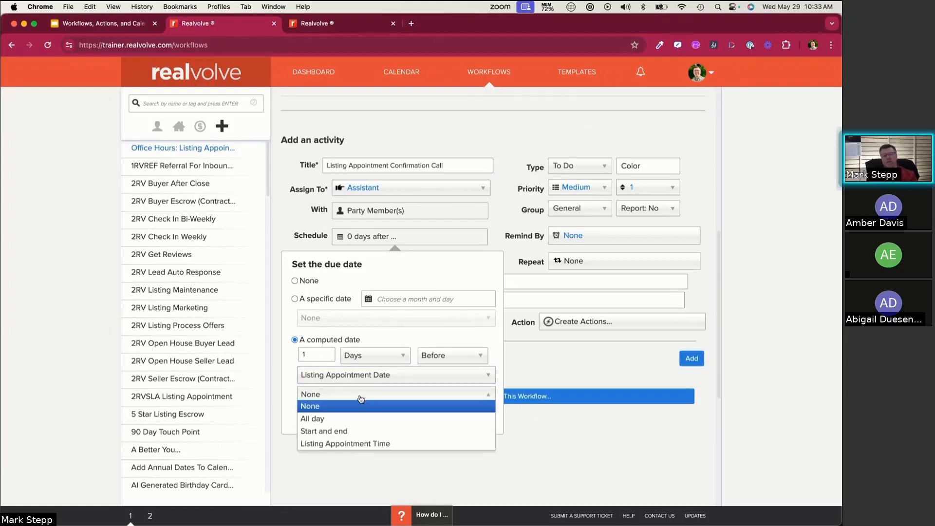
{"action": "left_click", "coordinate": [325, 434]}
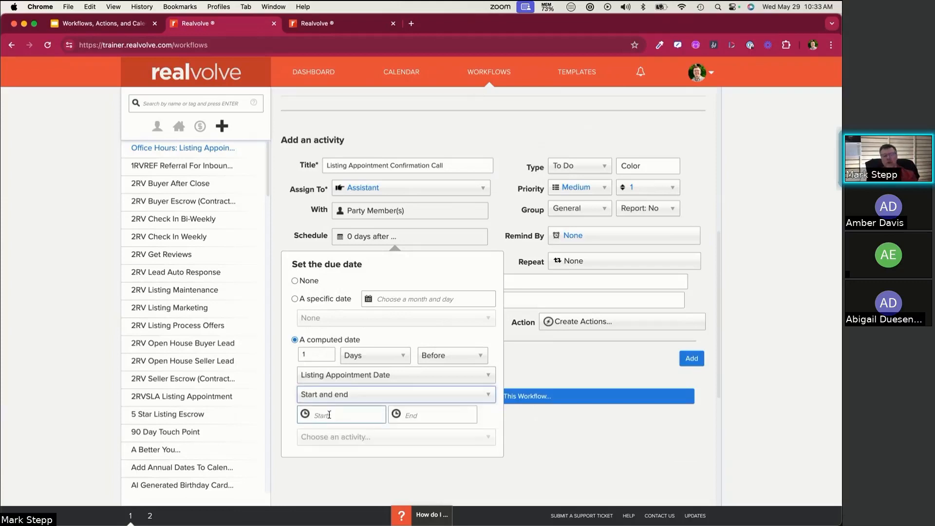
{"action": "left_click", "coordinate": [333, 415]}
{"action": "scroll", "coordinate": [363, 456], "scroll_direction": "down", "scroll_amount": 10}
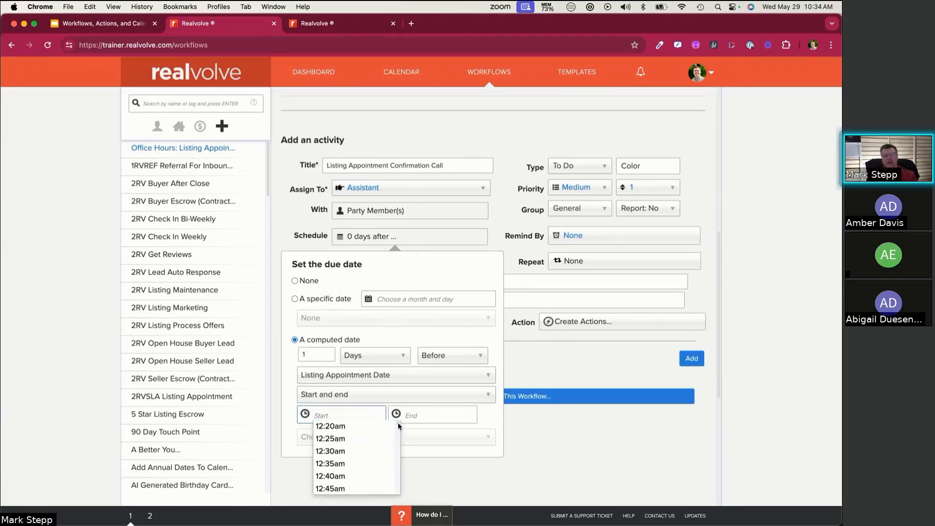
{"action": "left_click_drag", "start_coordinate": [397, 435], "coordinate": [398, 451]}
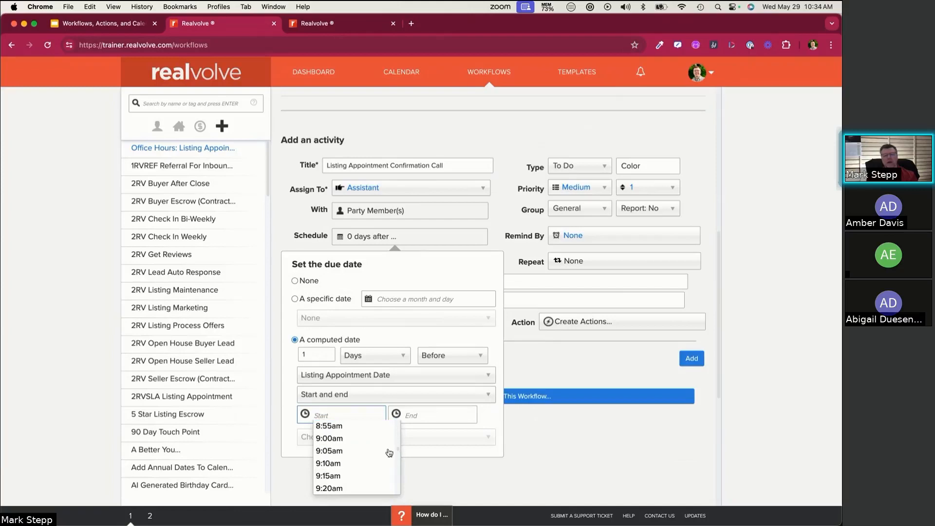
{"action": "left_click", "coordinate": [340, 439]}
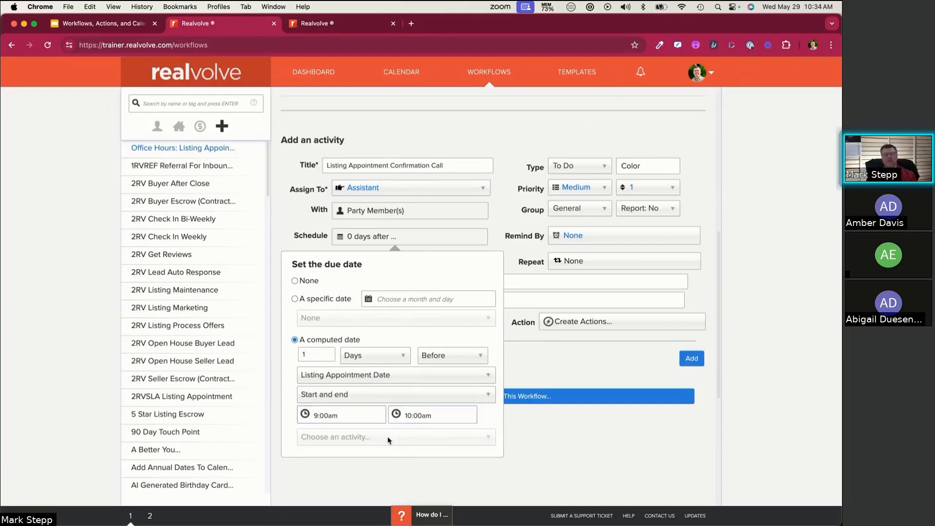
{"action": "left_click", "coordinate": [497, 234]}
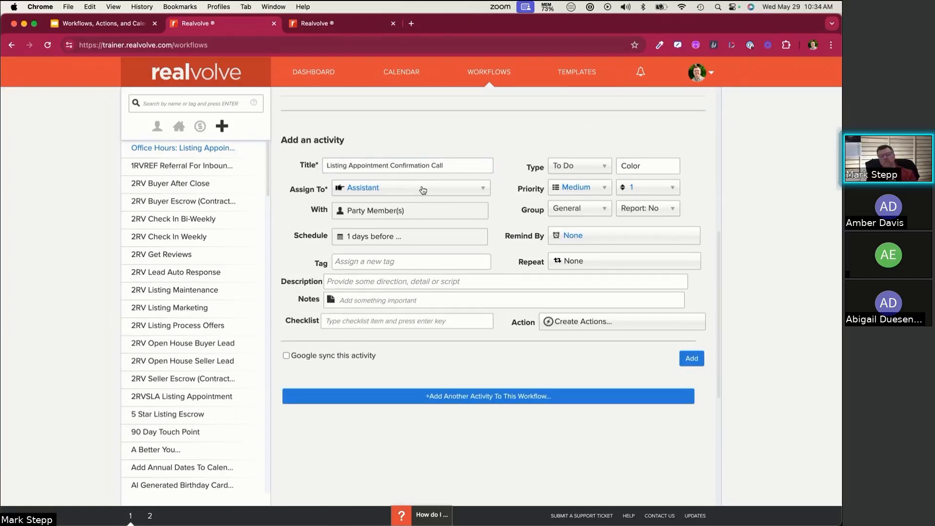
{"action": "left_click", "coordinate": [691, 359]}
Edit the Listing Appointment Confirmation Call activity to change its type to Call, and save it
{"action": "scroll", "coordinate": [440, 338], "scroll_direction": "up", "scroll_amount": 5}
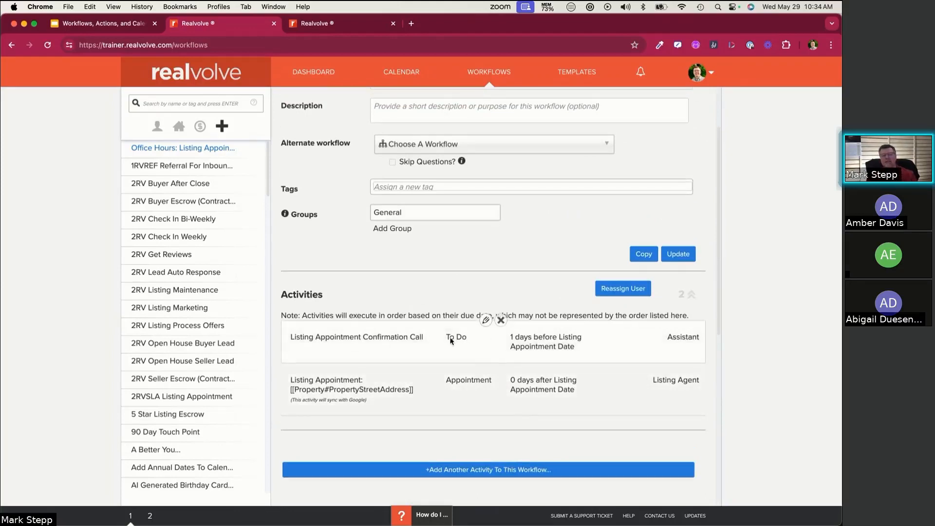
{"action": "left_click", "coordinate": [486, 320]}
{"action": "left_click", "coordinate": [589, 344]}
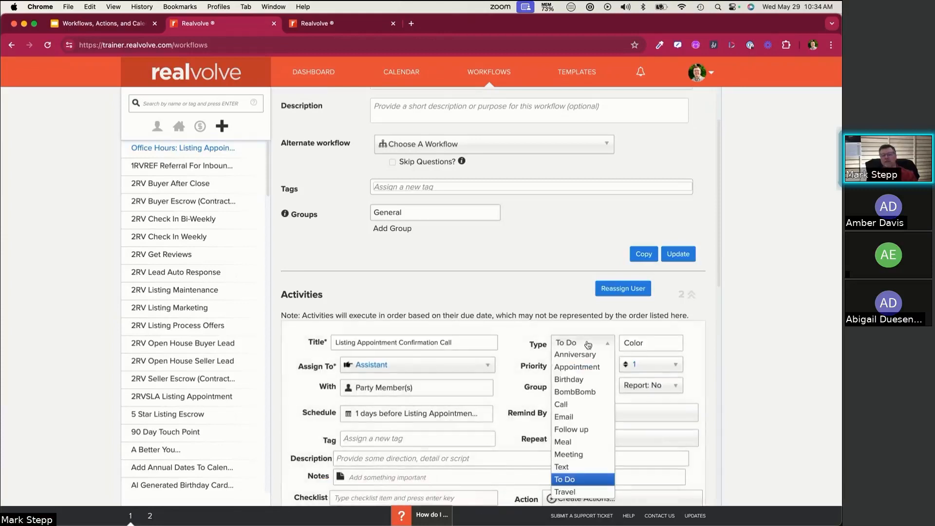
{"action": "left_click", "coordinate": [573, 408]}
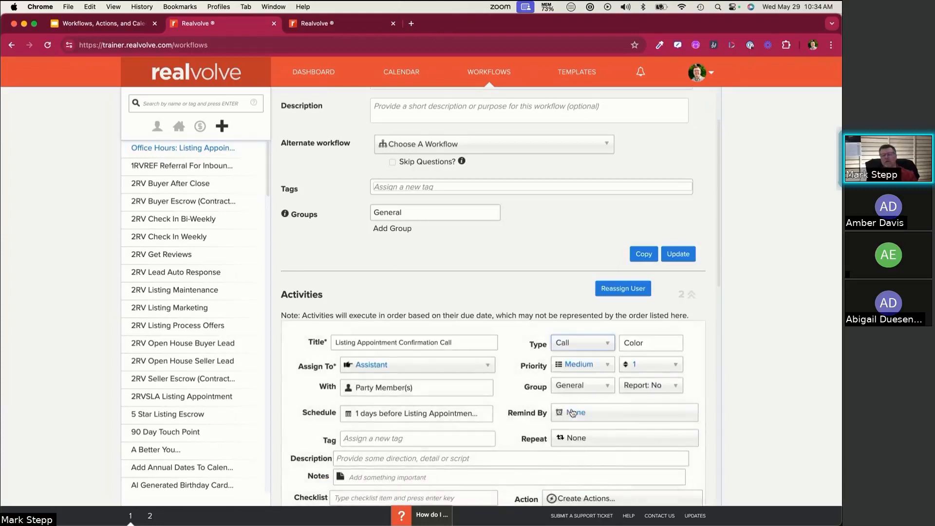
{"action": "scroll", "coordinate": [573, 412], "scroll_direction": "down", "scroll_amount": 3}
{"action": "left_click", "coordinate": [635, 389]}
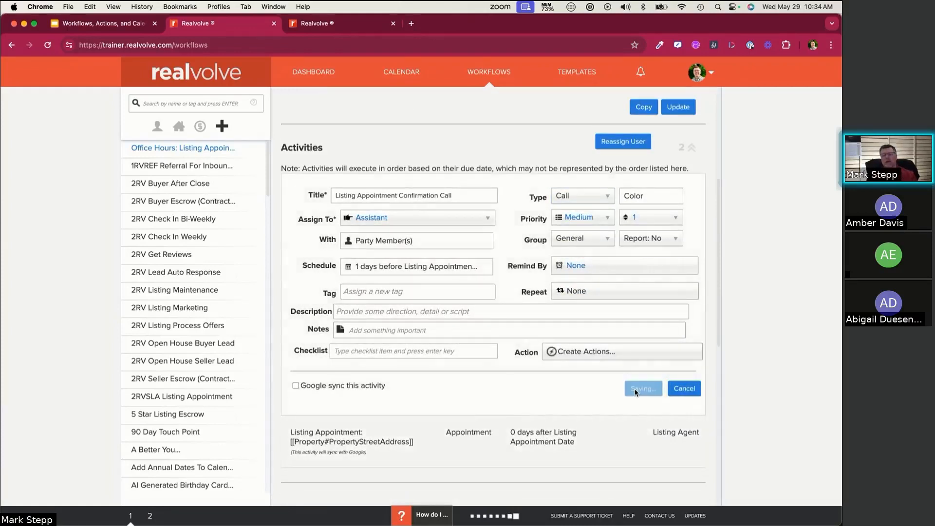
{"action": "mouse_move", "coordinate": [513, 231]}
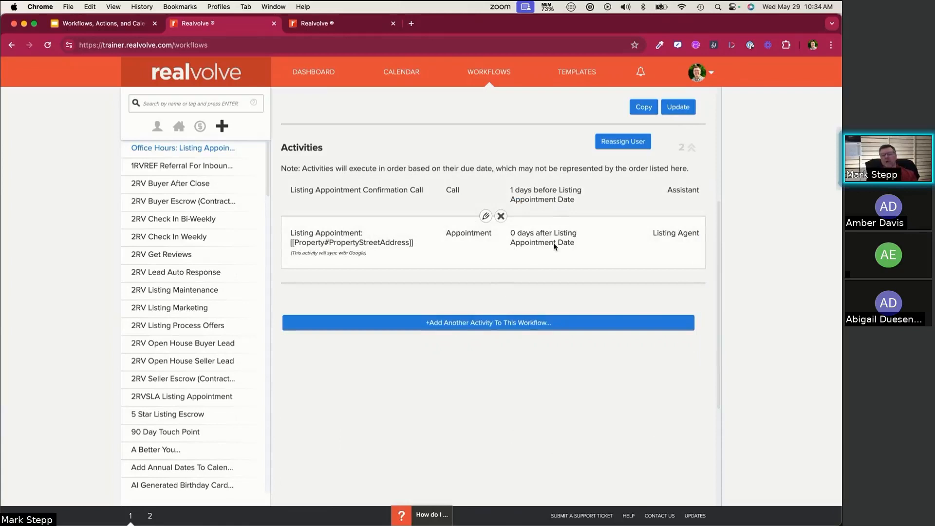
{"action": "mouse_move", "coordinate": [561, 195]}
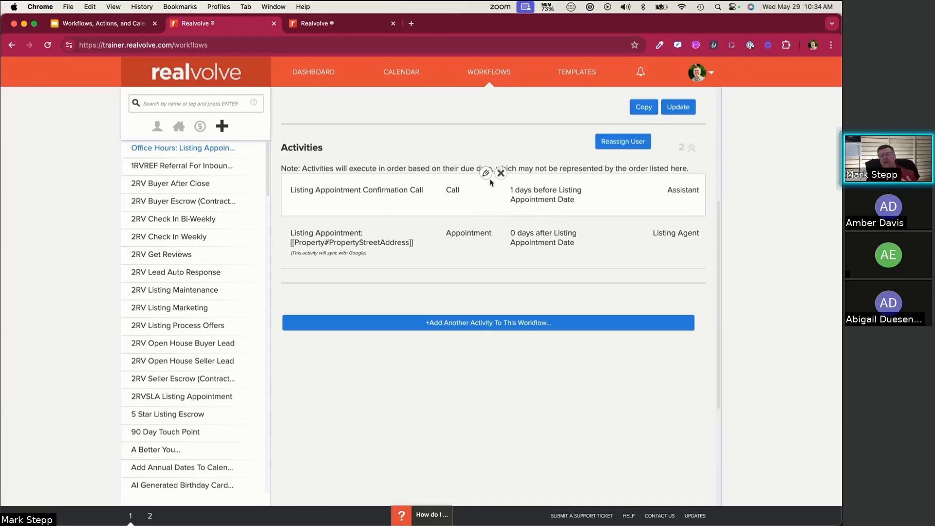
Start another activity titled "Listing Appointment Confirmation Email" and assign it to the Assistant role
{"action": "left_click", "coordinate": [472, 323]}
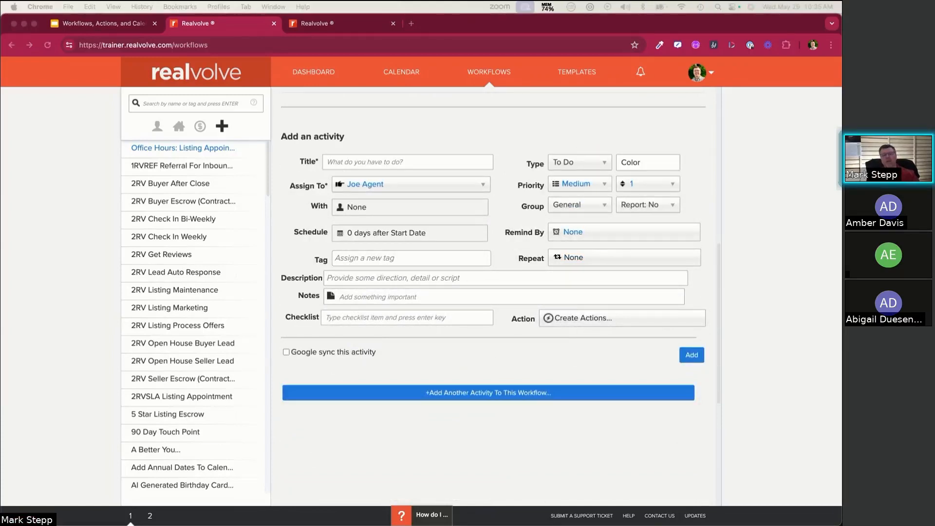
{"action": "left_click", "coordinate": [347, 163]}
{"action": "type", "text": "Listing Appointment Confirmation Email"}
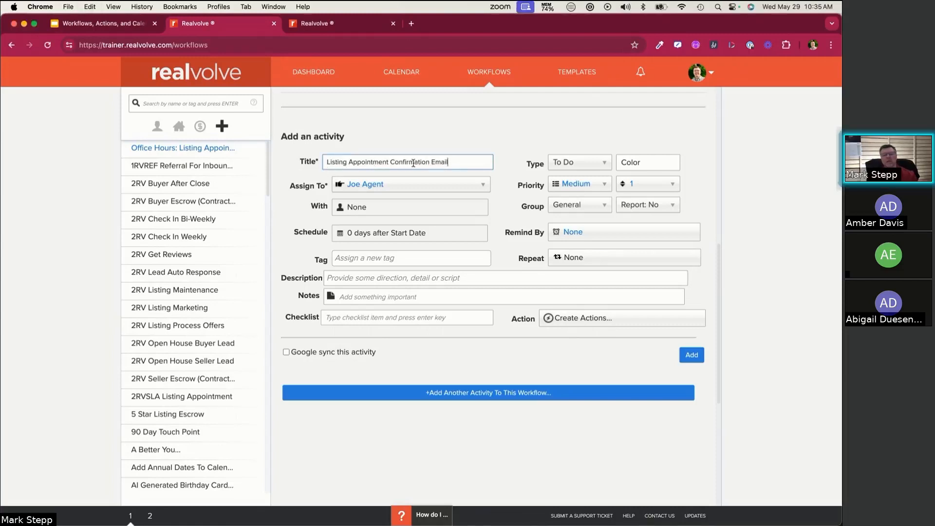
{"action": "left_click", "coordinate": [397, 185]}
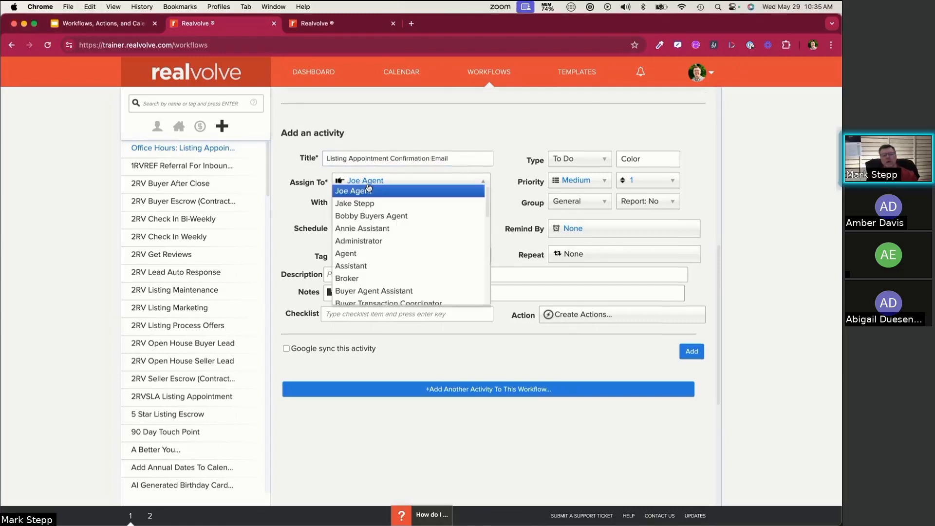
{"action": "left_click", "coordinate": [374, 267]}
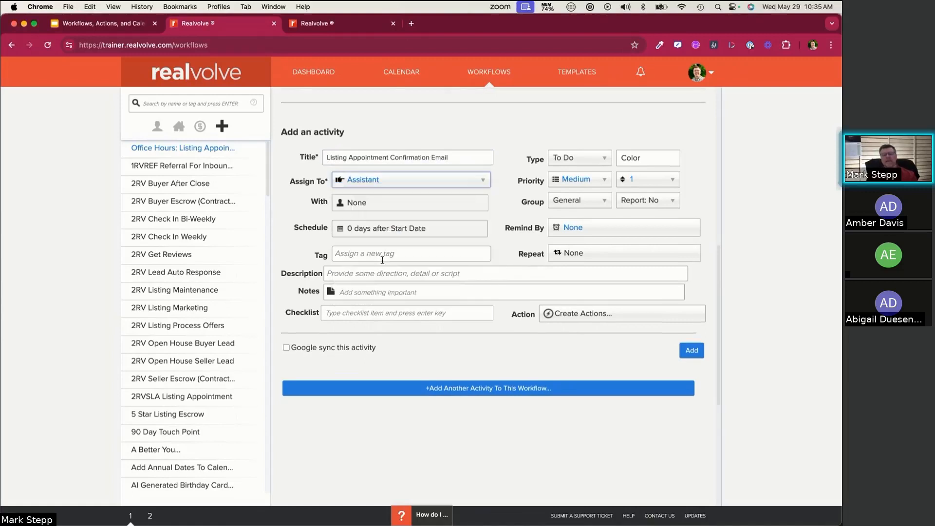
Set who the confirmation email is with to Party Member(s), adding Seller and Seller 2
{"action": "left_click", "coordinate": [381, 205]}
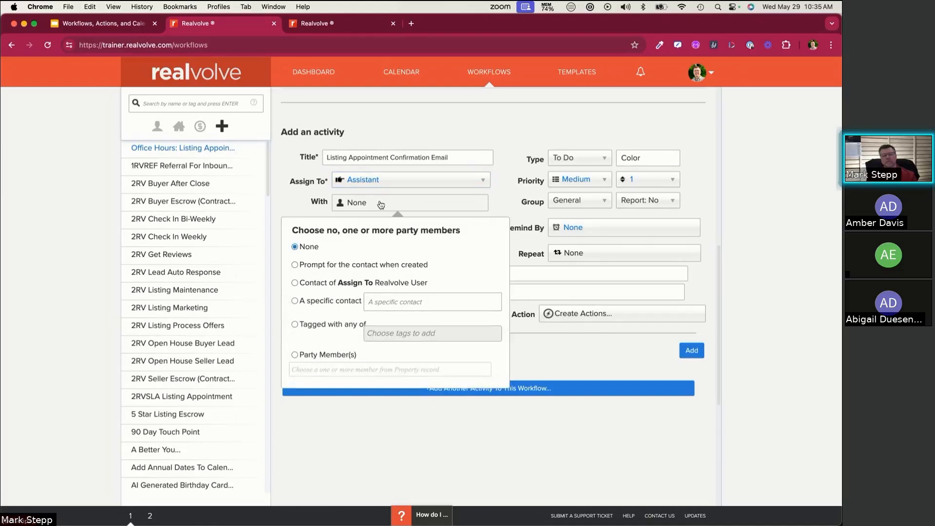
{"action": "left_click", "coordinate": [297, 365]}
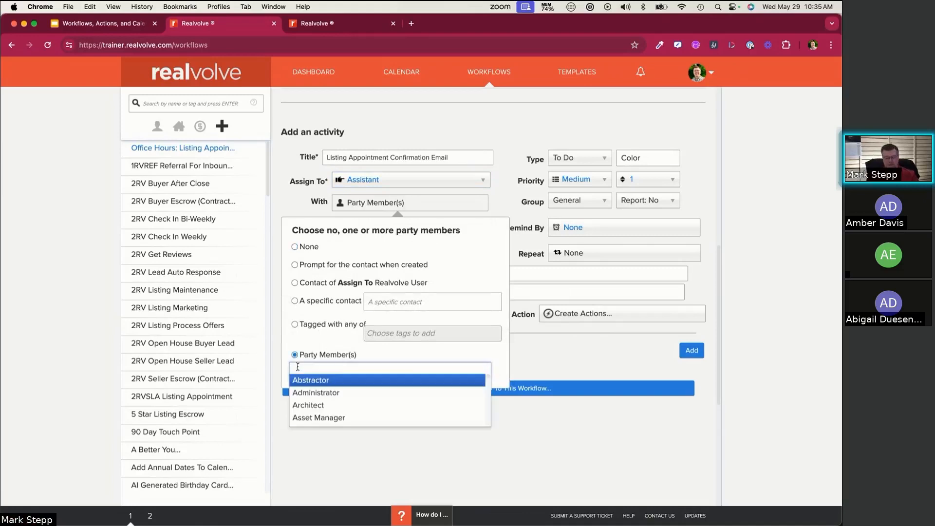
{"action": "type", "text": "seller"}
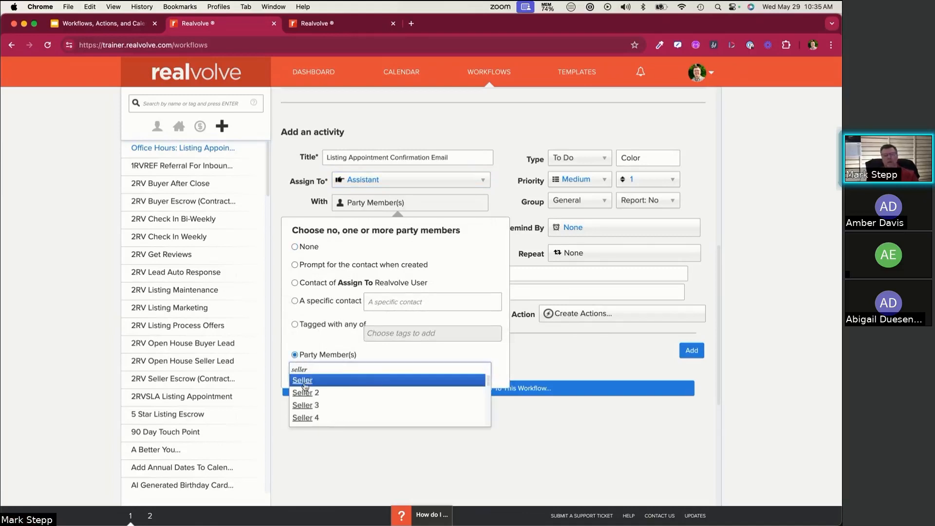
{"action": "left_click", "coordinate": [311, 381]}
{"action": "type", "text": "sell"}
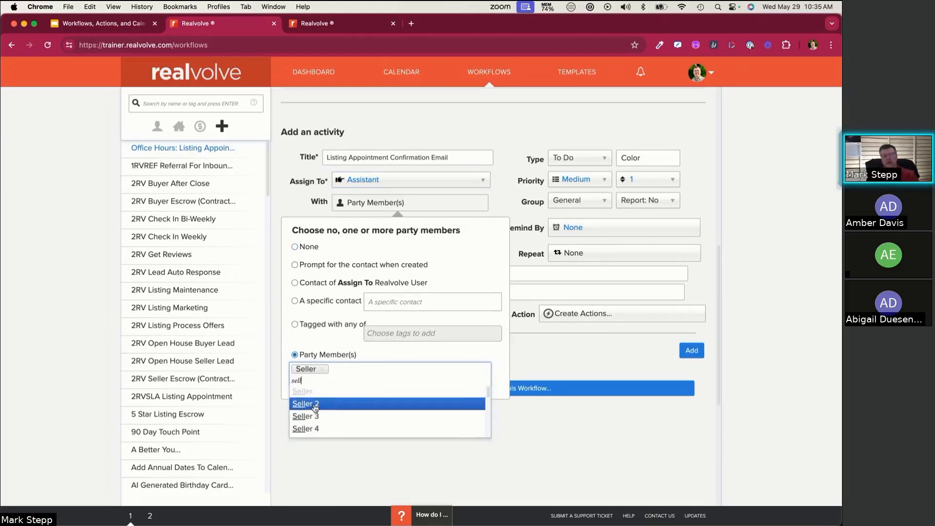
{"action": "left_click", "coordinate": [315, 404]}
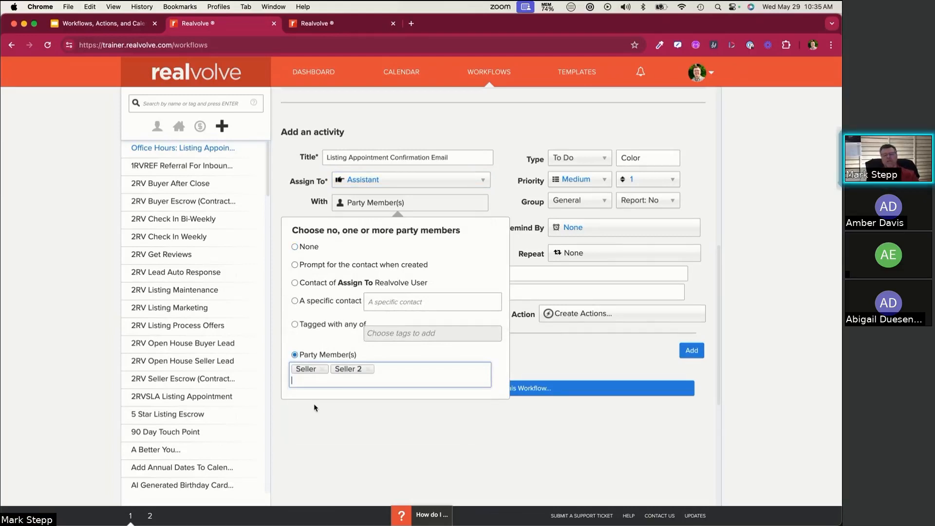
{"action": "left_click", "coordinate": [507, 193]}
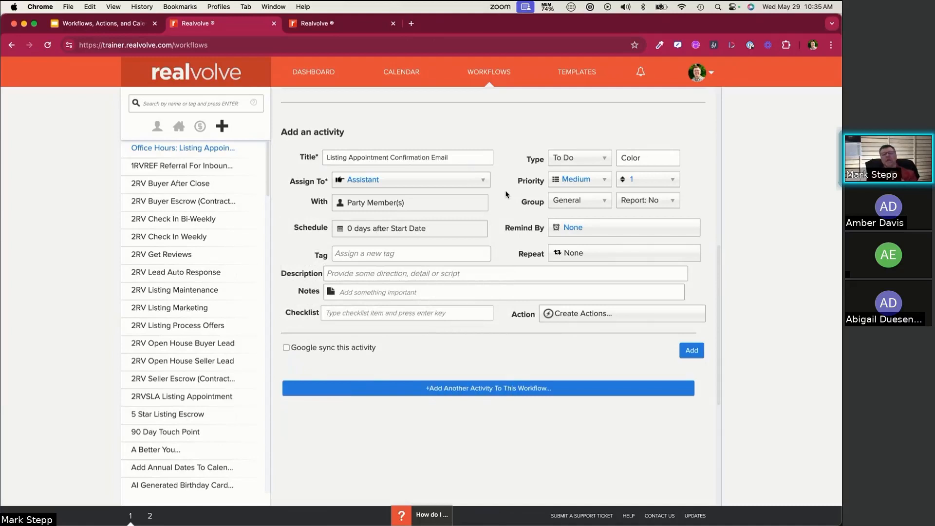
Schedule the confirmation email with a computed due date of 1 Days Before the Listing Appointment Date
{"action": "left_click", "coordinate": [353, 233]}
{"action": "left_click", "coordinate": [311, 347]}
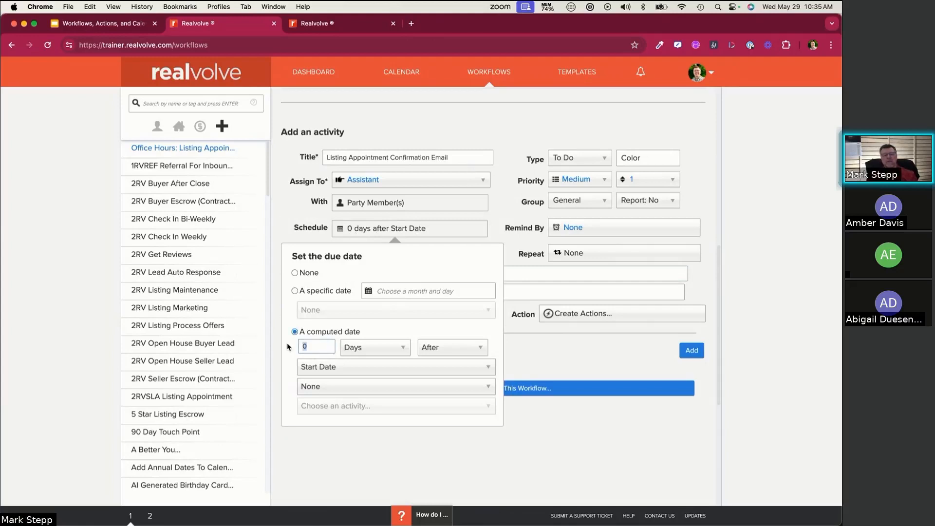
{"action": "type", "text": "1"}
{"action": "left_click", "coordinate": [432, 349]}
{"action": "left_click", "coordinate": [436, 373]}
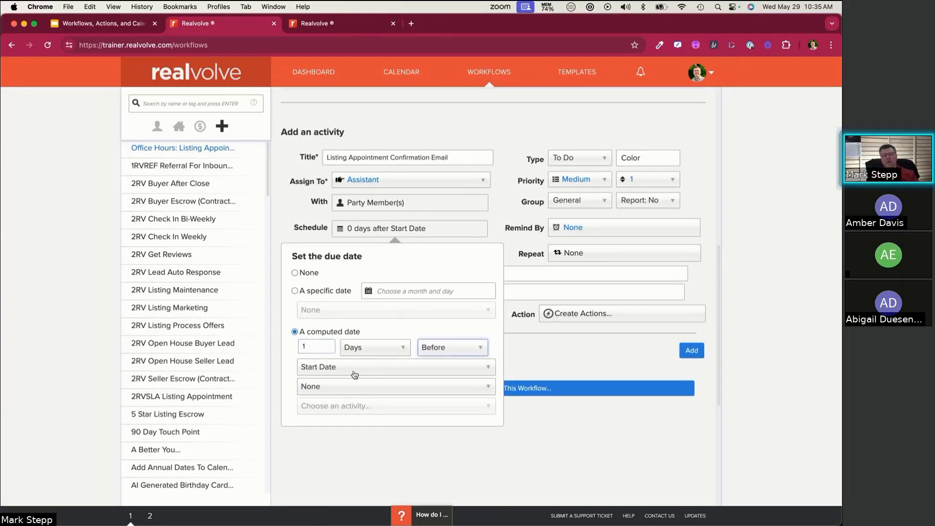
{"action": "left_click", "coordinate": [354, 374]}
{"action": "type", "text": "listing"}
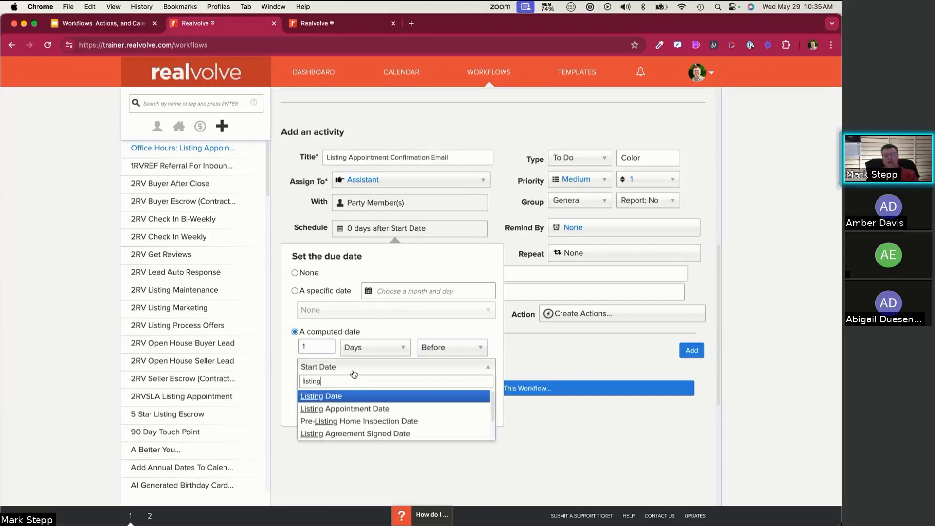
{"action": "left_click", "coordinate": [362, 413]}
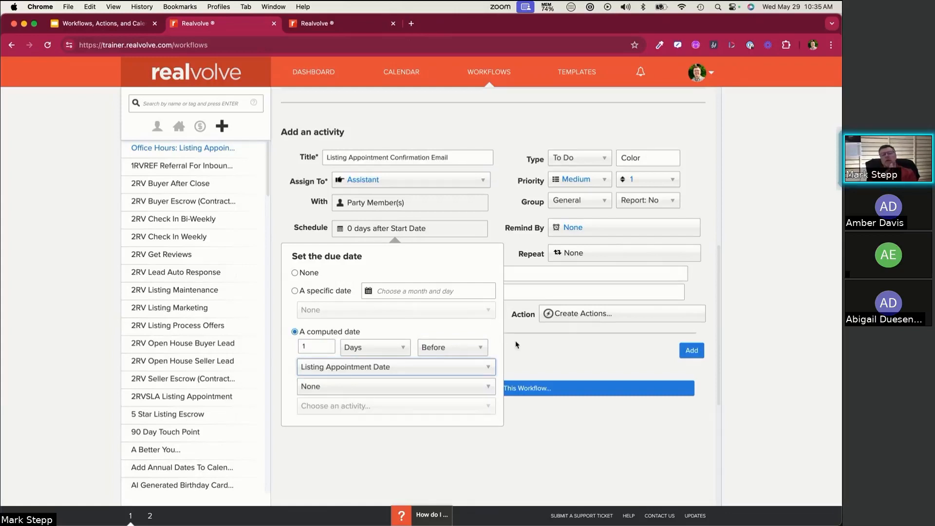
Set the confirmation email activity's type to Email
{"action": "left_click", "coordinate": [566, 162]}
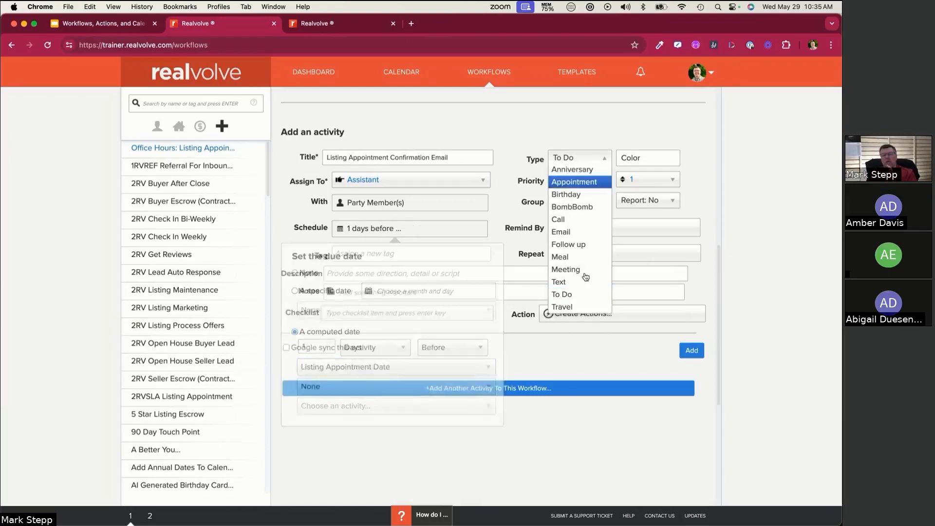
{"action": "left_click", "coordinate": [572, 233]}
{"action": "scroll", "coordinate": [371, 150], "scroll_direction": "up", "scroll_amount": 5}
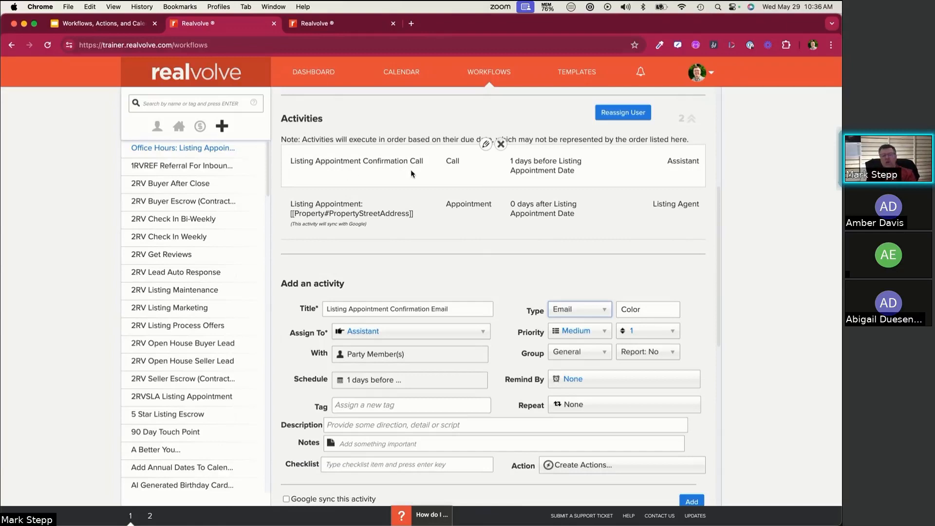
Review the confirmation email activity's computed due date settings alongside the activities already in the workflow
{"action": "scroll", "coordinate": [409, 336], "scroll_direction": "down", "scroll_amount": 2}
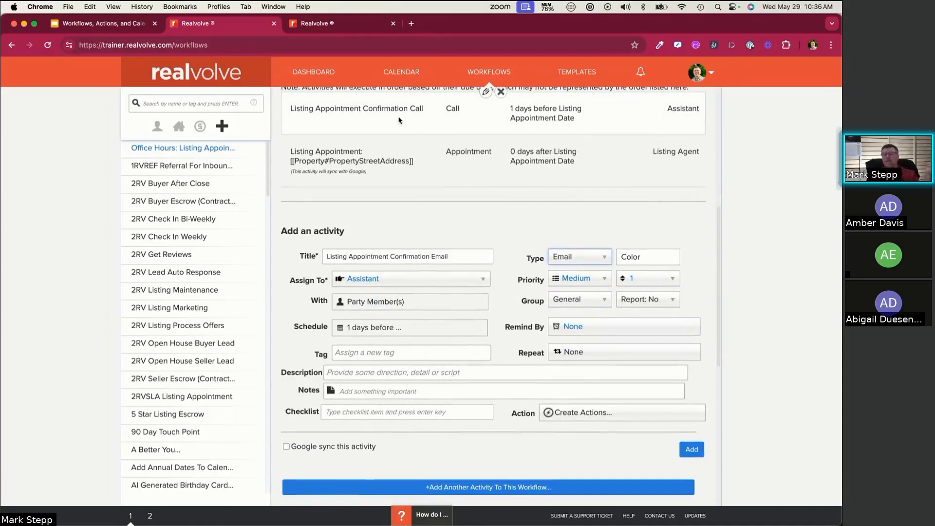
{"action": "scroll", "coordinate": [399, 120], "scroll_direction": "up", "scroll_amount": 1}
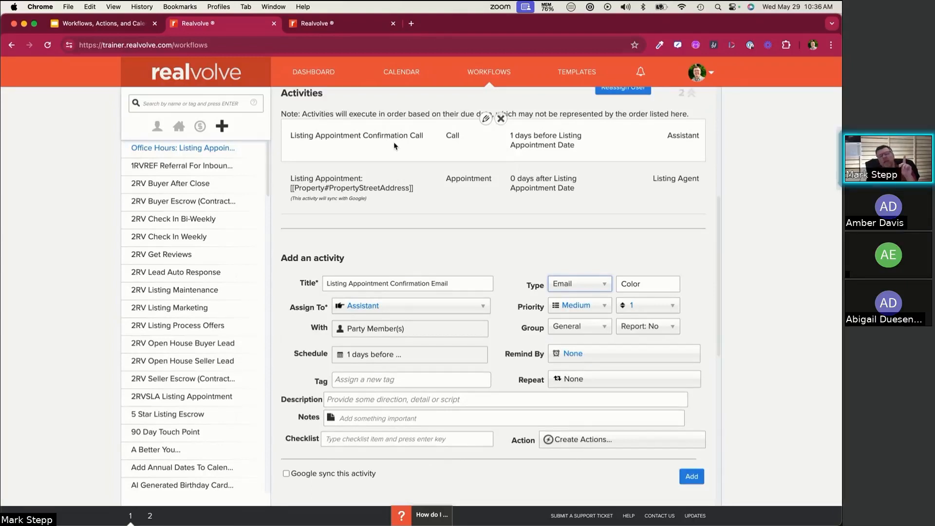
{"action": "left_click", "coordinate": [373, 357]}
{"action": "scroll", "coordinate": [391, 447], "scroll_direction": "down", "scroll_amount": 3}
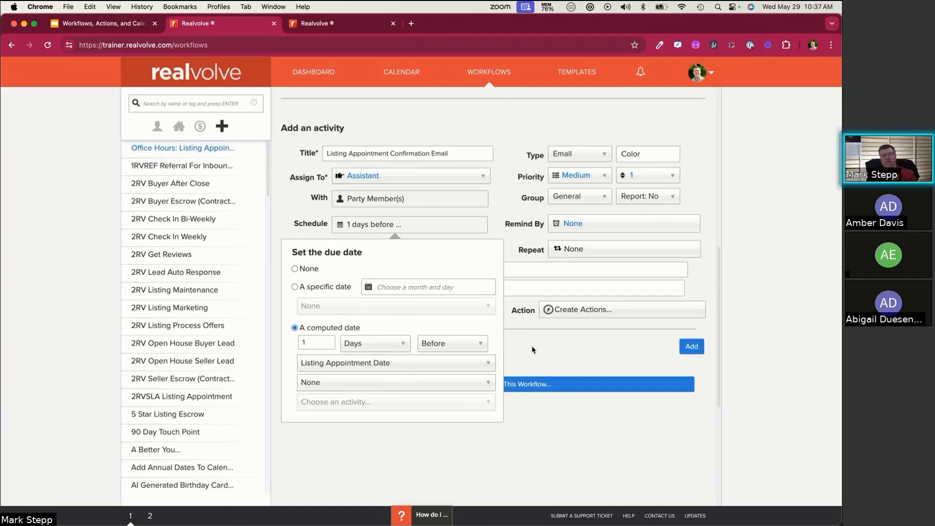
{"action": "left_click", "coordinate": [504, 193]}
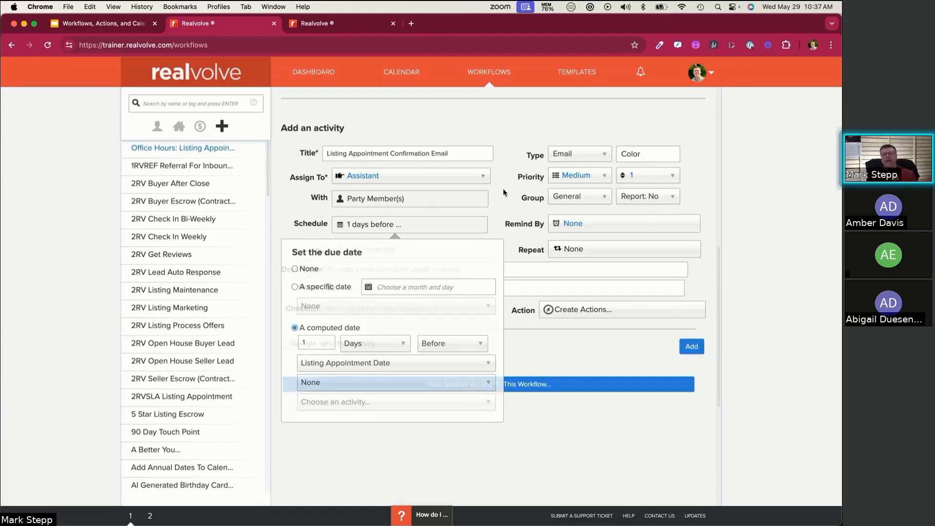
{"action": "scroll", "coordinate": [523, 309], "scroll_direction": "up", "scroll_amount": 2}
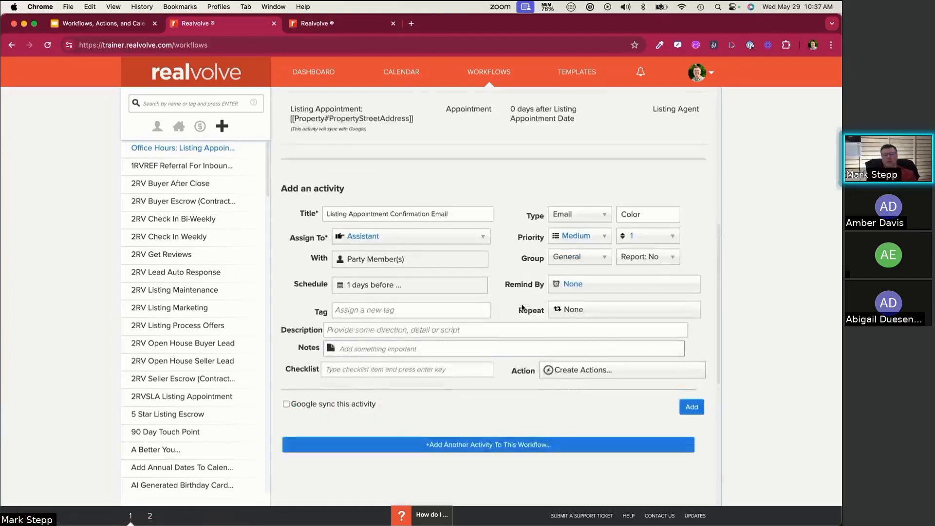
{"action": "scroll", "coordinate": [522, 307], "scroll_direction": "up", "scroll_amount": 1}
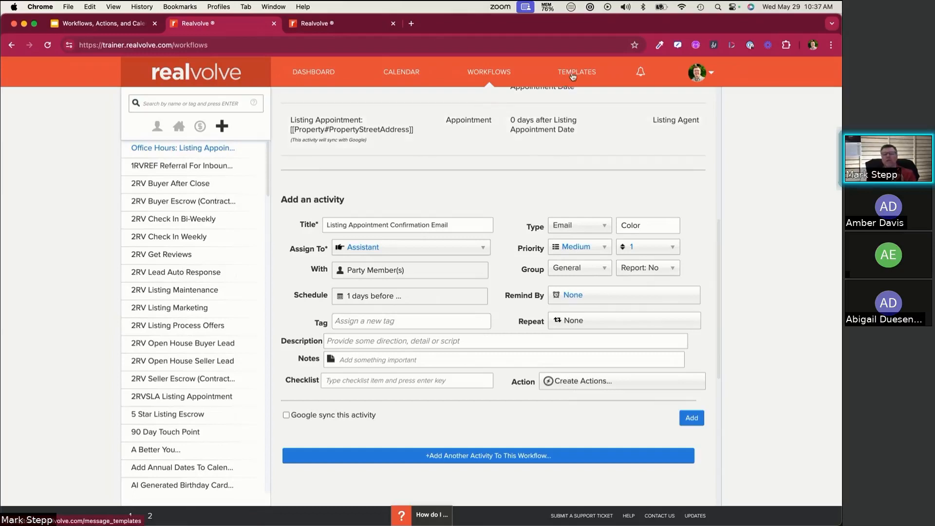
Start a new action for the confirmation email activity, titled "Send Email Confirmation"
{"action": "left_click", "coordinate": [573, 382]}
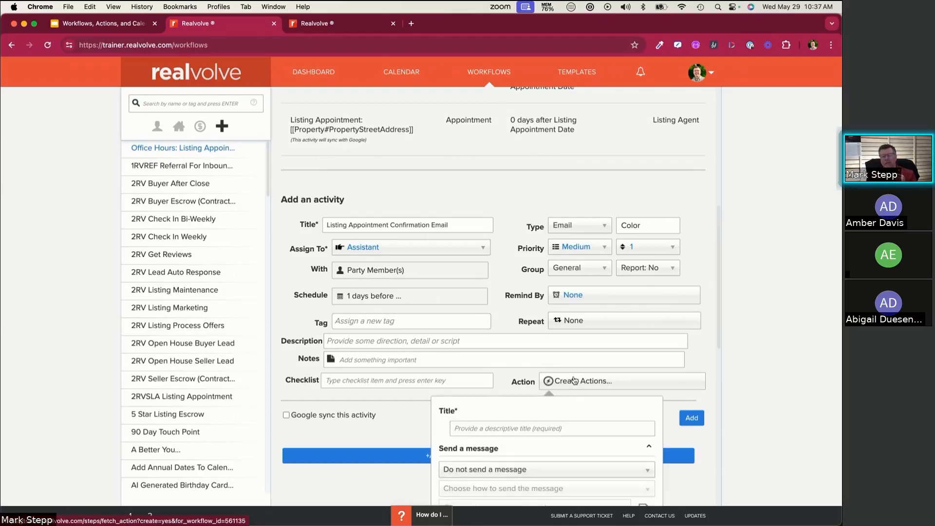
{"action": "scroll", "coordinate": [574, 383], "scroll_direction": "down", "scroll_amount": 2}
{"action": "left_click", "coordinate": [486, 327]}
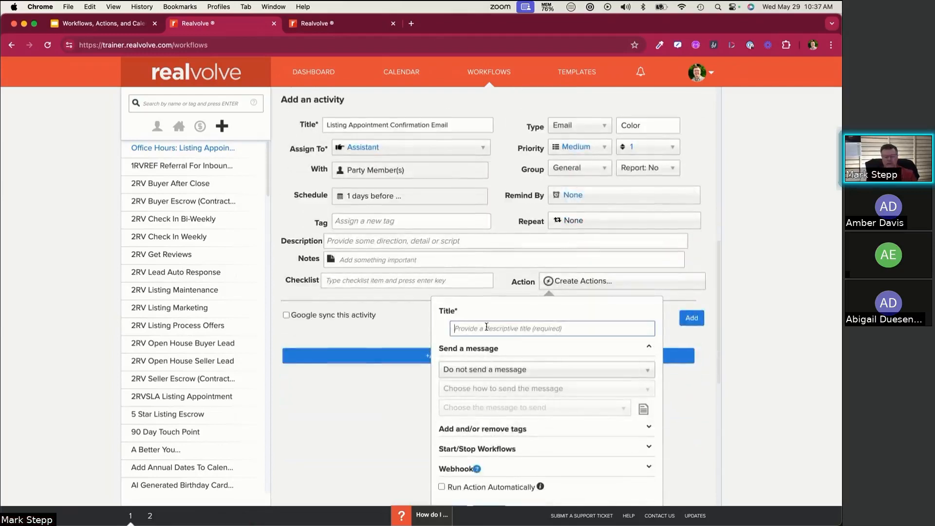
{"action": "type", "text": "Send Em"}
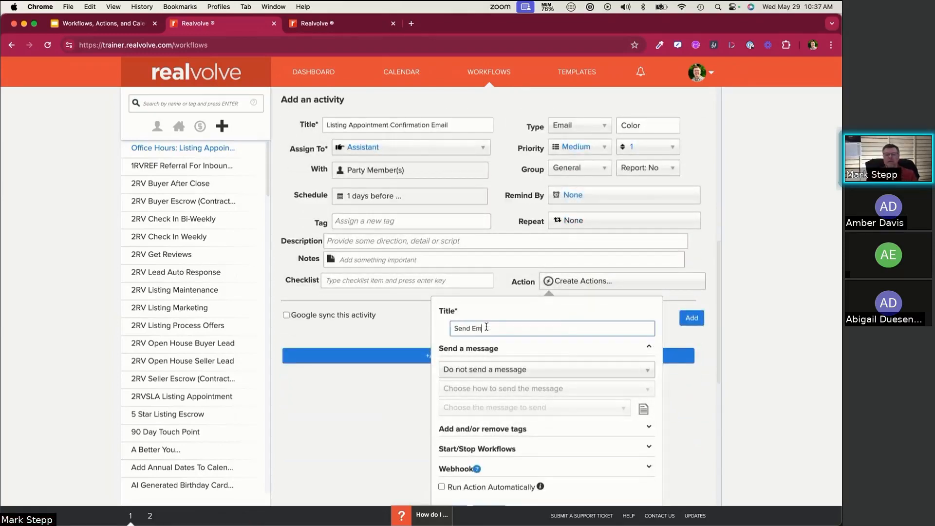
{"action": "type", "text": "ail Confirmation"}
Set the action's message to Send automatically, using Send an Email message as the delivery method
{"action": "scroll", "coordinate": [485, 341], "scroll_direction": "down", "scroll_amount": 3}
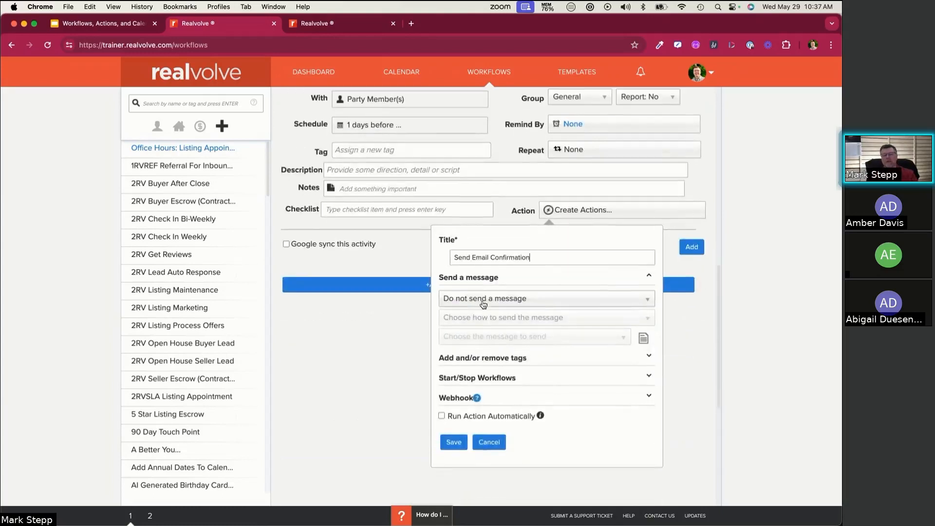
{"action": "left_click", "coordinate": [484, 299]}
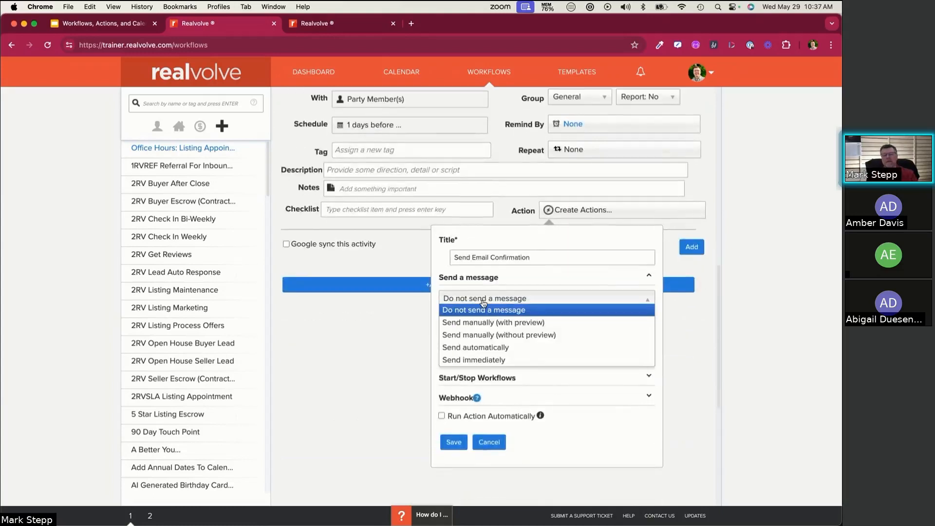
{"action": "left_click", "coordinate": [486, 323]}
{"action": "left_click", "coordinate": [486, 299]}
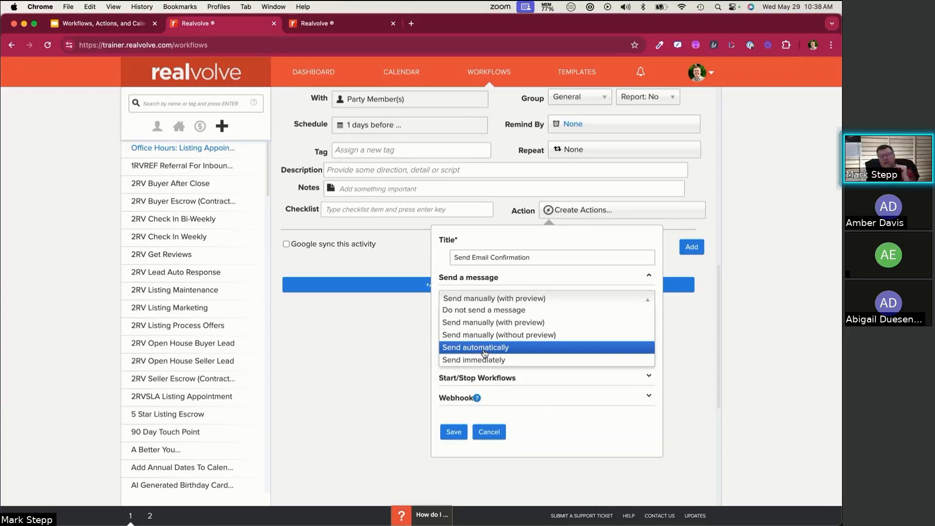
{"action": "left_click", "coordinate": [499, 347]}
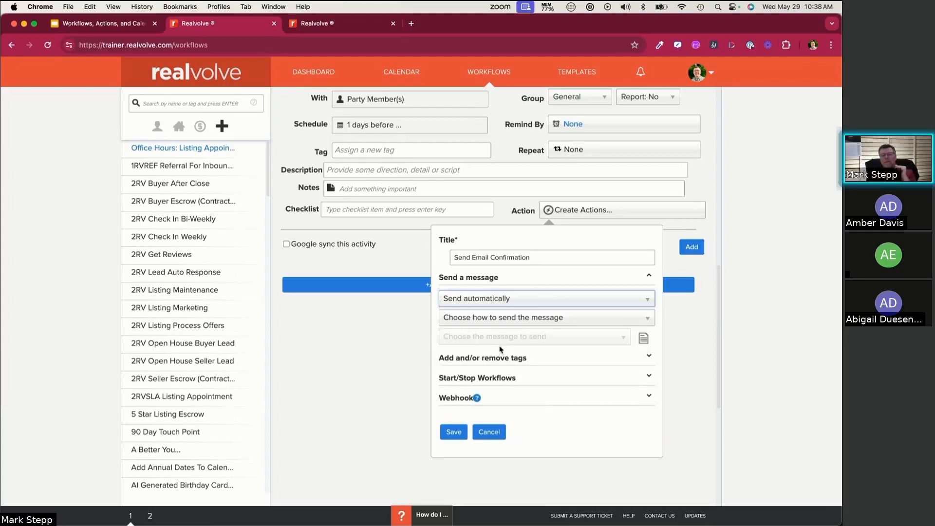
{"action": "left_click", "coordinate": [511, 318]}
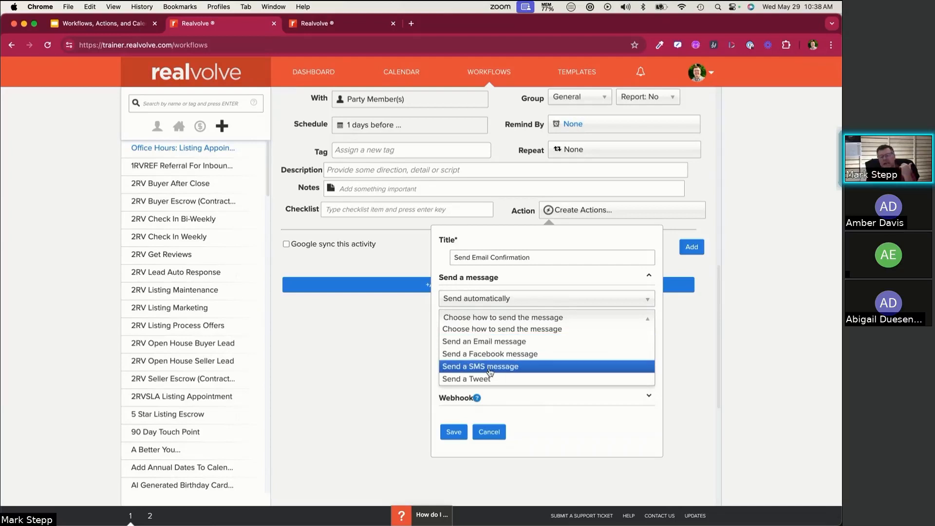
{"action": "left_click", "coordinate": [493, 346]}
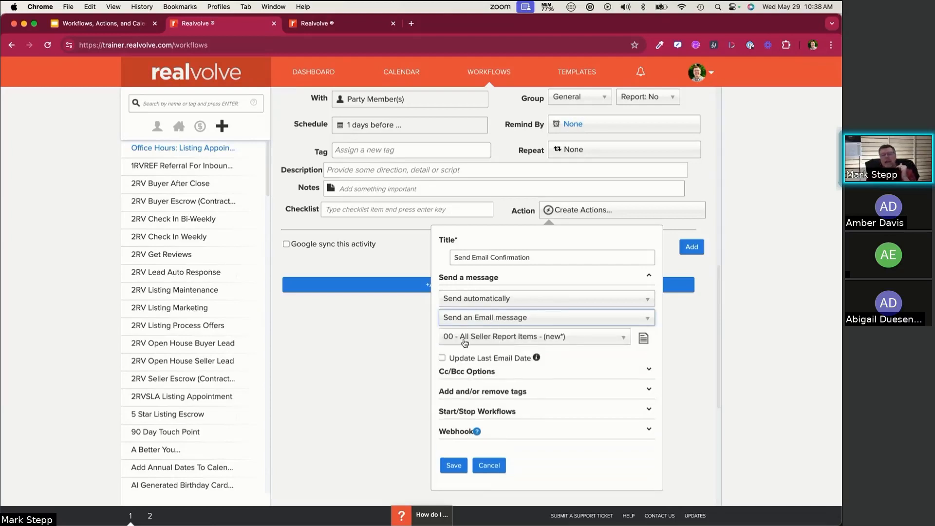
Search the action's message templates for "confi" and clear the search term
{"action": "left_click", "coordinate": [501, 340]}
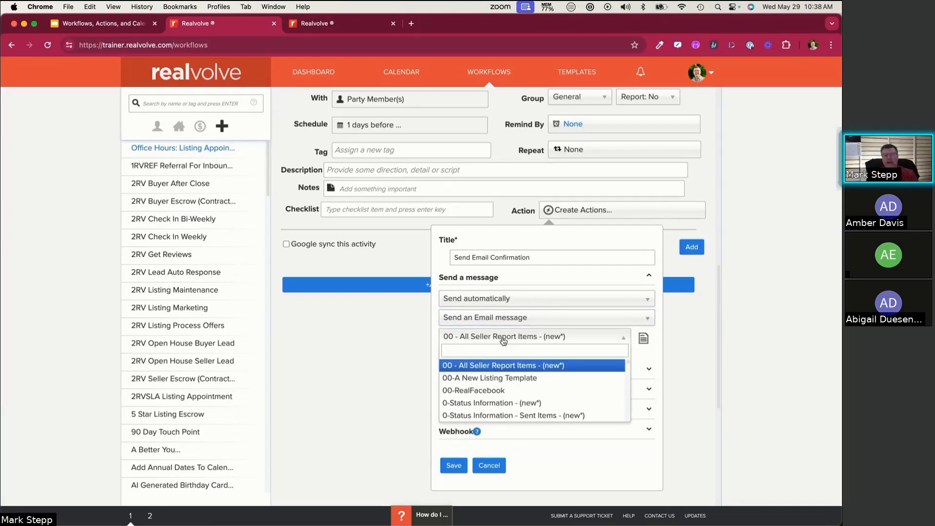
{"action": "type", "text": "confi"}
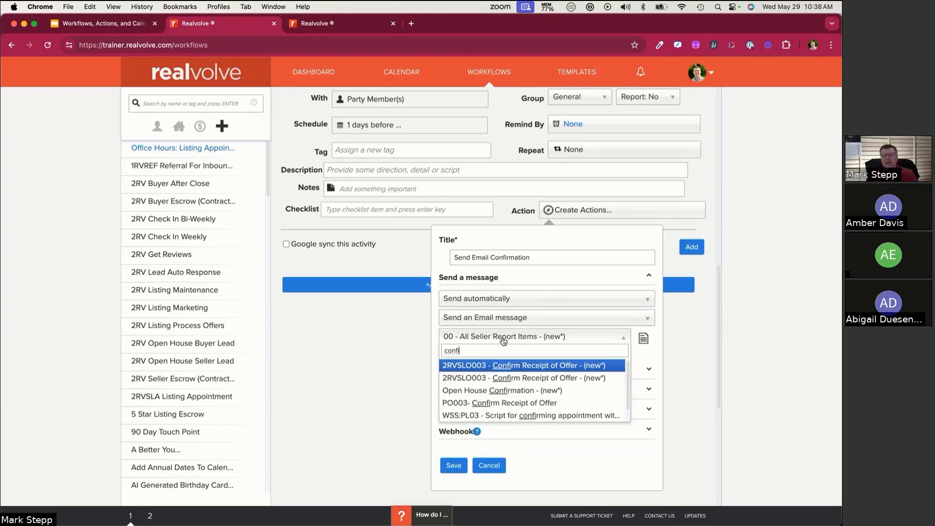
{"action": "key", "text": "BackSpace"}
{"action": "key", "text": "BackSpace"}
{"action": "key", "text": "BackSpace"}
{"action": "key", "text": "BackSpace"}
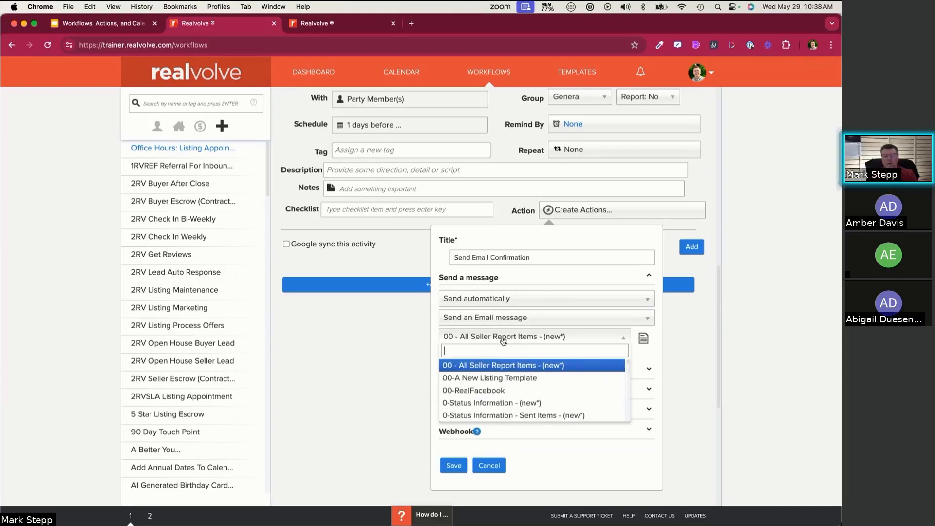
Search the message templates for "listing" and look through the matches for a suitable appointment confirmation email
{"action": "type", "text": "listing"}
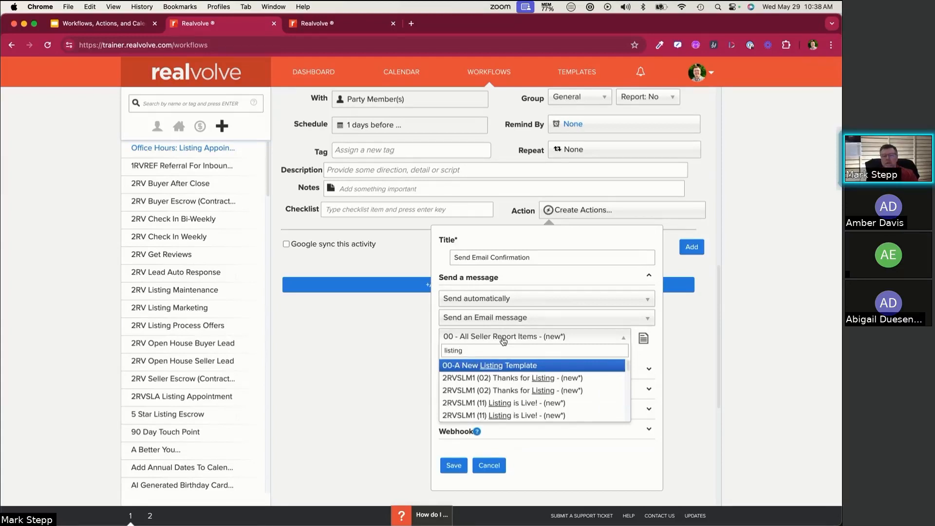
{"action": "scroll", "coordinate": [566, 393], "scroll_direction": "down", "scroll_amount": 1}
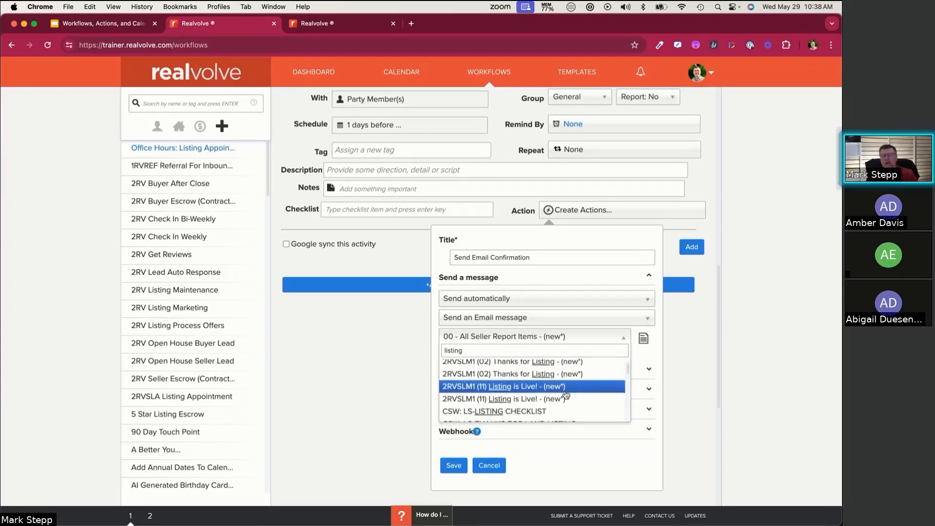
{"action": "scroll", "coordinate": [567, 395], "scroll_direction": "down", "scroll_amount": 5}
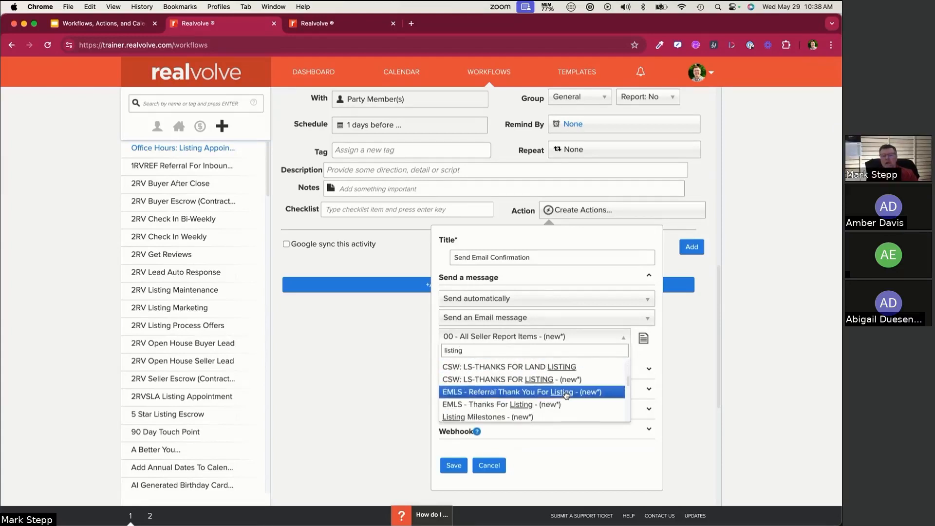
{"action": "scroll", "coordinate": [568, 396], "scroll_direction": "down", "scroll_amount": 4}
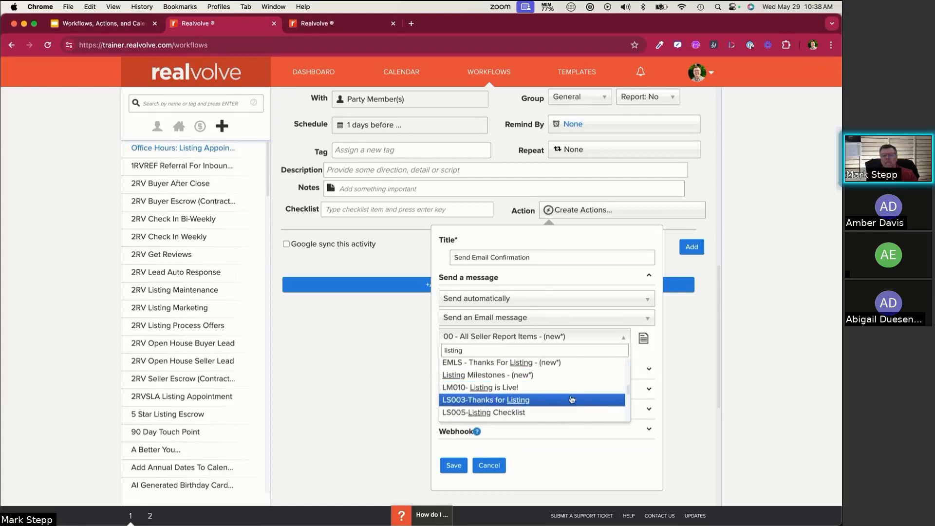
{"action": "scroll", "coordinate": [572, 399], "scroll_direction": "down", "scroll_amount": 3}
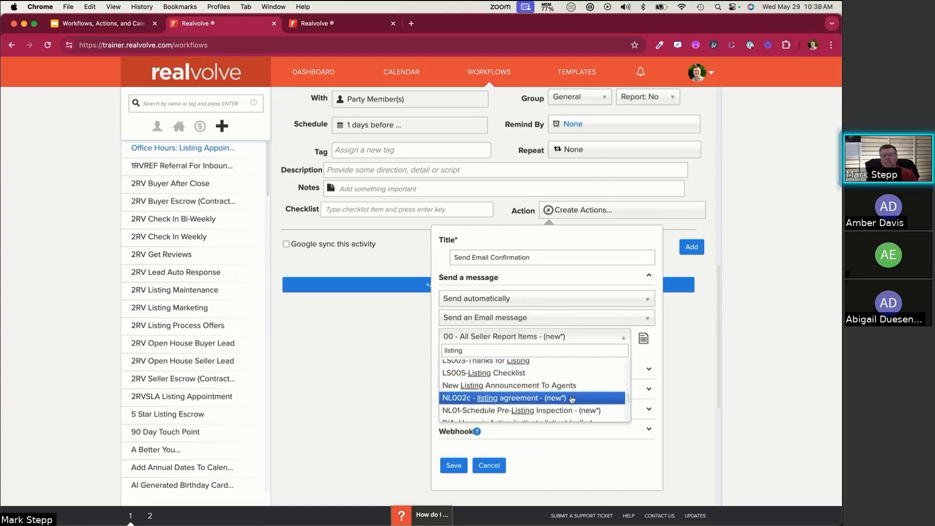
{"action": "scroll", "coordinate": [569, 402], "scroll_direction": "down", "scroll_amount": 1}
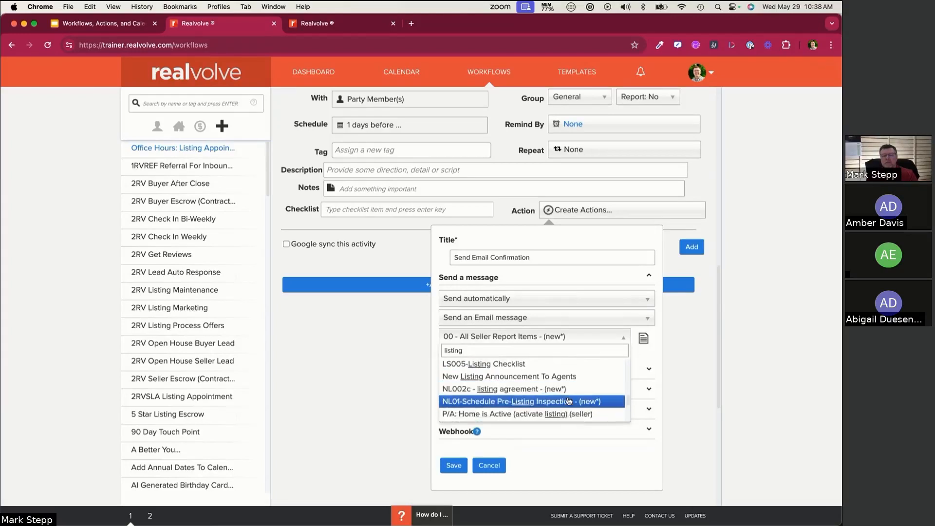
{"action": "scroll", "coordinate": [569, 402], "scroll_direction": "down", "scroll_amount": 4}
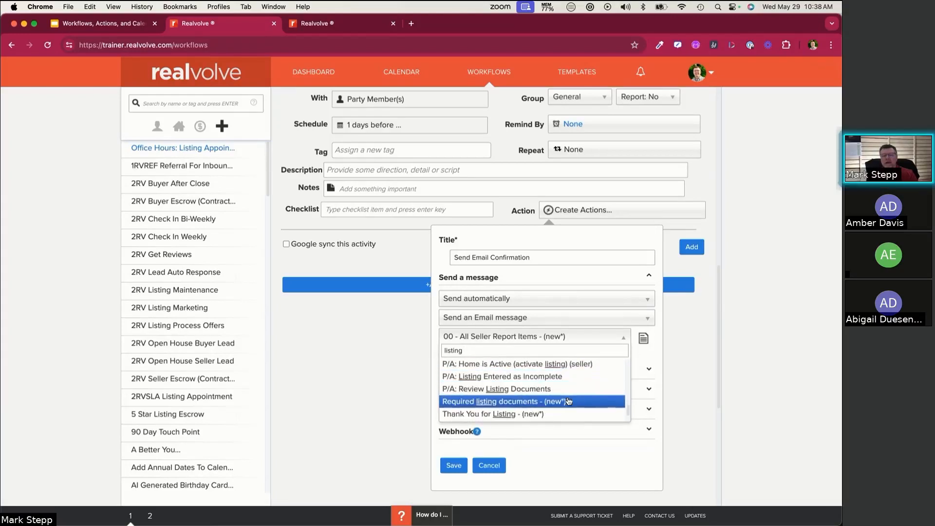
{"action": "scroll", "coordinate": [568, 401], "scroll_direction": "down", "scroll_amount": 2}
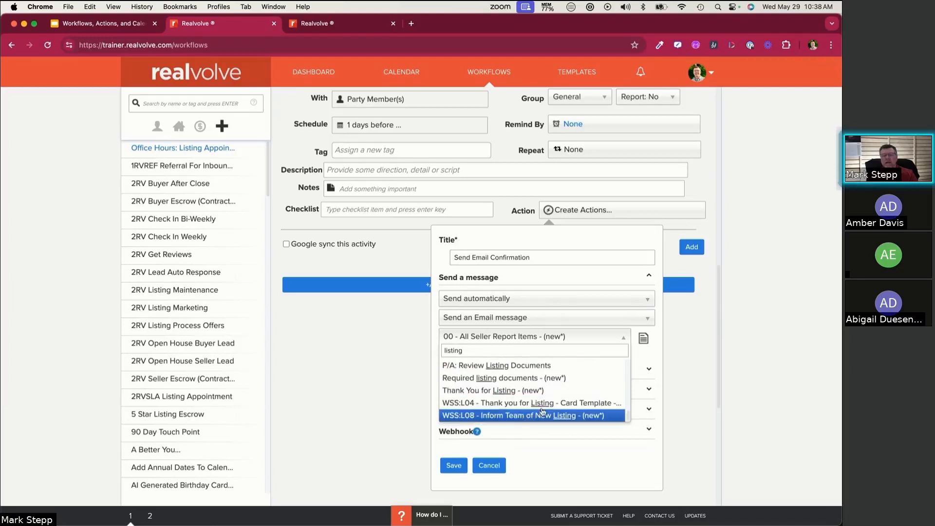
{"action": "left_click", "coordinate": [578, 339]}
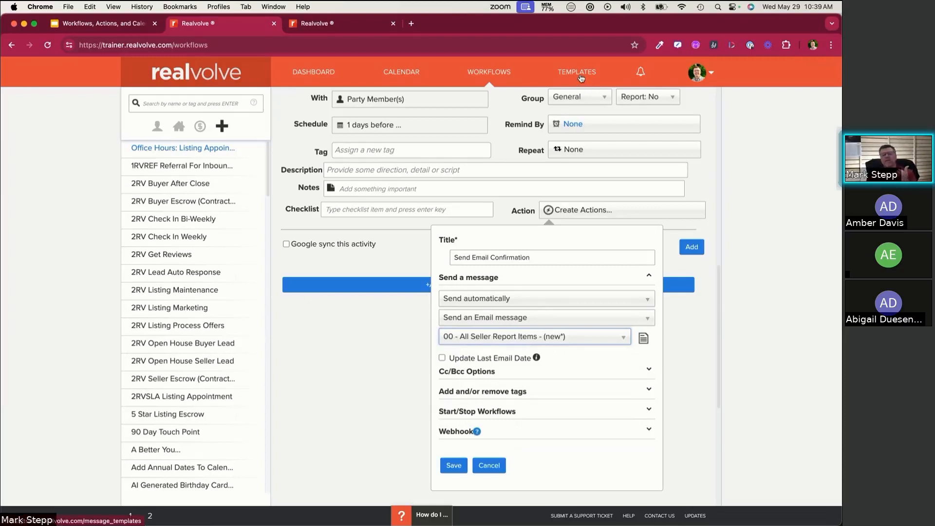
Choose "00-A New Listing Template" as the message to send and save the email action
{"action": "left_click", "coordinate": [499, 337]}
{"action": "type", "text": "listing"}
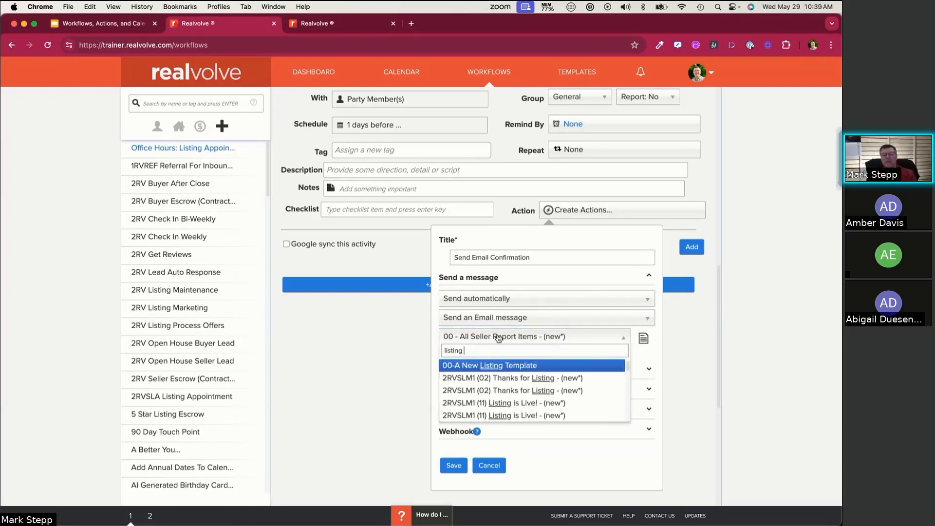
{"action": "left_click", "coordinate": [485, 369]}
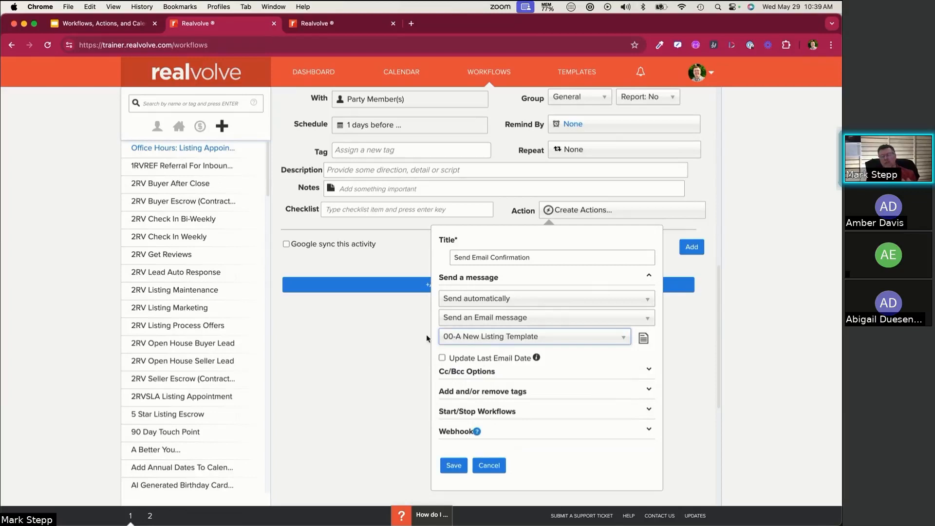
{"action": "left_click", "coordinate": [452, 466]}
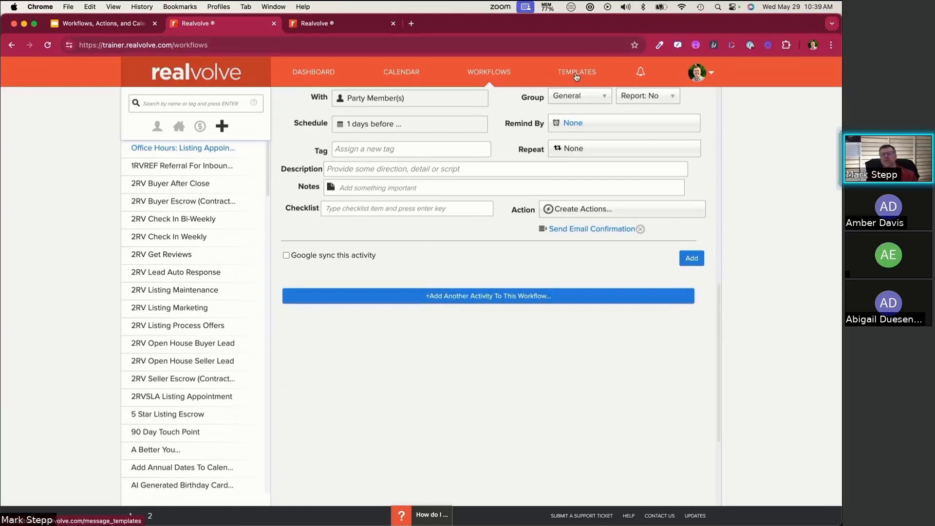
Open the Templates page in a new browser tab and switch to it, keeping the unsaved activity open
{"action": "scroll", "coordinate": [602, 233], "scroll_direction": "up", "scroll_amount": 3}
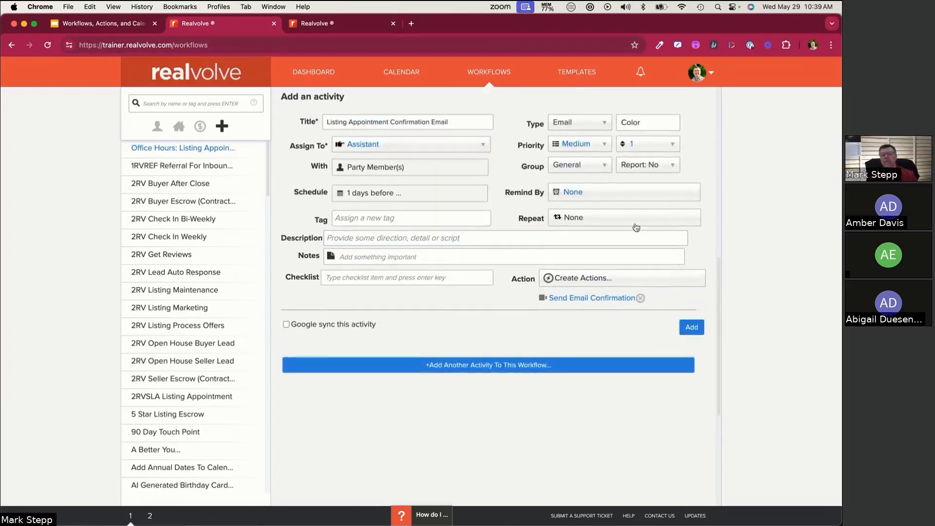
{"action": "right_click", "coordinate": [585, 75]}
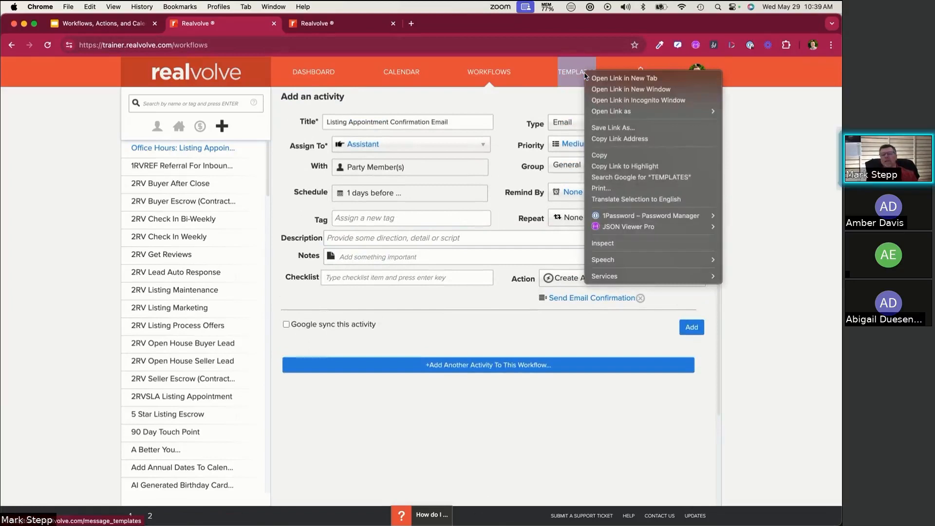
{"action": "left_click", "coordinate": [611, 78]}
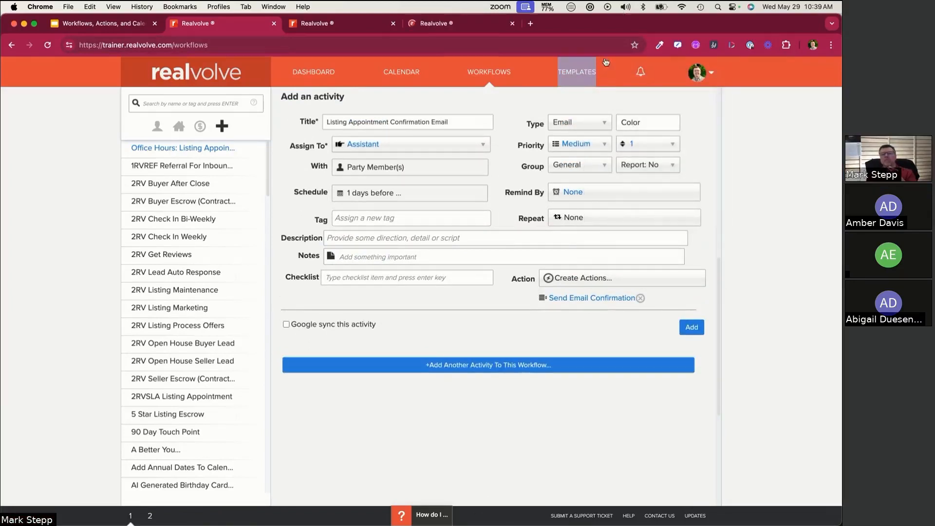
{"action": "right_click", "coordinate": [588, 74]}
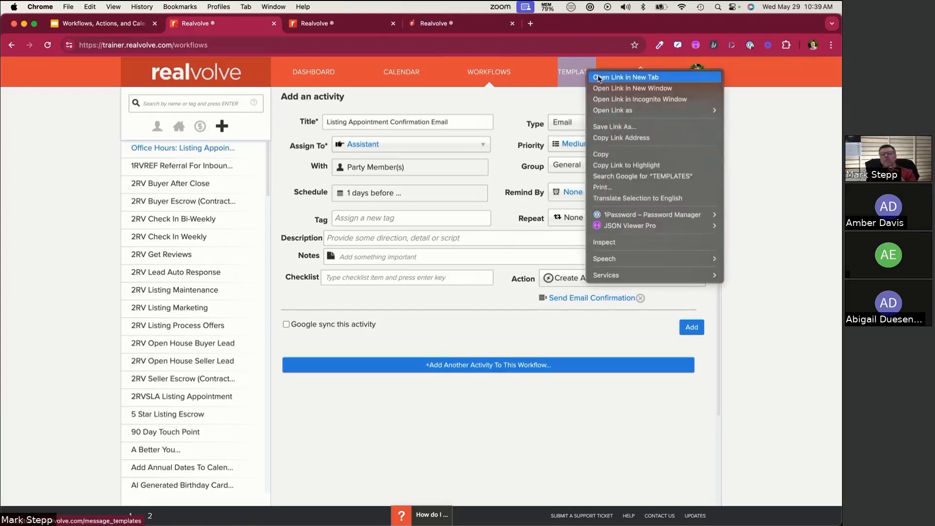
{"action": "left_click", "coordinate": [598, 78]}
{"action": "left_click", "coordinate": [582, 24]}
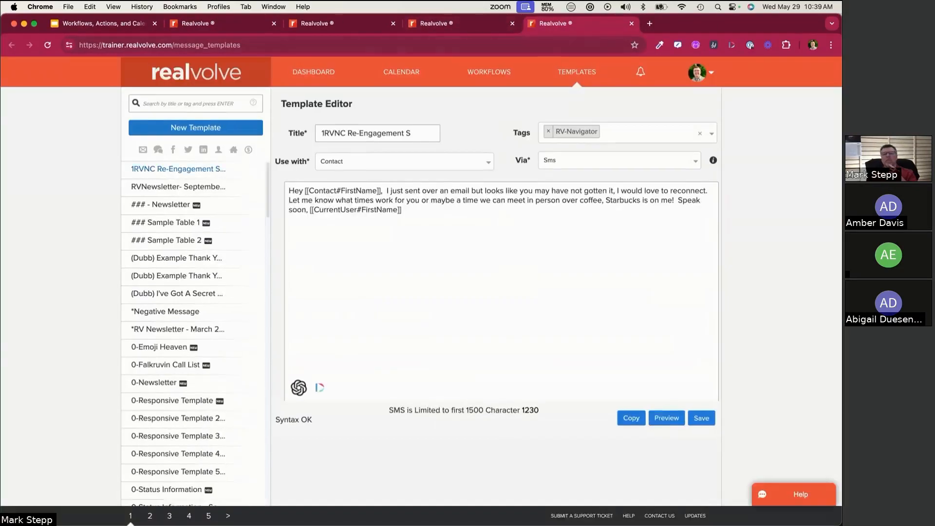
Close the extra Templates browser tab and continue in the remaining Templates tab
{"action": "left_click", "coordinate": [341, 24]}
{"action": "left_click", "coordinate": [414, 23]}
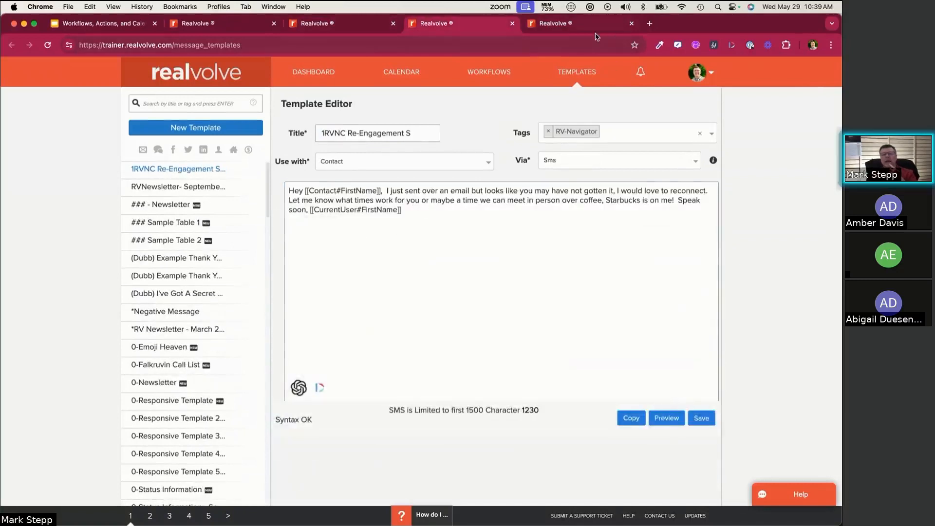
{"action": "left_click", "coordinate": [632, 23]}
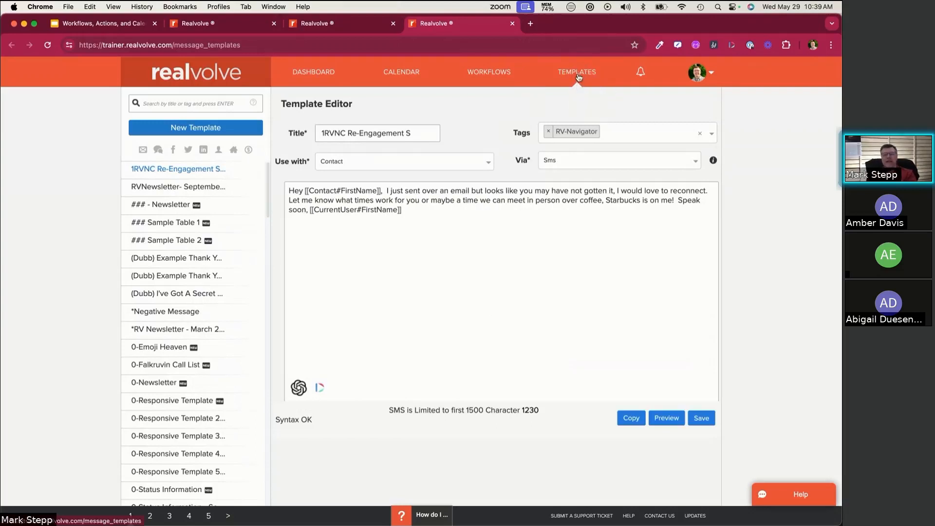
Author a new message template titled "Confirm Listing Appointment"
{"action": "left_click", "coordinate": [207, 134]}
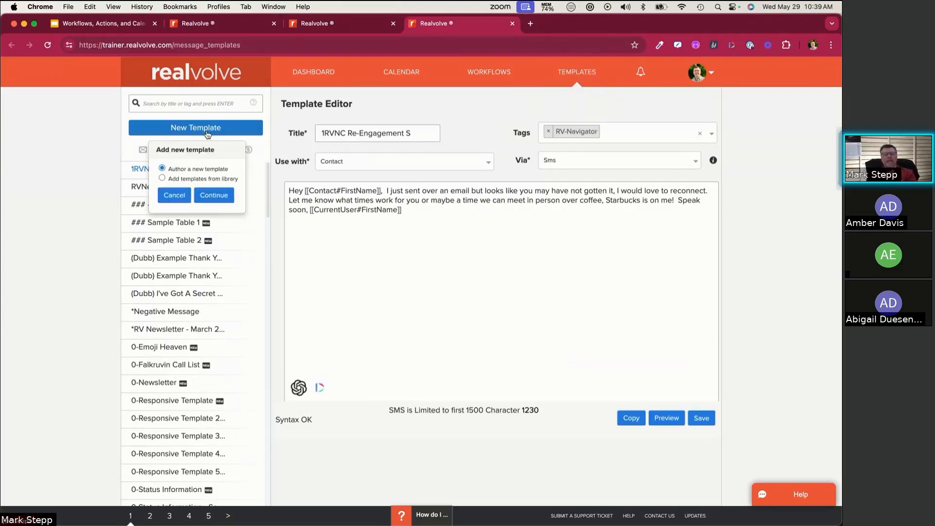
{"action": "left_click", "coordinate": [212, 195]}
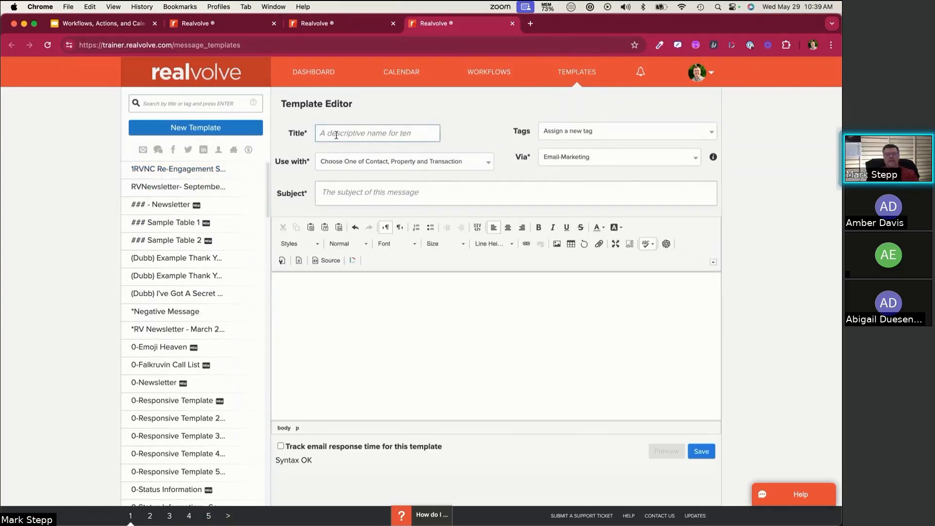
{"action": "type", "text": "Confirm"}
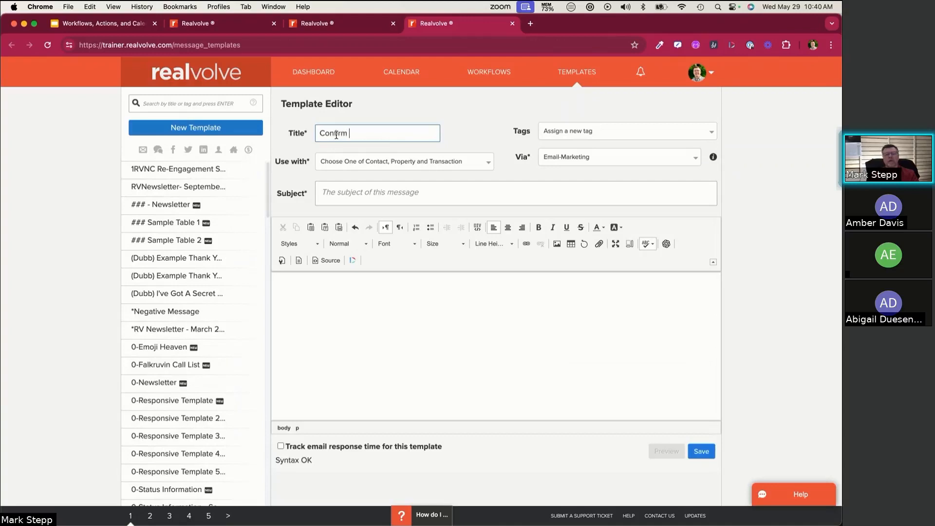
{"action": "type", "text": " Listing App"}
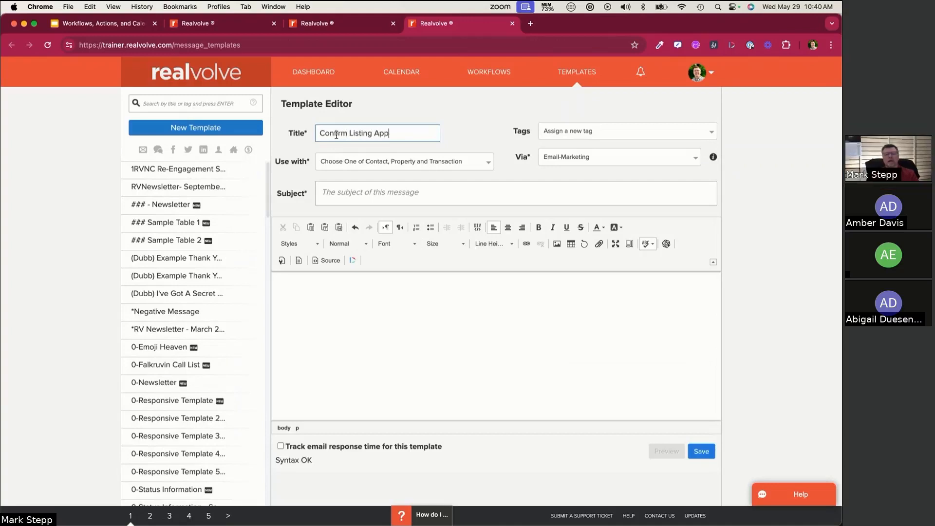
{"action": "type", "text": "ointment"}
{"action": "key", "text": "Tab"}
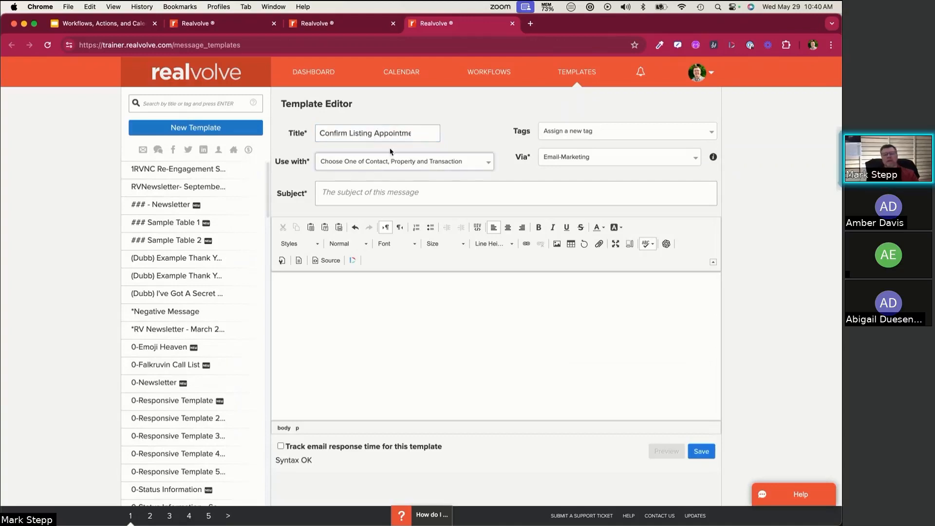
Set the template for use with Property and enter the subject "Confirmation of Listing Apopintment"
{"action": "left_click", "coordinate": [346, 162]}
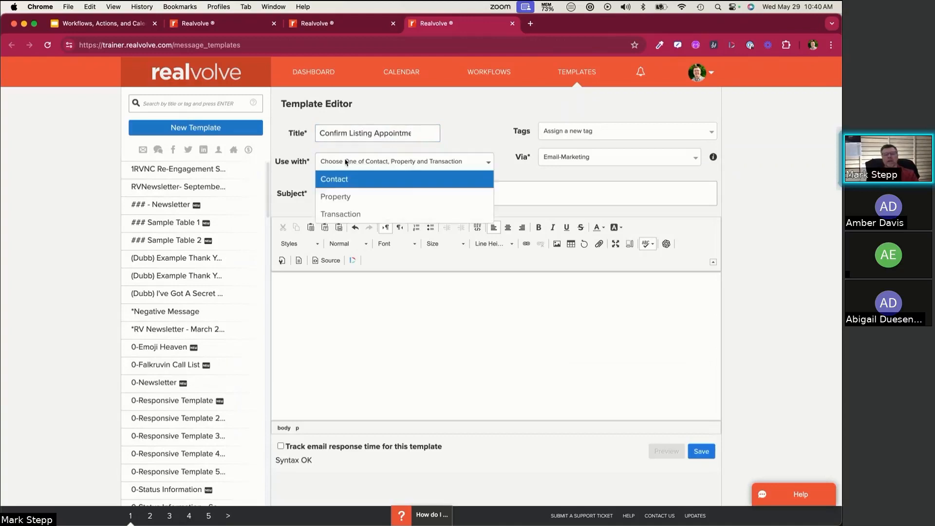
{"action": "left_click", "coordinate": [336, 195]}
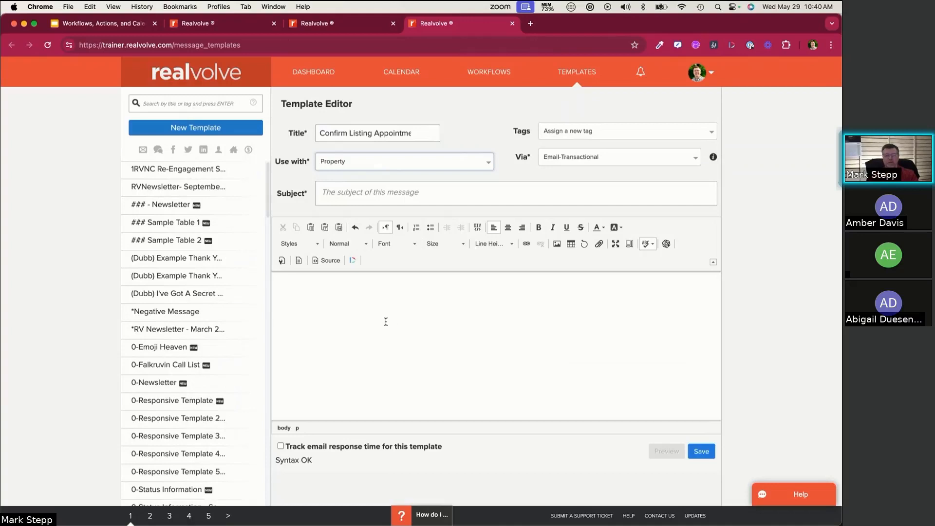
{"action": "left_click", "coordinate": [337, 195]}
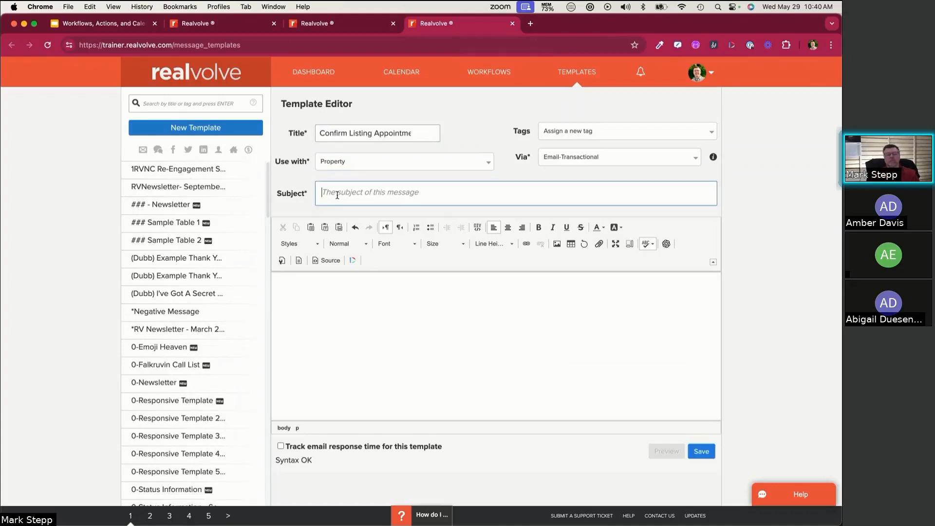
{"action": "type", "text": "Confirma"}
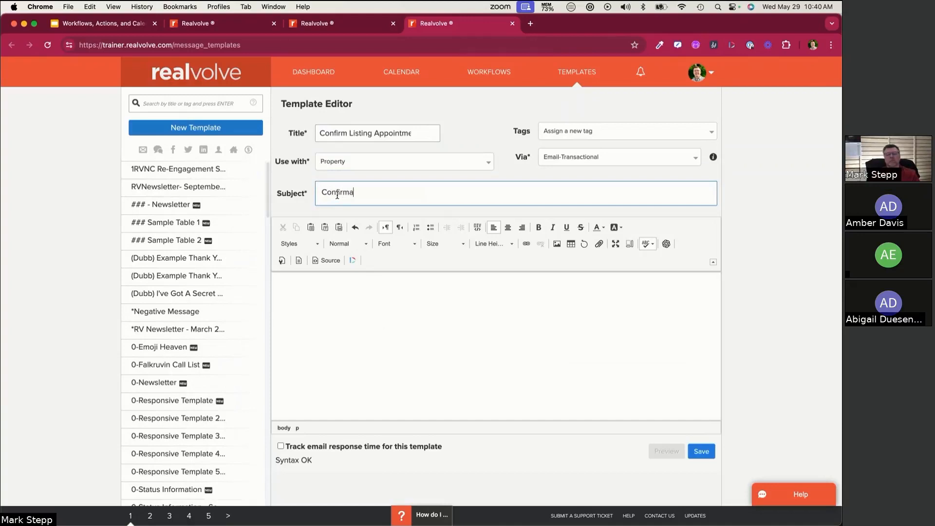
{"action": "type", "text": "tion "}
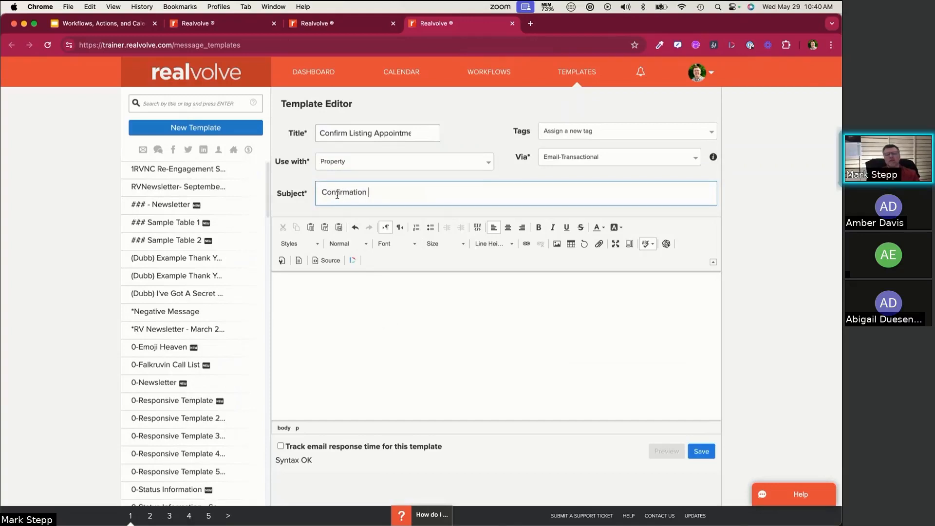
{"action": "type", "text": "of Listing Appopintment"}
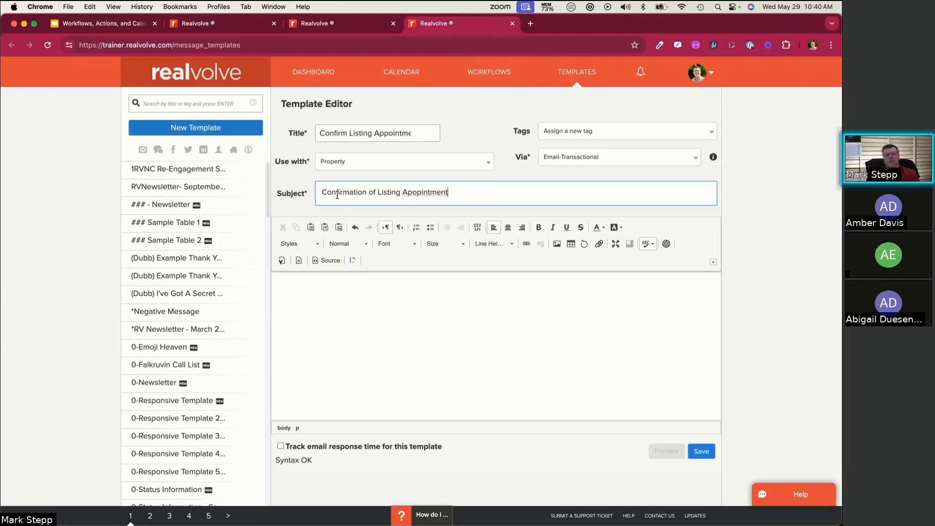
Begin the message body with the salutation "Dear [[Greeting]]", using the Greeting merge field
{"action": "left_click", "coordinate": [310, 303]}
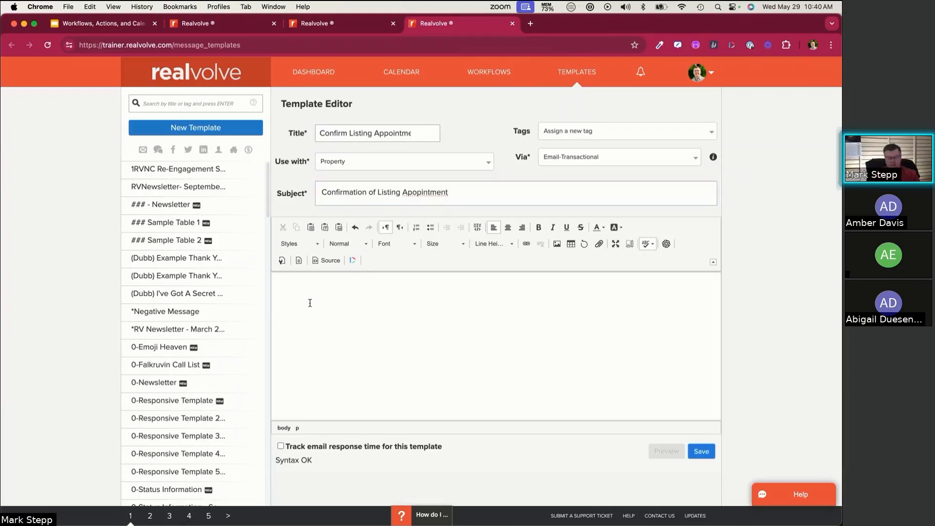
{"action": "type", "text": "Dear"}
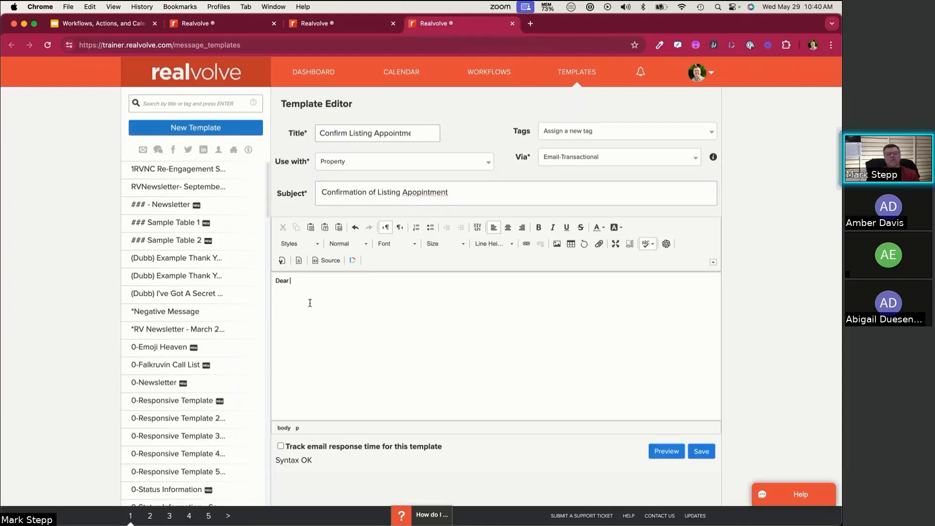
{"action": "type", "text": " [[s"}
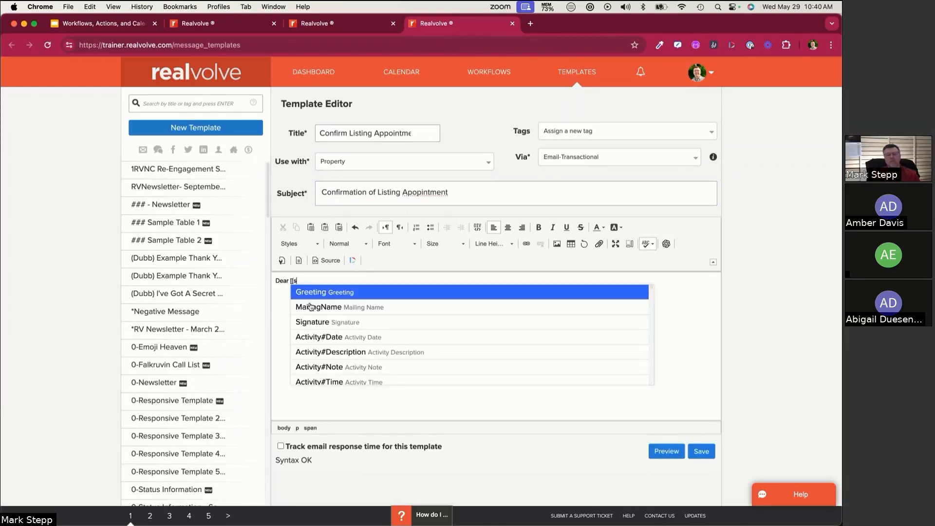
{"action": "type", "text": "e"}
{"action": "type", "text": "ller"}
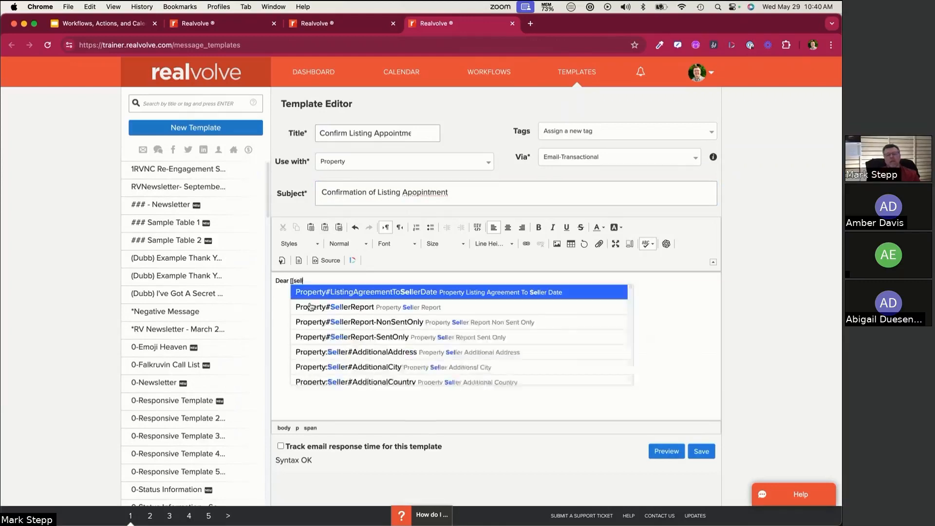
{"action": "key", "text": "BackSpace"}
{"action": "key", "text": "BackSpace"}
{"action": "key", "text": "BackSpace"}
{"action": "key", "text": "BackSpace"}
{"action": "key", "text": "BackSpace"}
{"action": "key", "text": "BackSpace"}
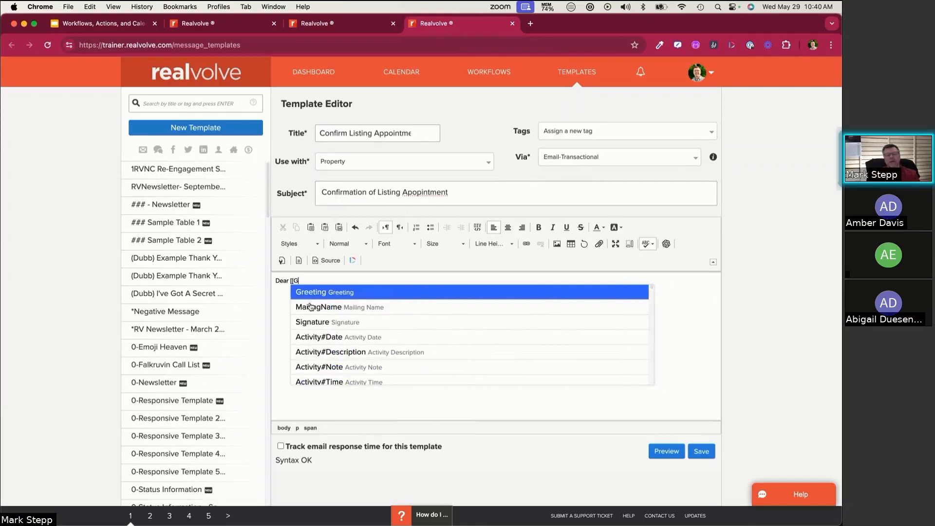
{"action": "type", "text": "G"}
{"action": "key", "text": "Return"}
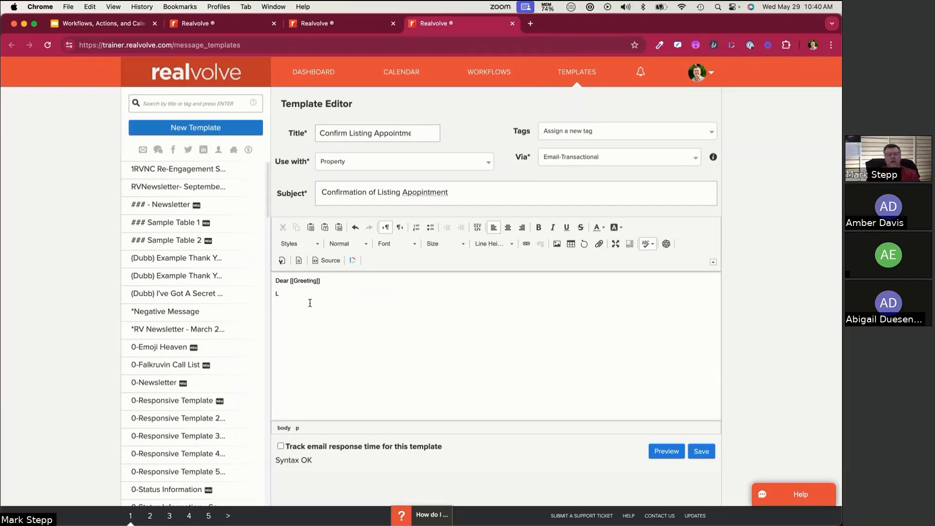
Add the line "Listing Appointment Reminder:" and insert the Property#ListingAppointmentDate merge field below it
{"action": "type", "text": "Listing A"}
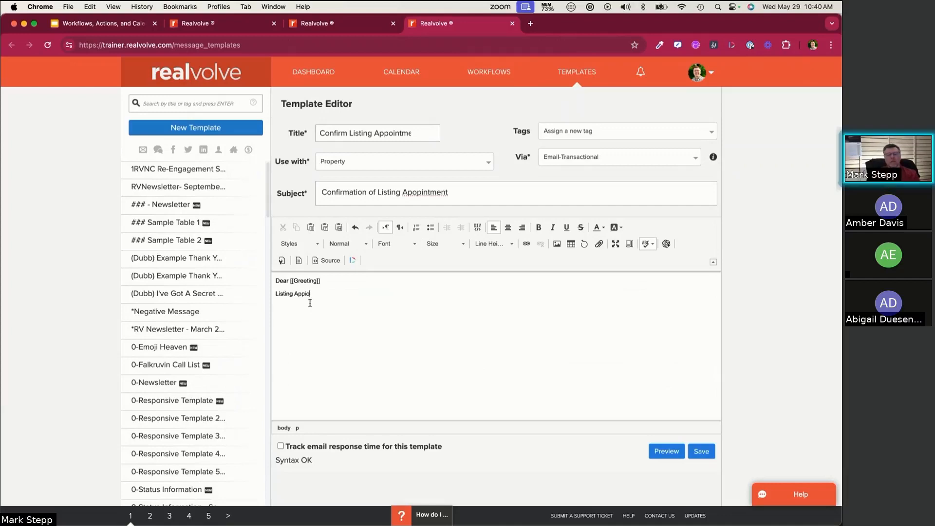
{"action": "type", "text": "ppointment Reminder:"}
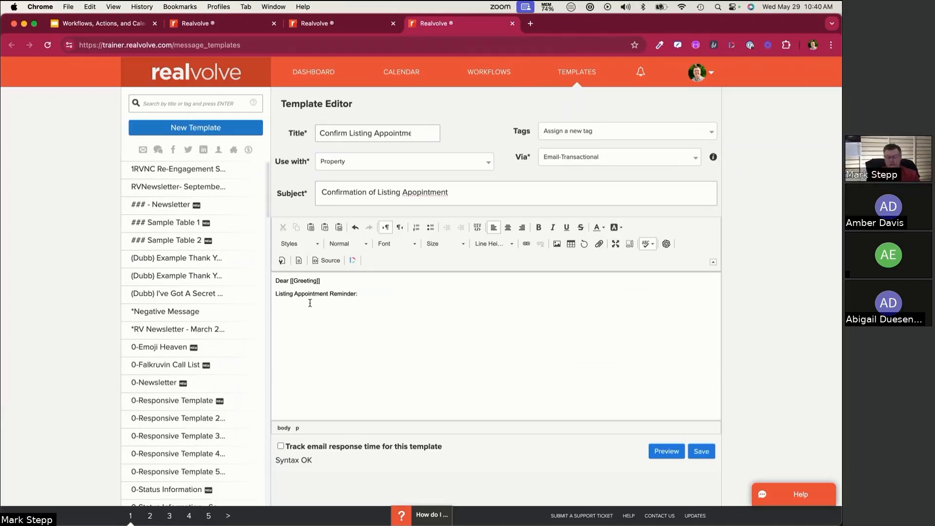
{"action": "type", "text": "[[lis"}
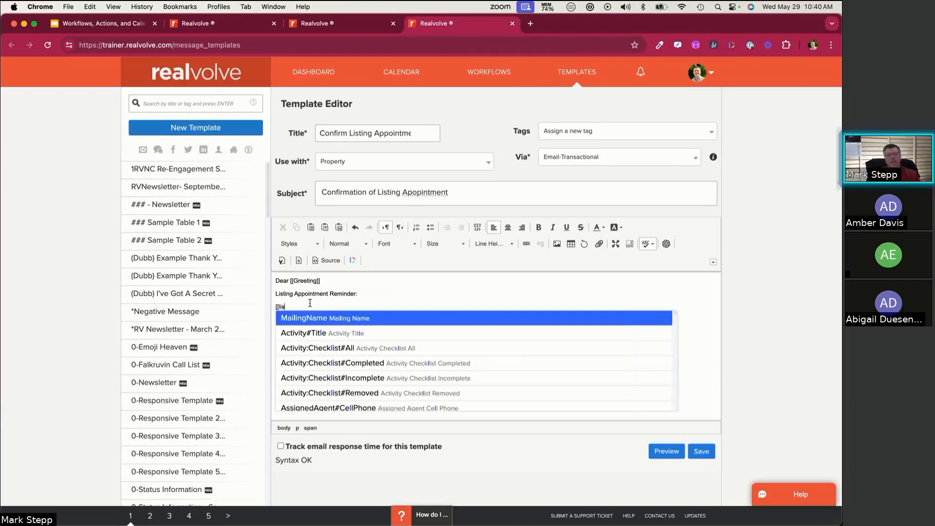
{"action": "type", "text": "tingappi"}
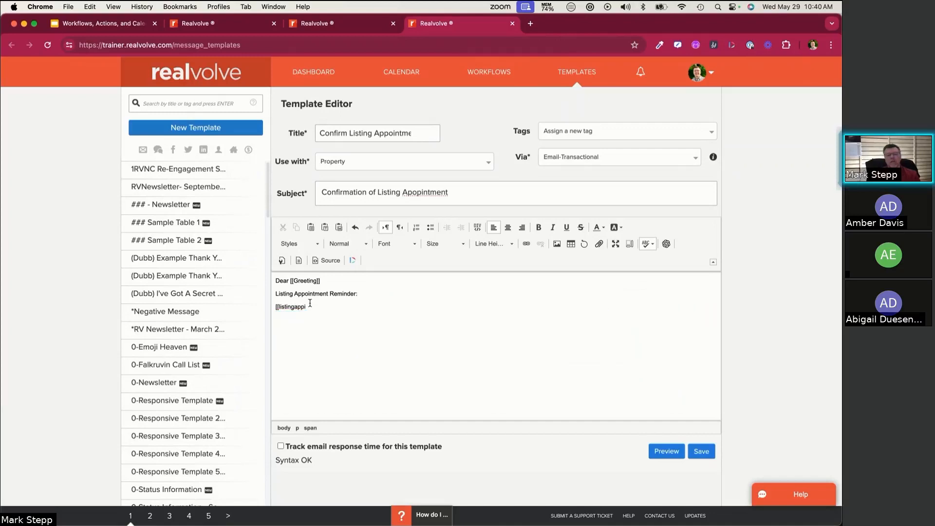
{"action": "key", "text": "BackSpace"}
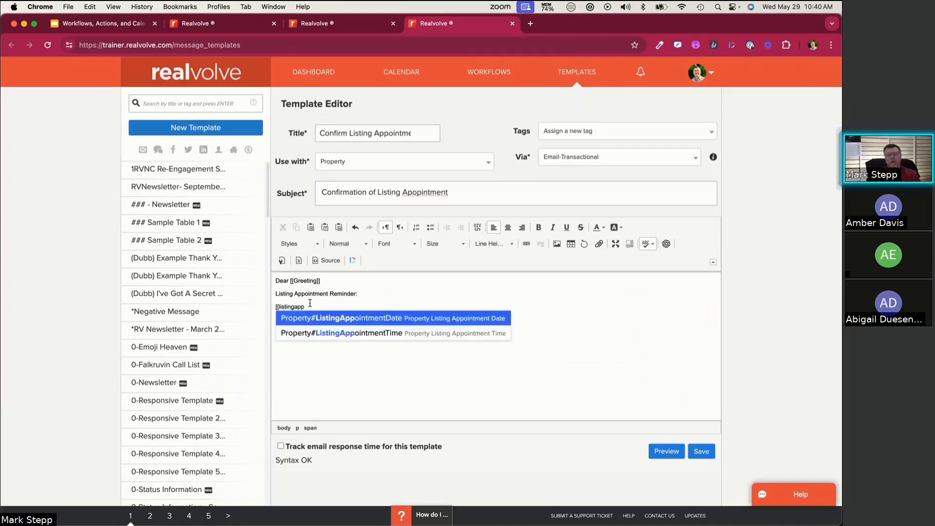
{"action": "left_click", "coordinate": [342, 319]}
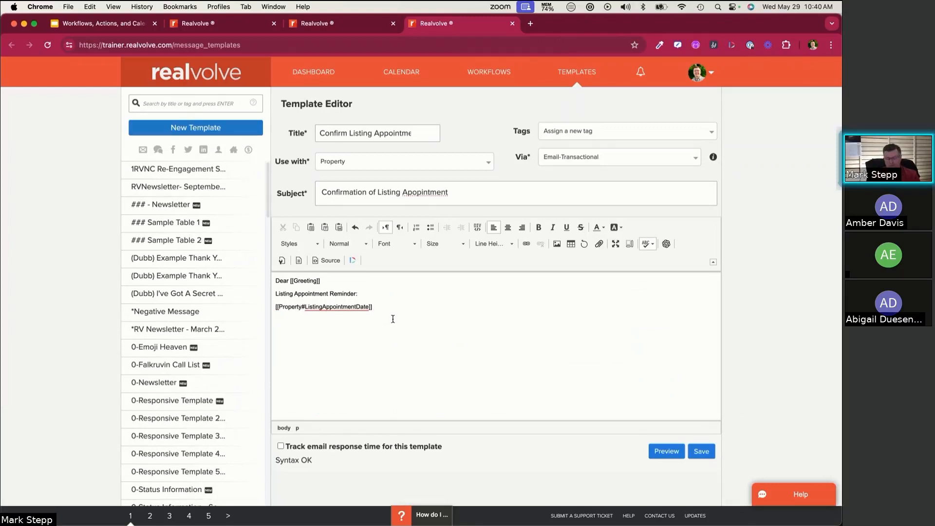
Add a slash after the appointment date field, followed by the Property#ListingAppointmentTime merge field
{"action": "type", "text": "/"}
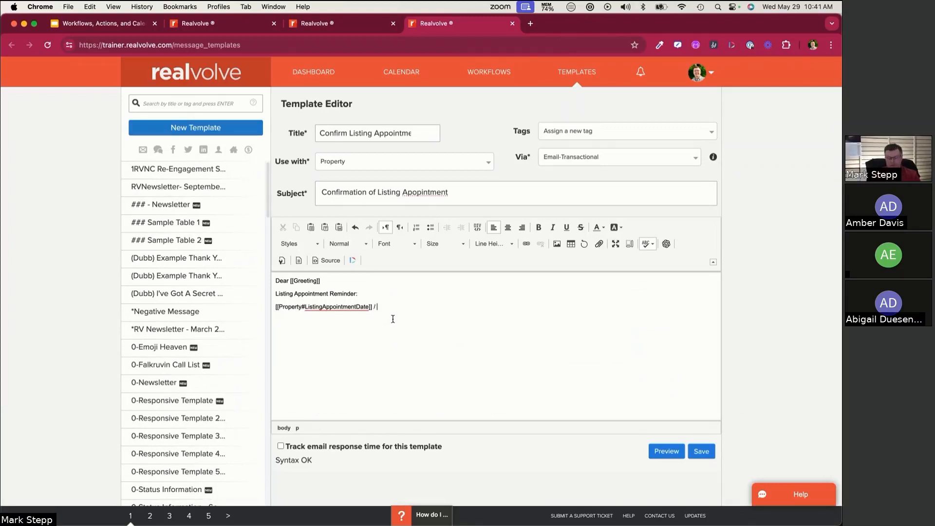
{"action": "type", "text": " [["}
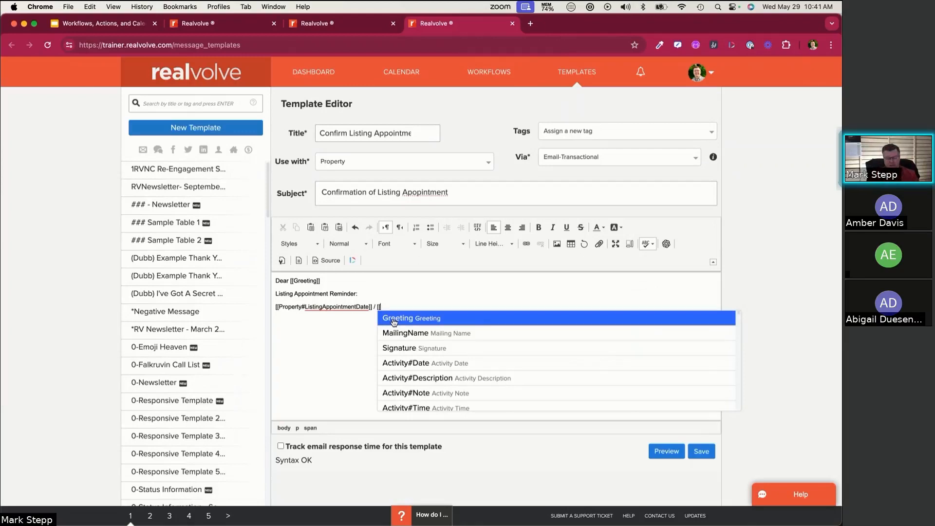
{"action": "type", "text": "listing"}
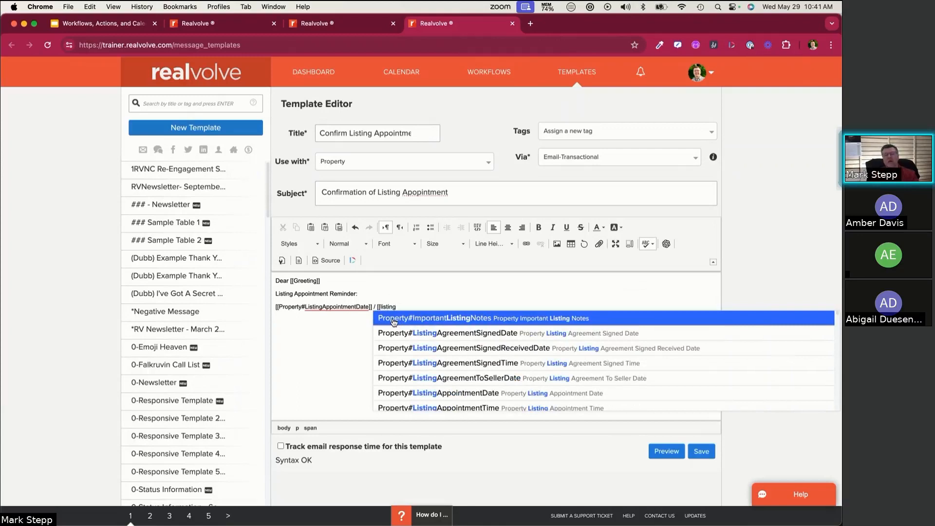
{"action": "type", "text": "ap"}
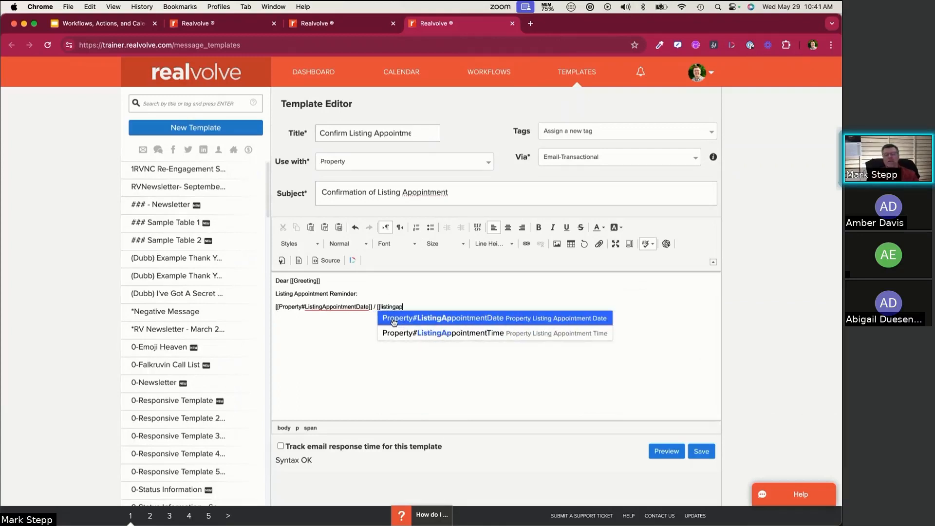
{"action": "left_click", "coordinate": [409, 335]}
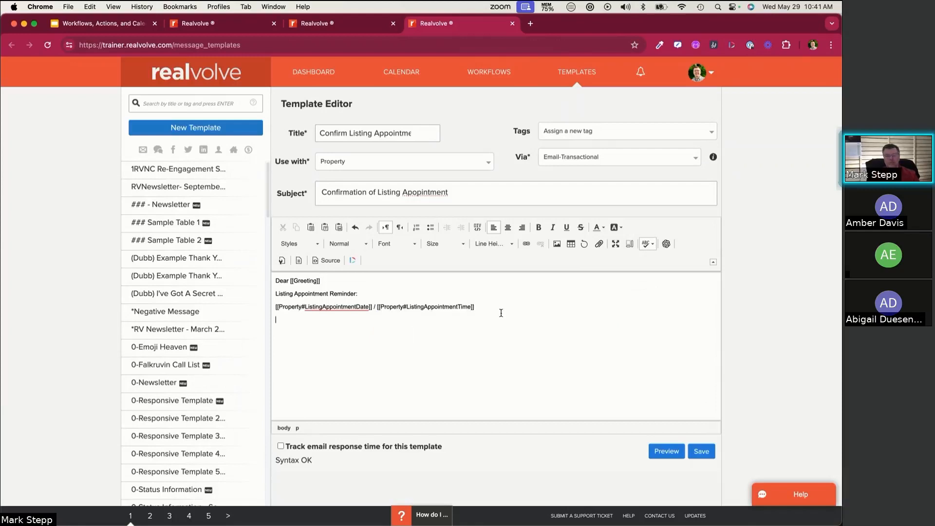
Finish the body with "please let us know if you are unable to attend" and the [[Signature]] field, and save the template
{"action": "type", "text": "please l"}
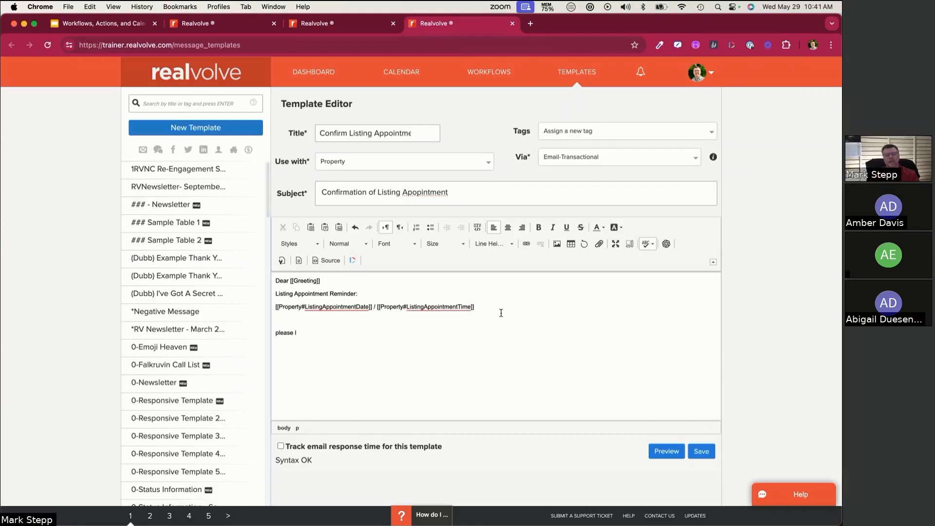
{"action": "type", "text": "et us know if you are u"}
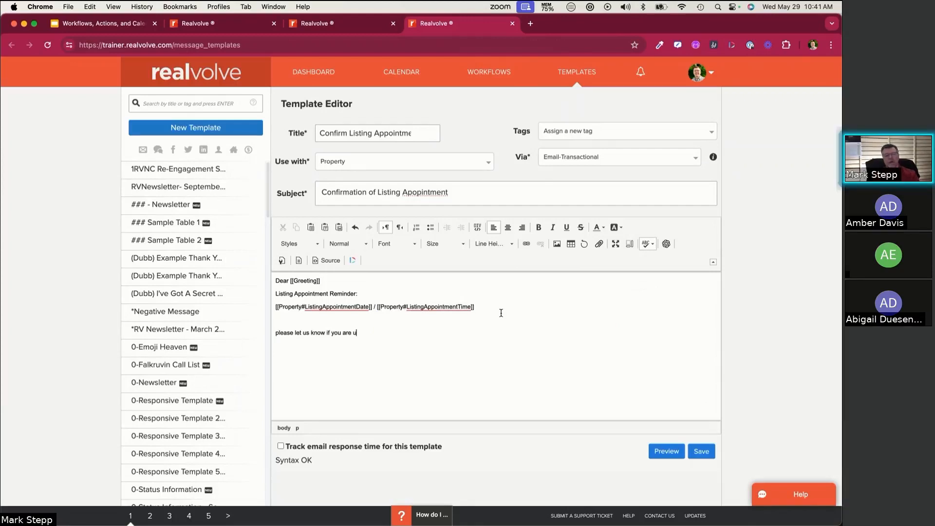
{"action": "type", "text": "nable to attend "}
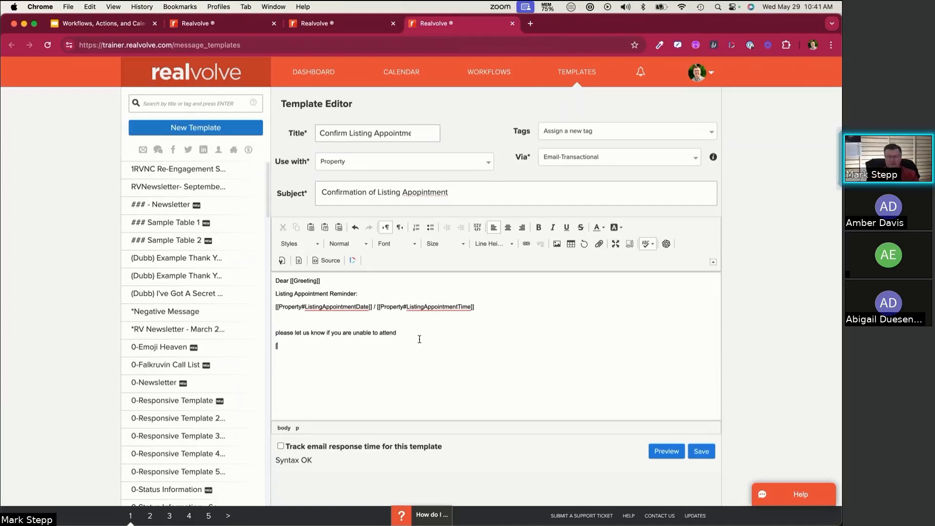
{"action": "type", "text": "[[sig"}
{"action": "key", "text": "Return"}
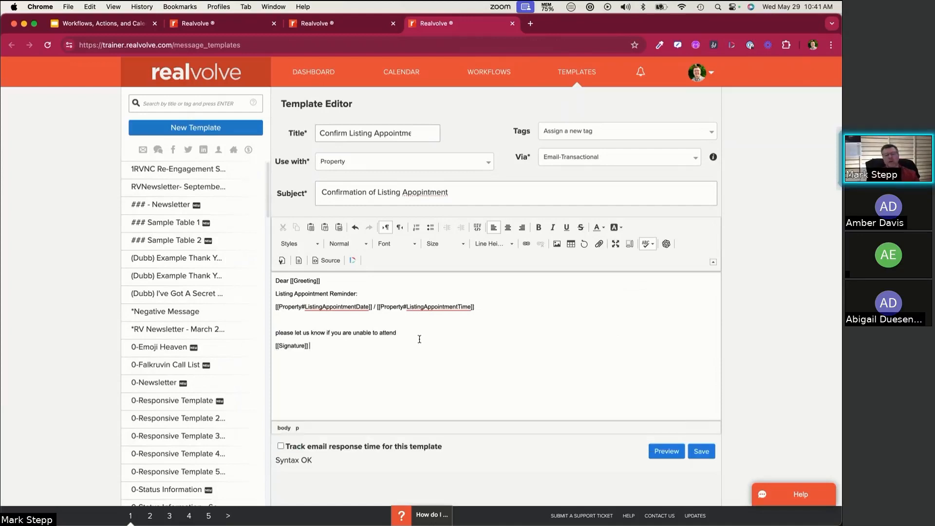
{"action": "left_click", "coordinate": [700, 453]}
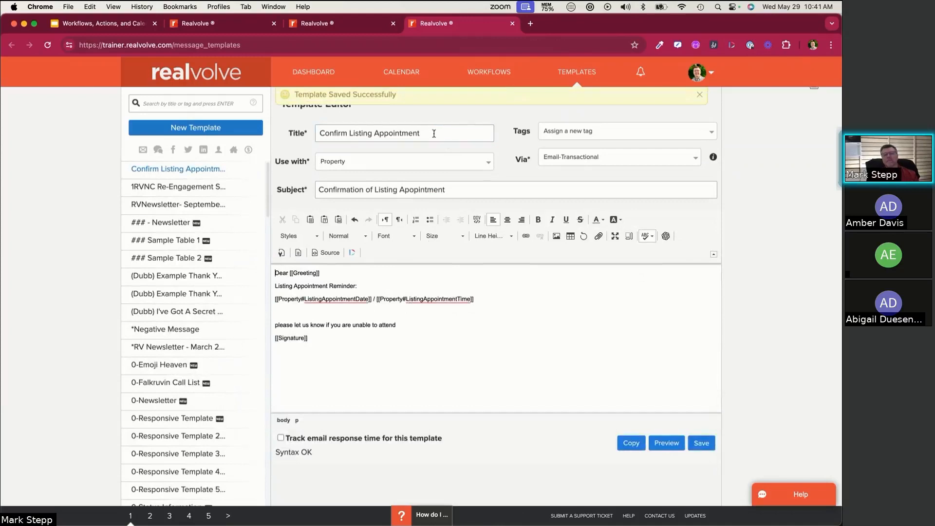
Set the Send Email Confirmation action to use the "Confirm Listing Appointment" template, and save the action
{"action": "left_click_drag", "start_coordinate": [432, 133], "coordinate": [251, 132]}
{"action": "key", "text": "super+c"}
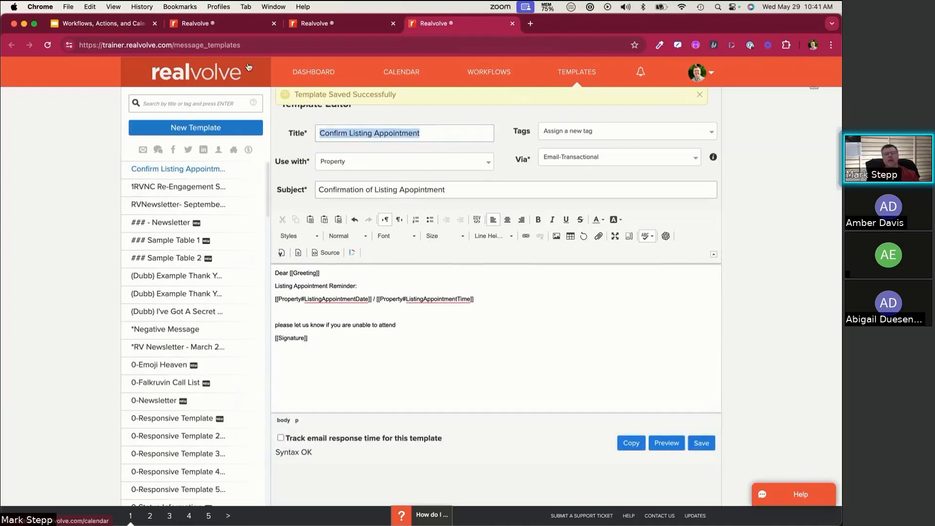
{"action": "left_click", "coordinate": [222, 24]}
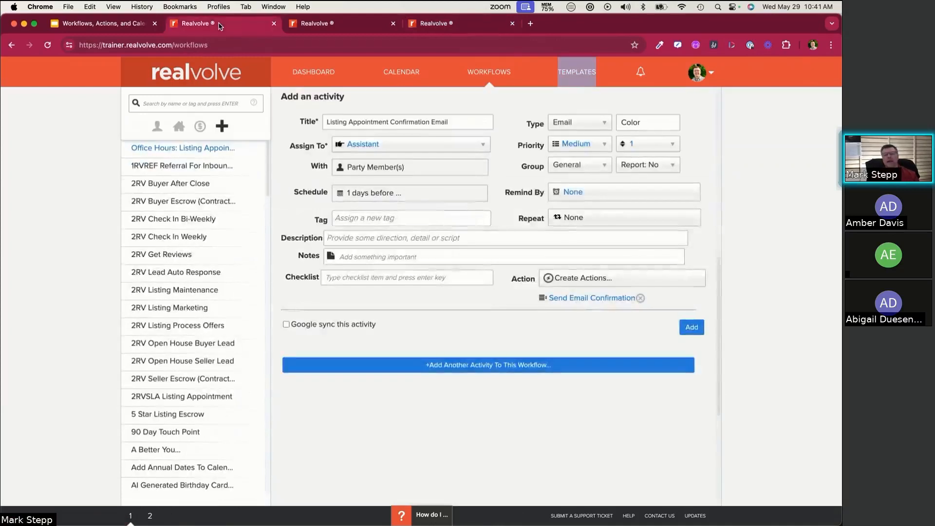
{"action": "left_click", "coordinate": [597, 302]}
{"action": "scroll", "coordinate": [560, 341], "scroll_direction": "down", "scroll_amount": 3}
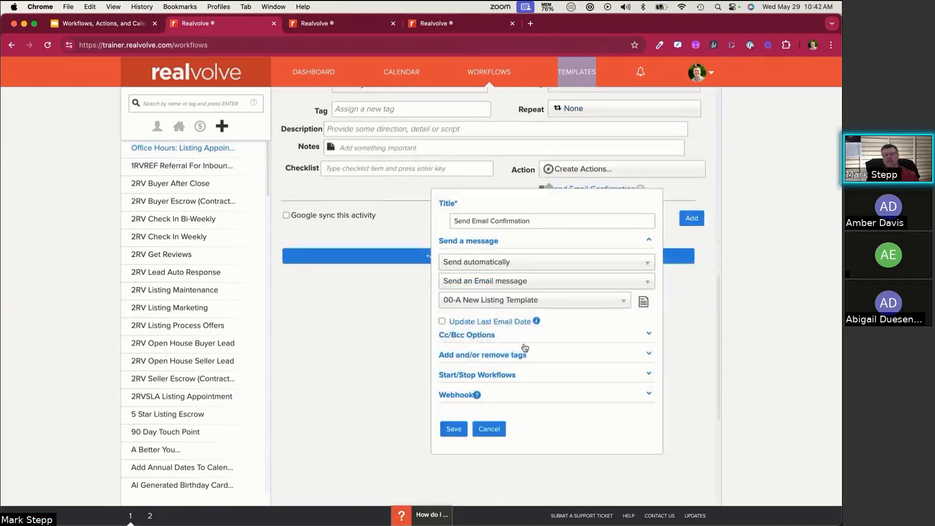
{"action": "left_click", "coordinate": [524, 286]}
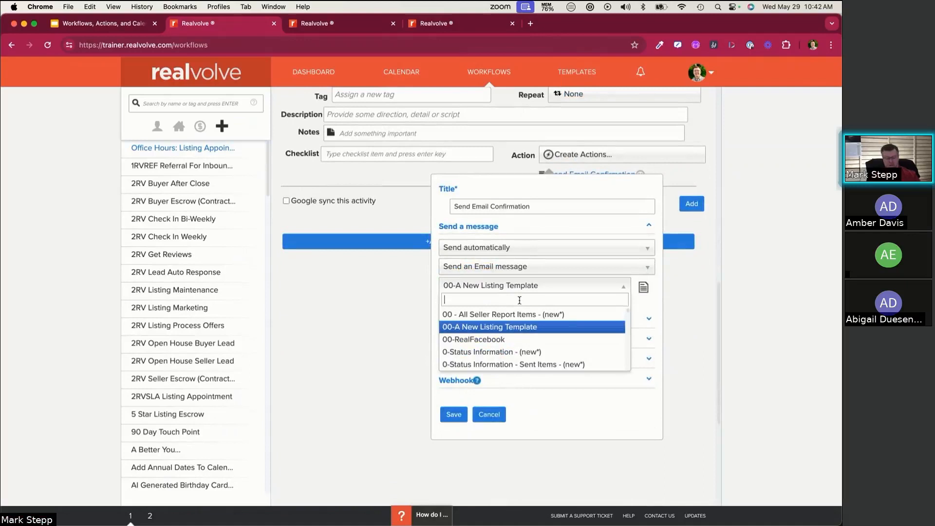
{"action": "key", "text": "super+v"}
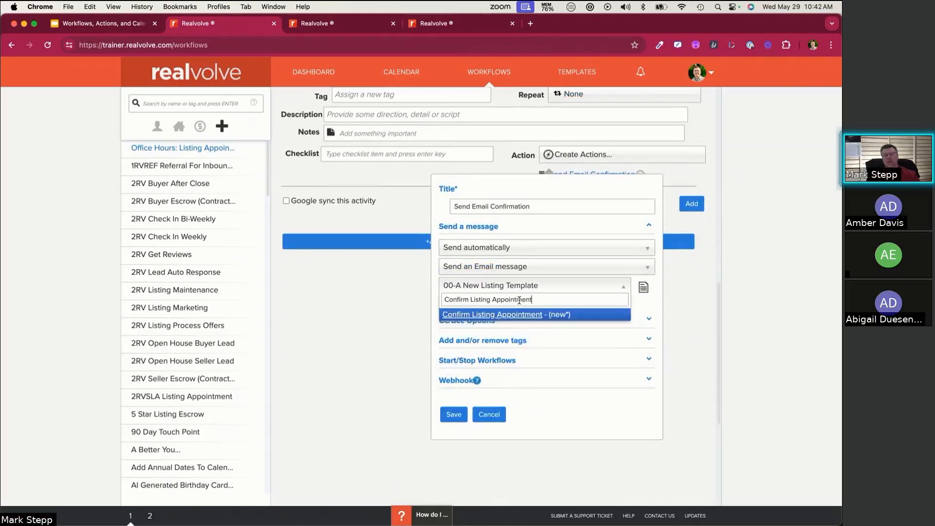
{"action": "left_click", "coordinate": [499, 316]}
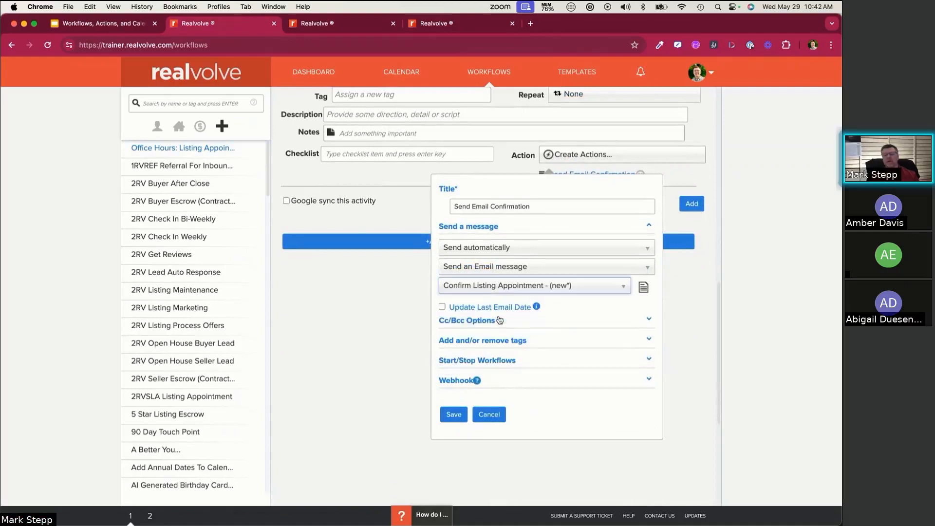
{"action": "left_click", "coordinate": [454, 416]}
Add the Listing Appointment Confirmation Email activity to the workflow
{"action": "scroll", "coordinate": [604, 336], "scroll_direction": "up", "scroll_amount": 5}
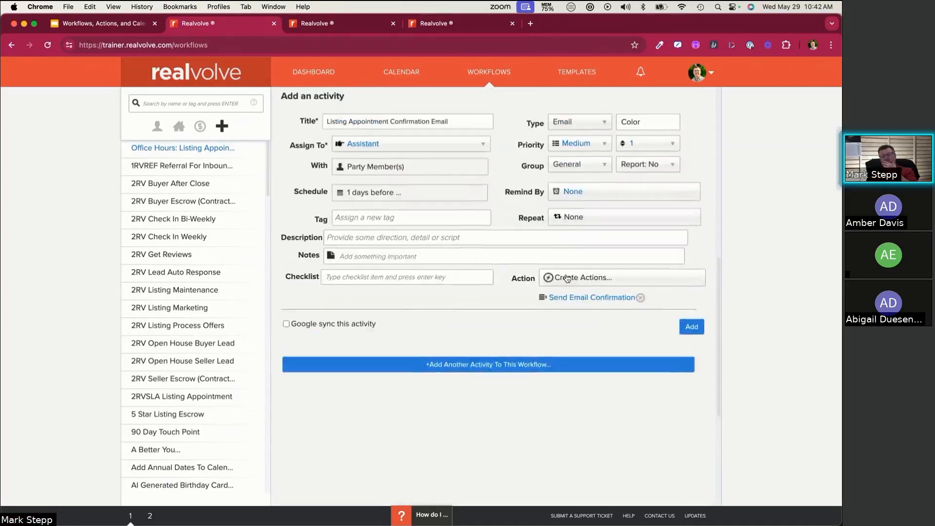
{"action": "scroll", "coordinate": [568, 279], "scroll_direction": "up", "scroll_amount": 2}
{"action": "left_click", "coordinate": [693, 386]}
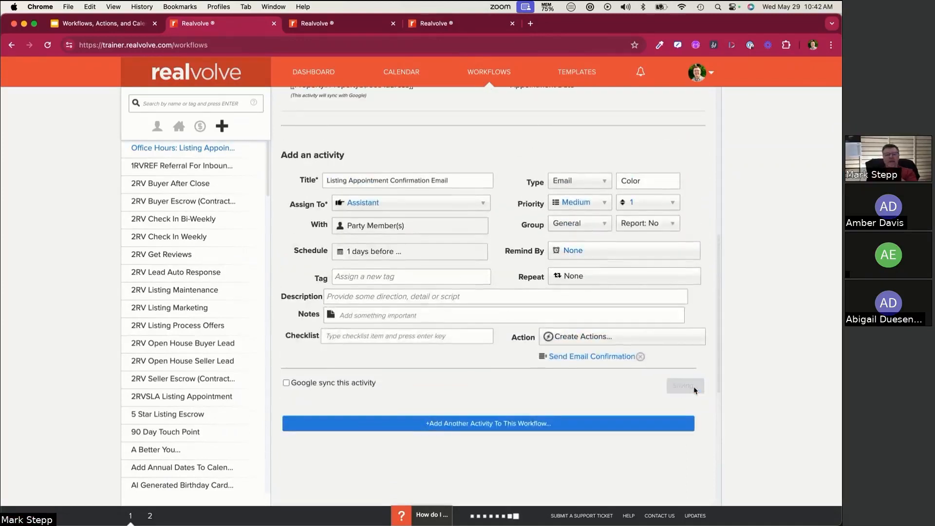
{"action": "scroll", "coordinate": [489, 337], "scroll_direction": "up", "scroll_amount": 5}
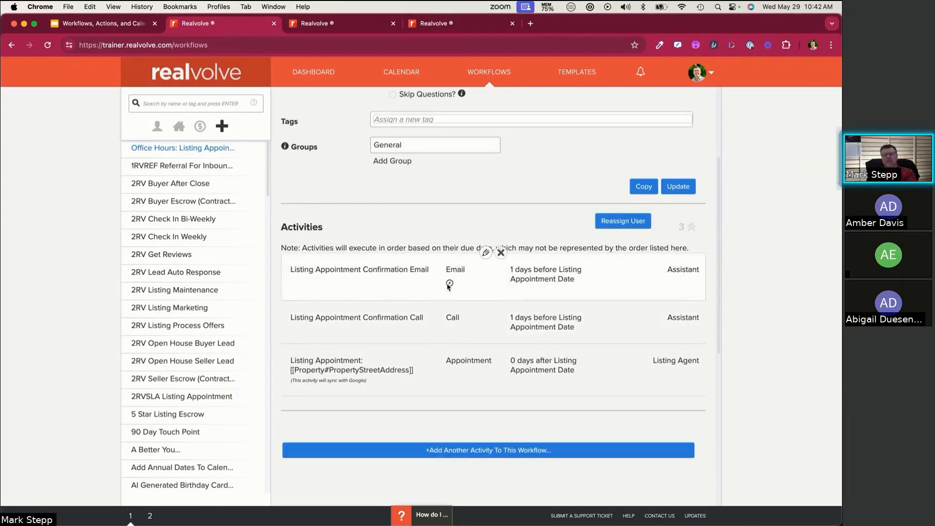
{"action": "mouse_move", "coordinate": [449, 285]}
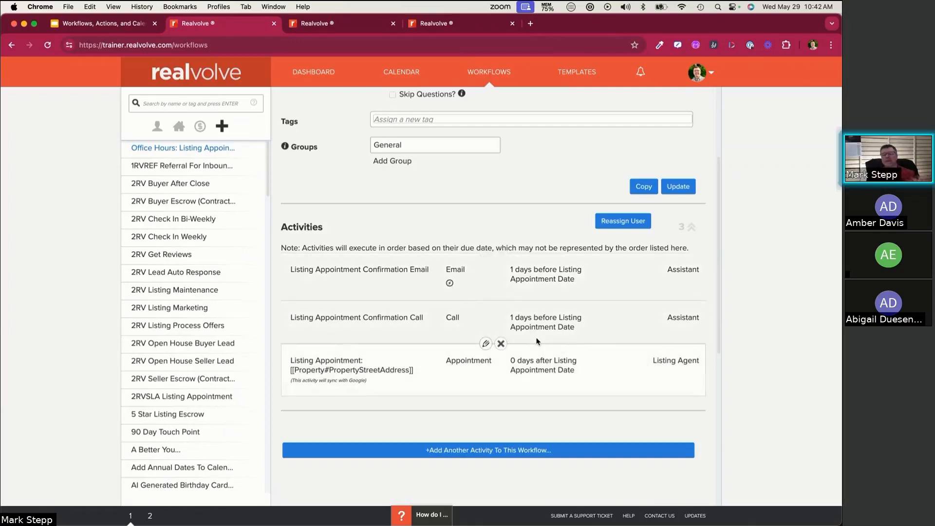
Start another activity in the workflow and title it "Listing Appointment Call Back"
{"action": "scroll", "coordinate": [535, 341], "scroll_direction": "down", "scroll_amount": 3}
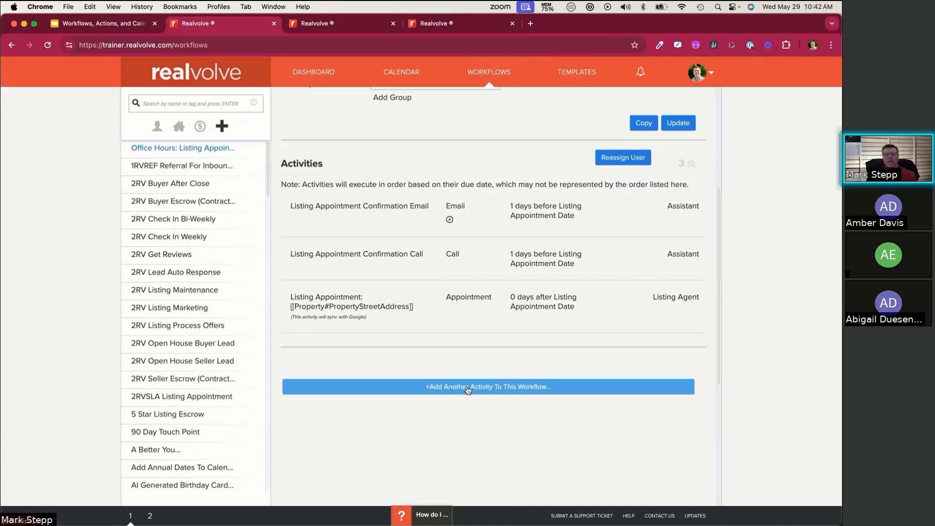
{"action": "left_click", "coordinate": [468, 388]}
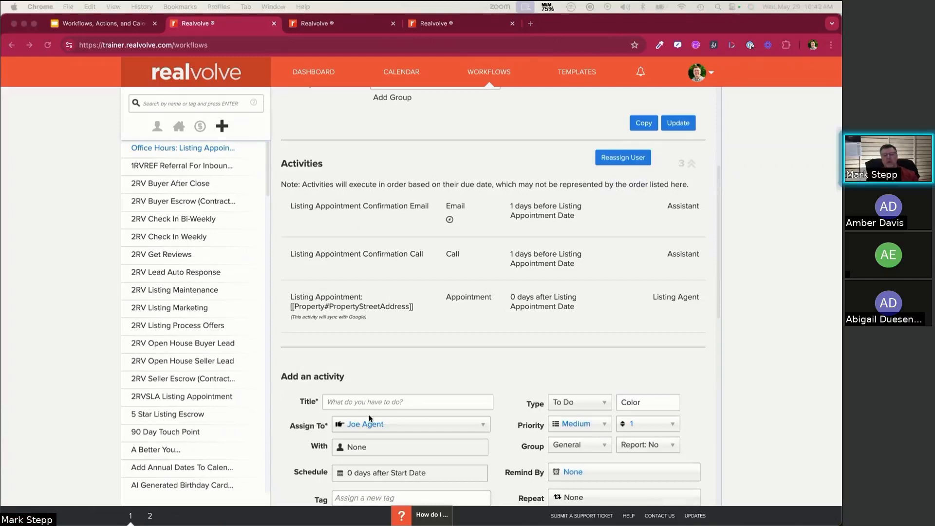
{"action": "scroll", "coordinate": [379, 360], "scroll_direction": "down", "scroll_amount": 5}
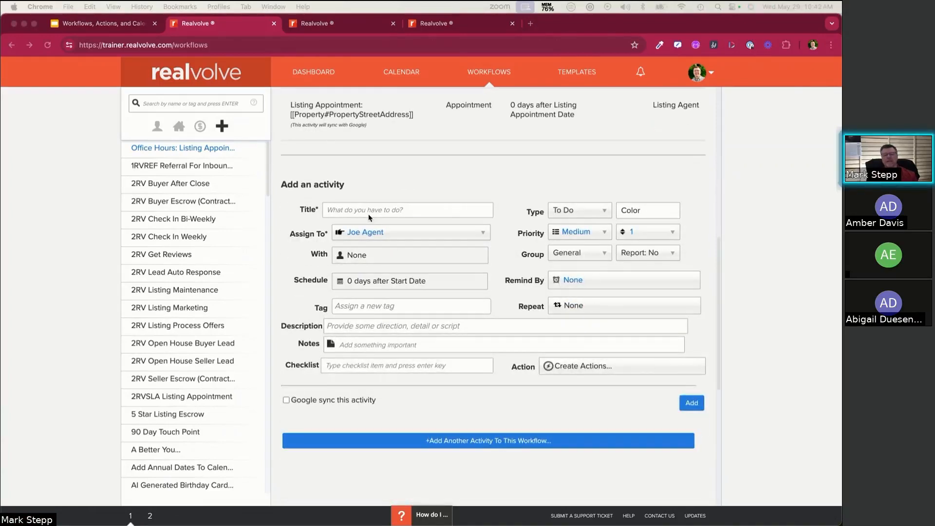
{"action": "left_click", "coordinate": [350, 211]}
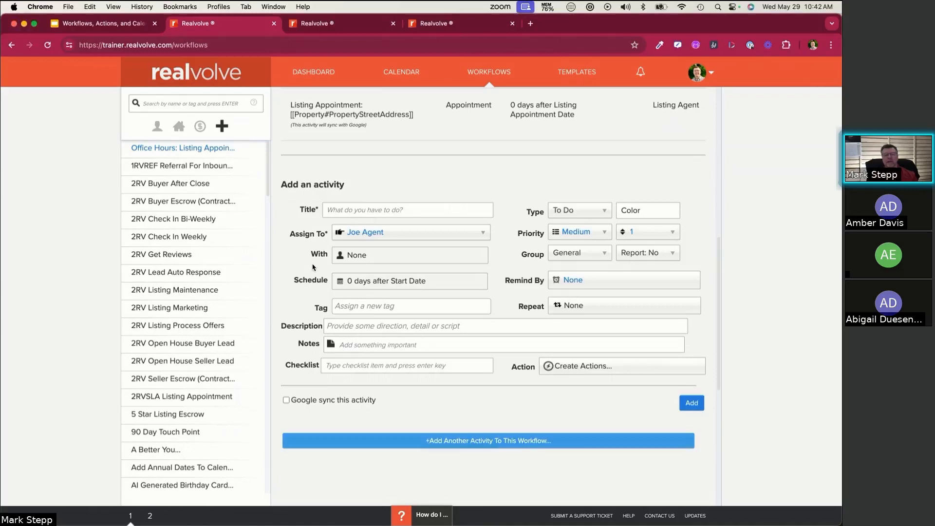
{"action": "left_click", "coordinate": [336, 206]}
{"action": "type", "text": "Listing Appointment Call Back"}
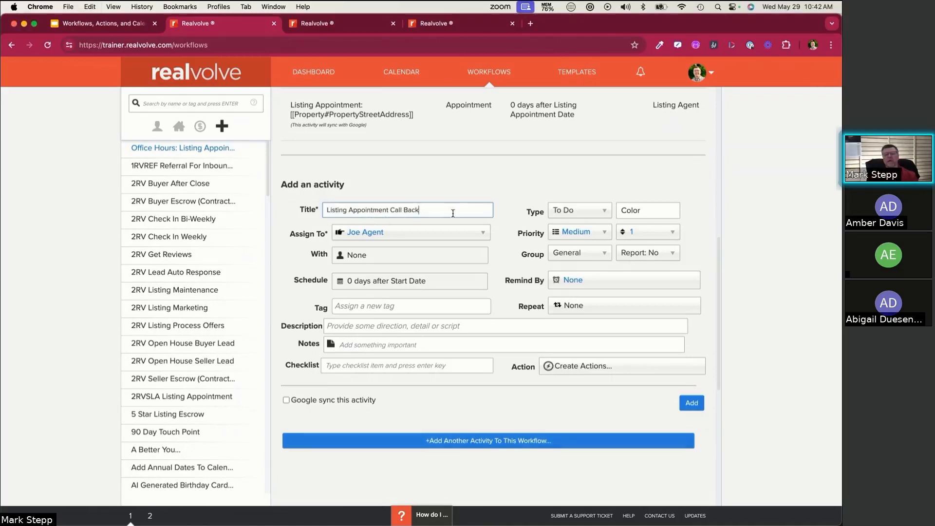
Assign the call-back activity to the Listing Agent role
{"action": "left_click", "coordinate": [379, 235]}
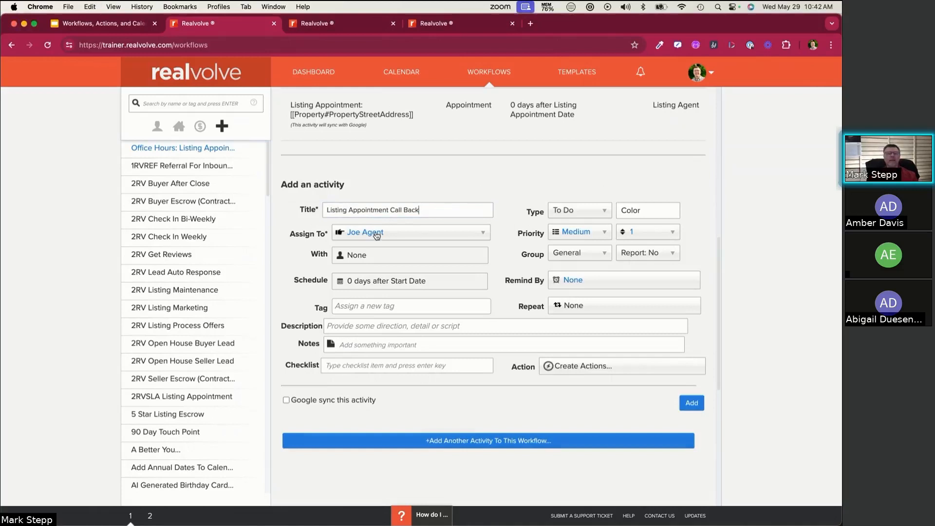
{"action": "left_click", "coordinate": [377, 236]}
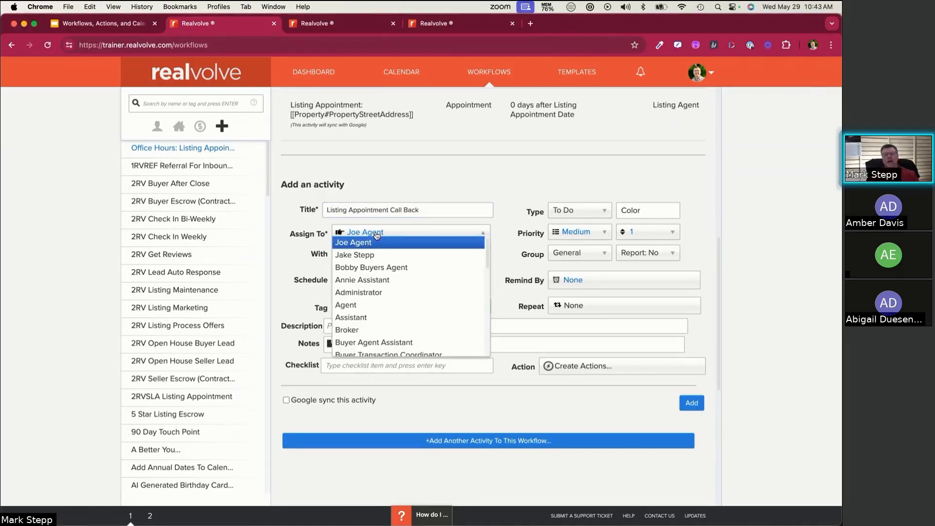
{"action": "left_click_drag", "start_coordinate": [487, 258], "coordinate": [487, 314]}
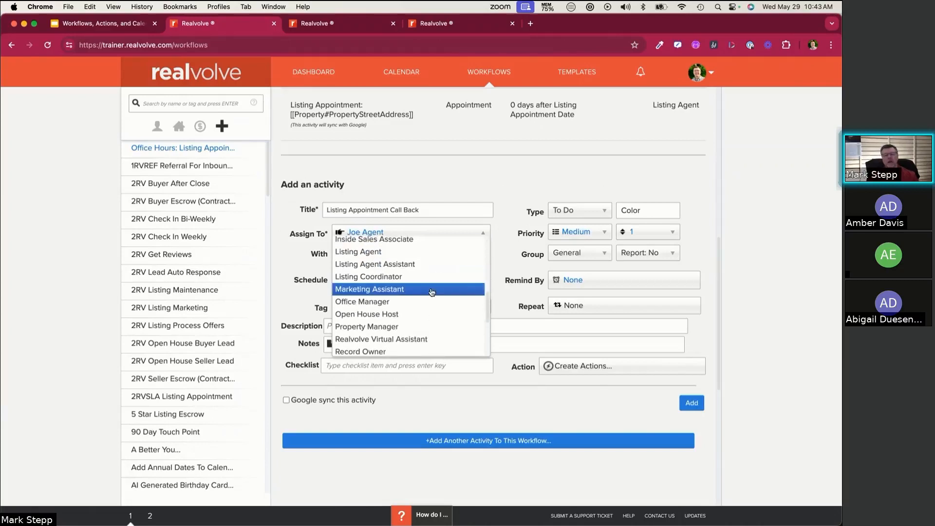
{"action": "left_click", "coordinate": [383, 252]}
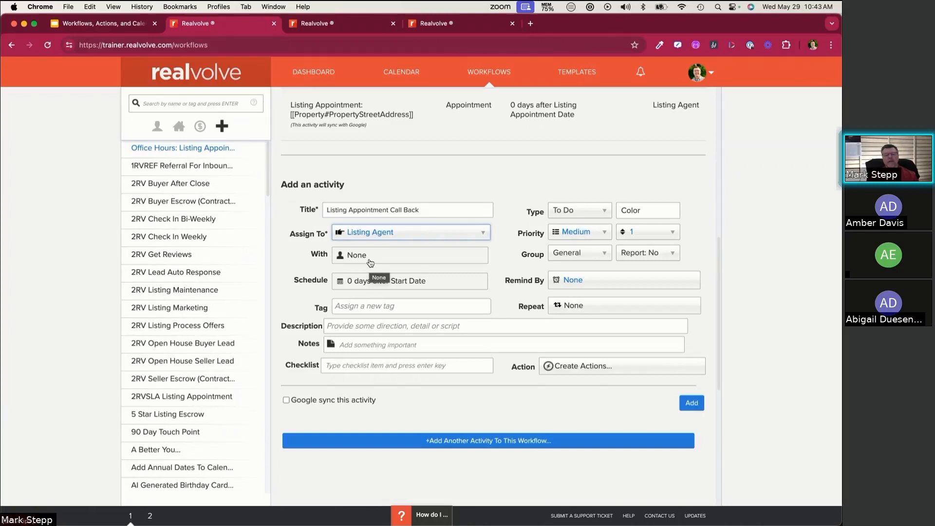
Associate the call-back activity with the party members Seller and Seller 2
{"action": "left_click", "coordinate": [369, 259]}
{"action": "left_click", "coordinate": [296, 410]}
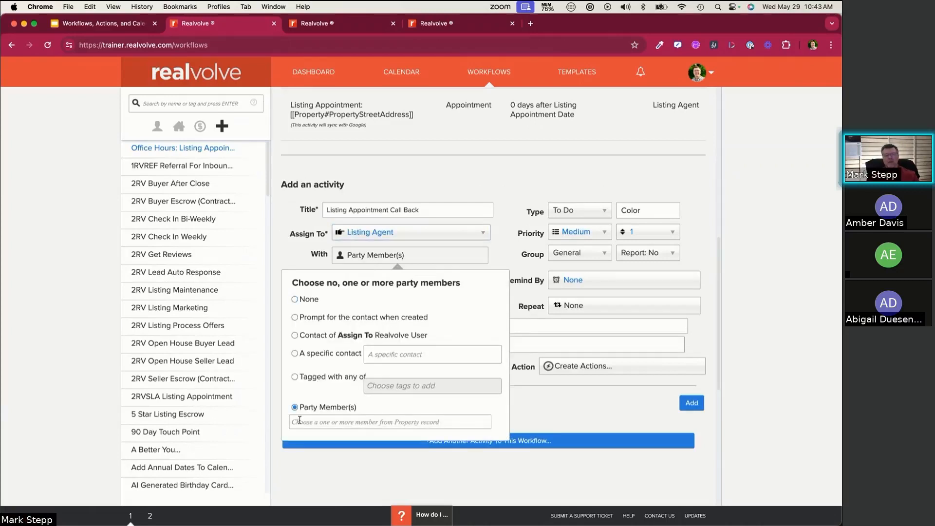
{"action": "left_click", "coordinate": [301, 422]}
{"action": "type", "text": "selle"}
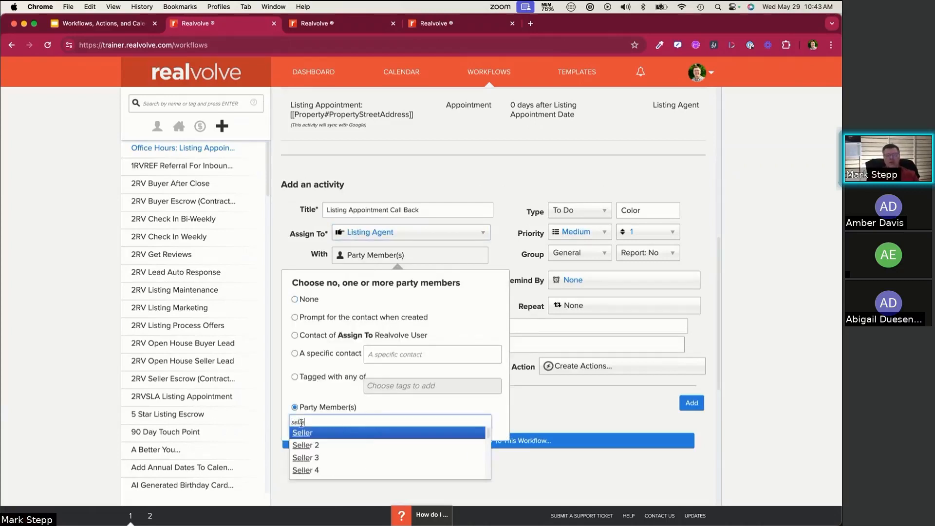
{"action": "key", "text": "Return"}
{"action": "type", "text": "seller"}
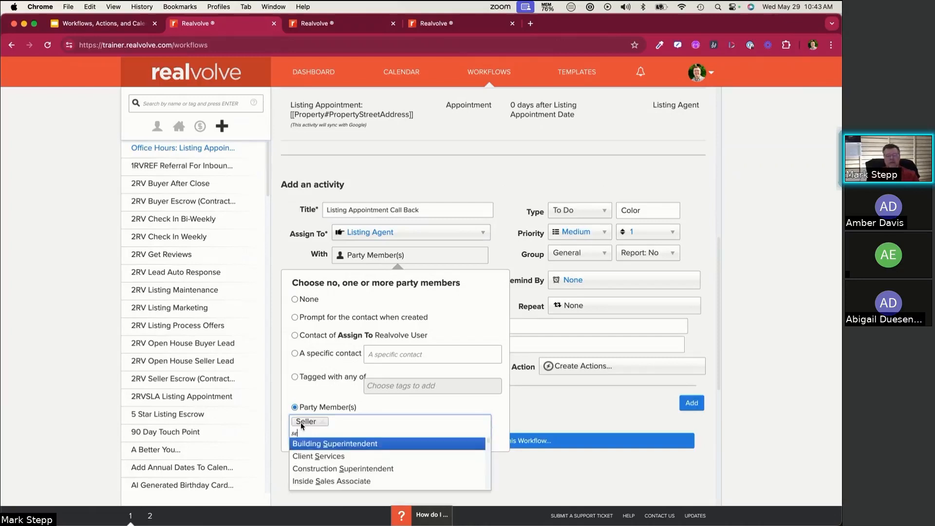
{"action": "key", "text": "Return"}
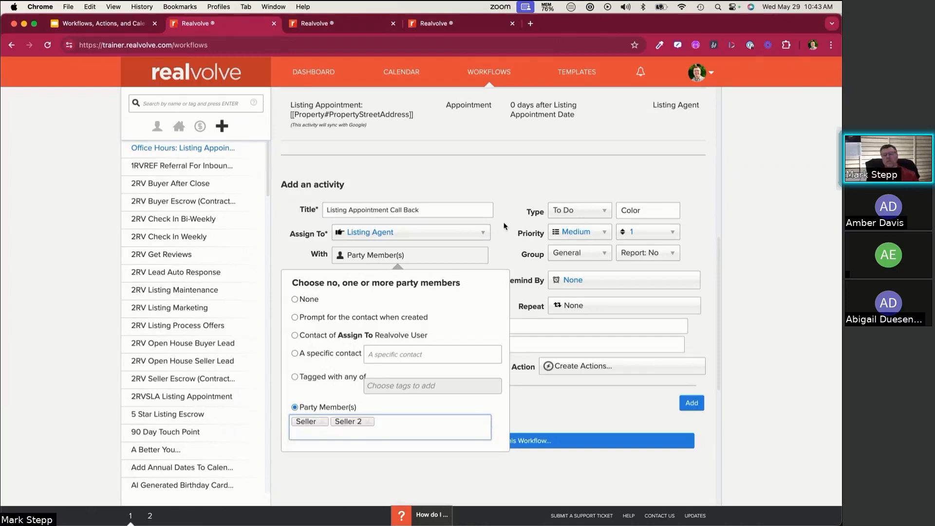
Set the activity type to Call and schedule it 2 days after the Listing Appointment Date
{"action": "left_click", "coordinate": [571, 211]}
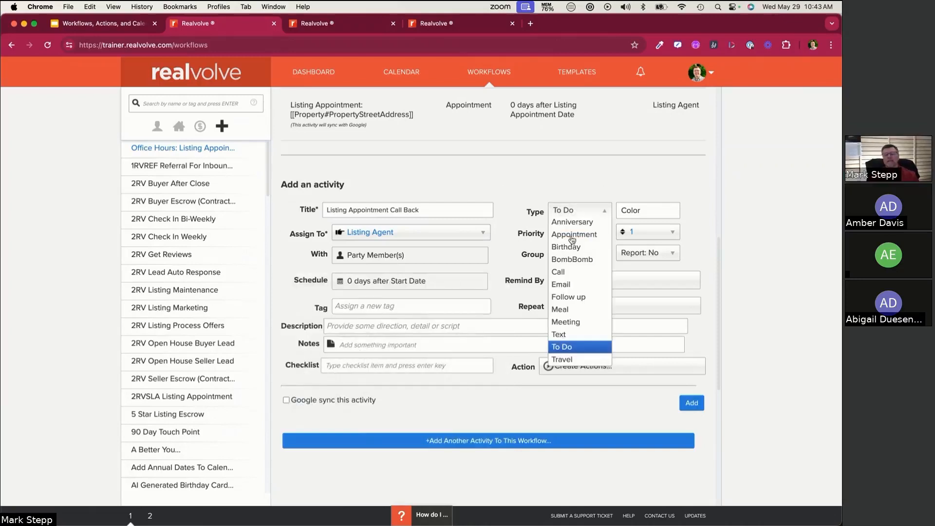
{"action": "left_click", "coordinate": [574, 273]}
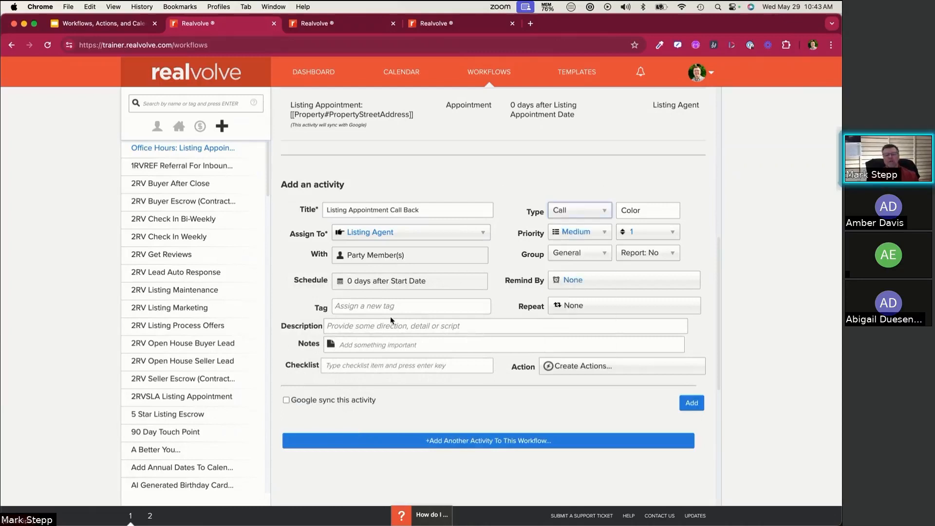
{"action": "left_click", "coordinate": [359, 291]}
{"action": "left_click", "coordinate": [314, 401]}
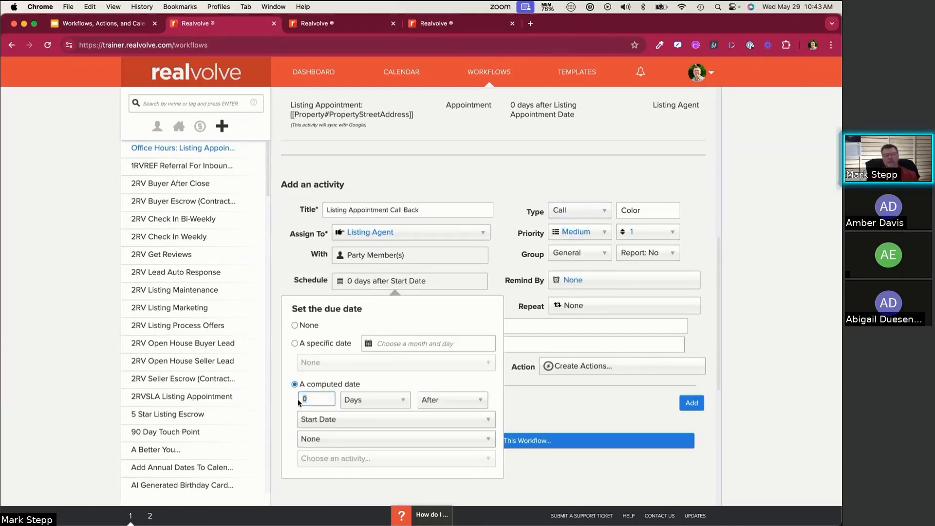
{"action": "type", "text": "2"}
{"action": "left_click", "coordinate": [347, 425]}
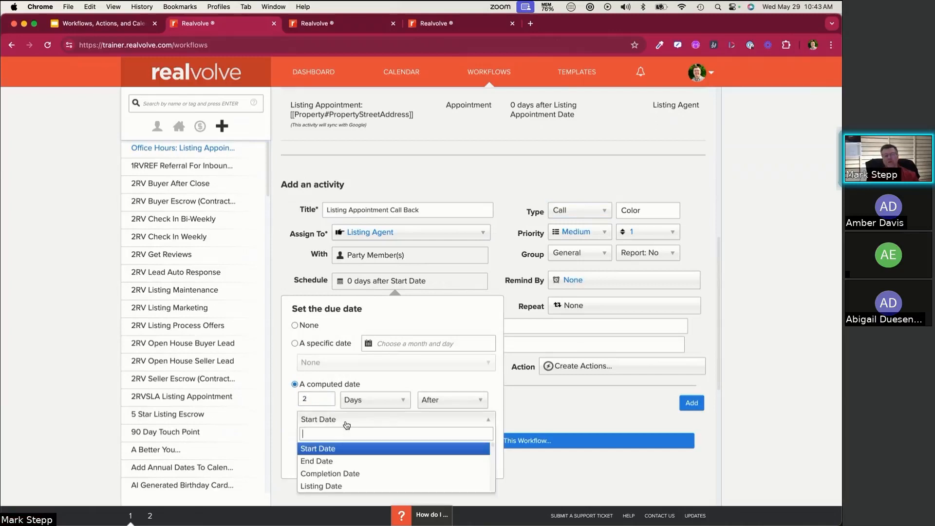
{"action": "type", "text": "listing"}
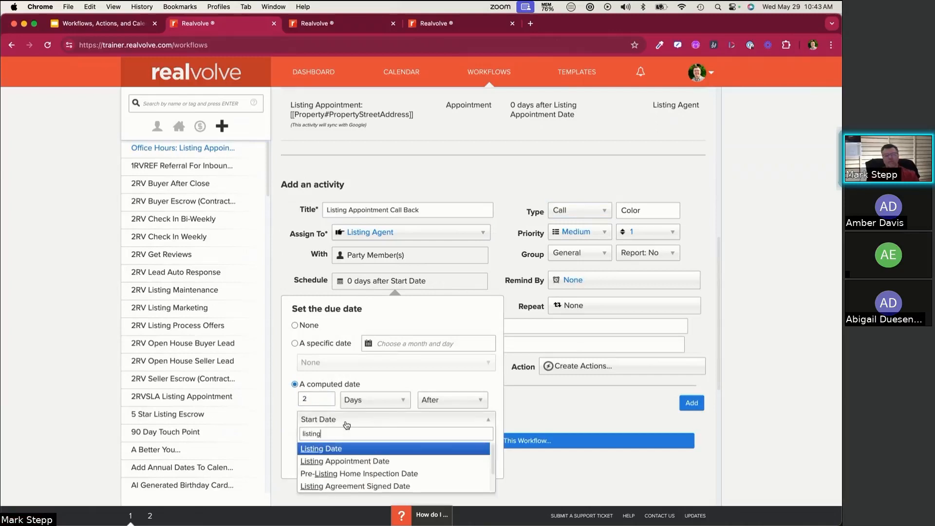
{"action": "left_click", "coordinate": [354, 460]}
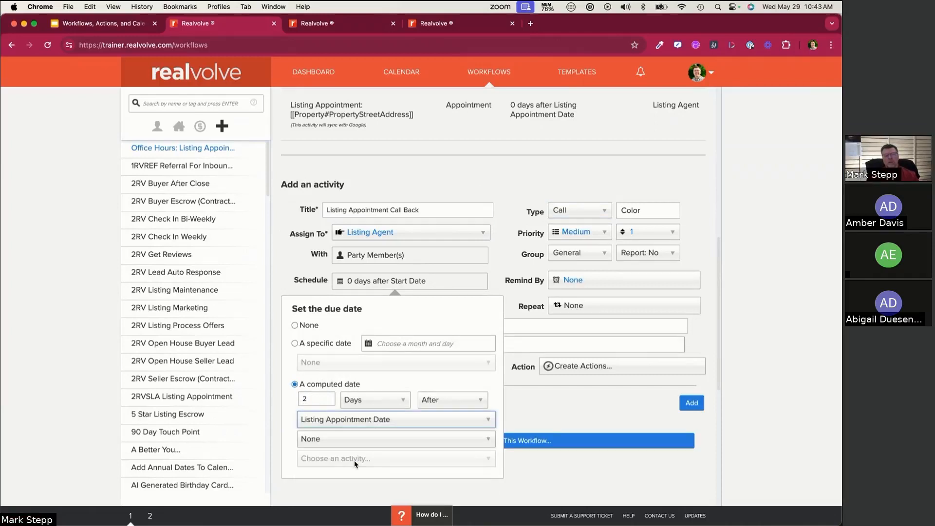
{"action": "scroll", "coordinate": [377, 446], "scroll_direction": "down", "scroll_amount": 4}
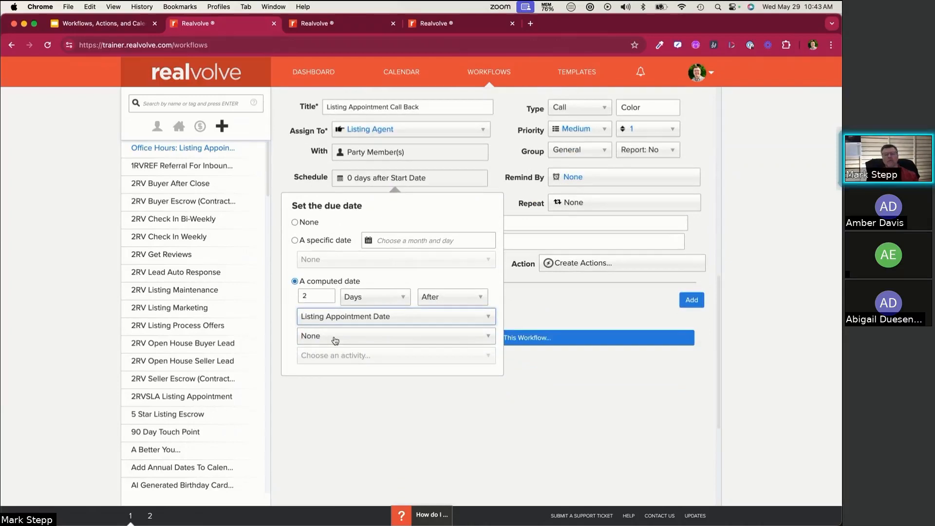
{"action": "left_click", "coordinate": [582, 303]}
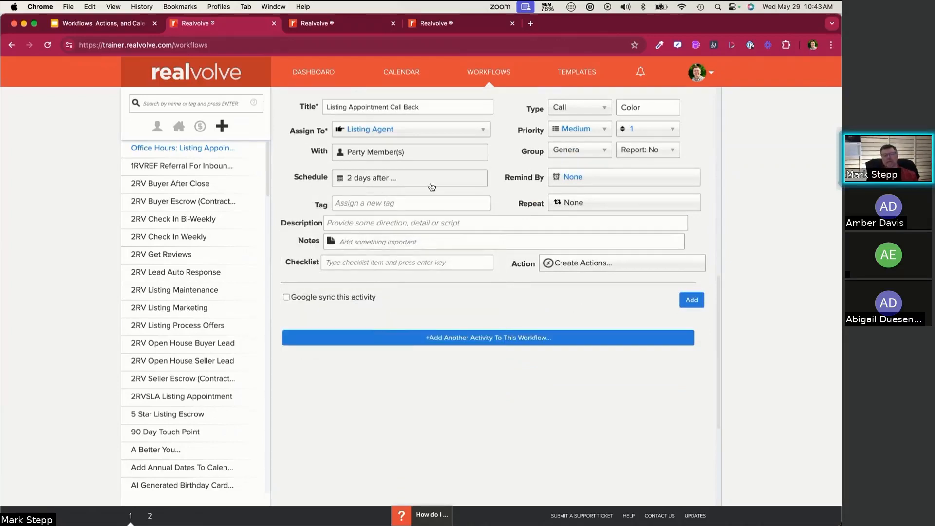
Add the Listing Appointment Call Back activity to the workflow and review the activities list
{"action": "scroll", "coordinate": [428, 214], "scroll_direction": "up", "scroll_amount": 2}
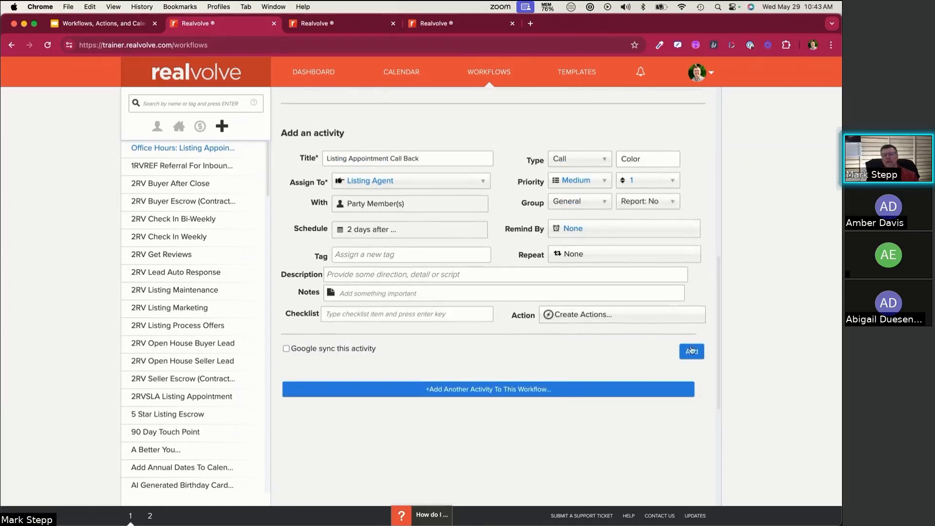
{"action": "left_click", "coordinate": [698, 356]}
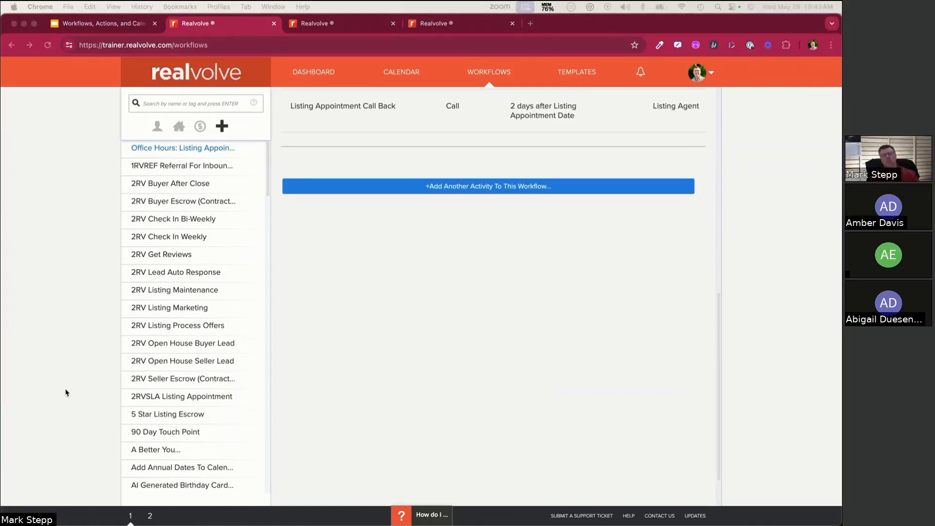
{"action": "scroll", "coordinate": [319, 424], "scroll_direction": "up", "scroll_amount": 2}
{"action": "scroll", "coordinate": [319, 422], "scroll_direction": "up", "scroll_amount": 10}
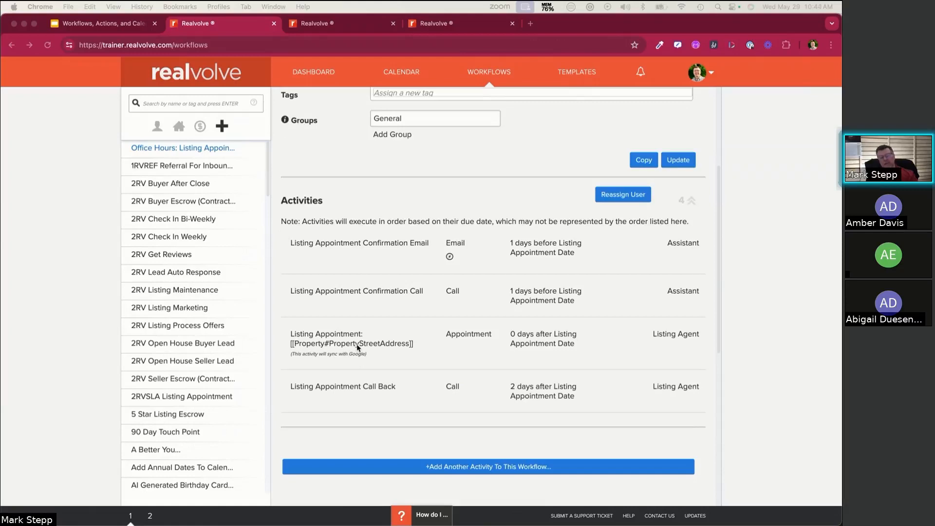
{"action": "scroll", "coordinate": [356, 344], "scroll_direction": "down", "scroll_amount": 4}
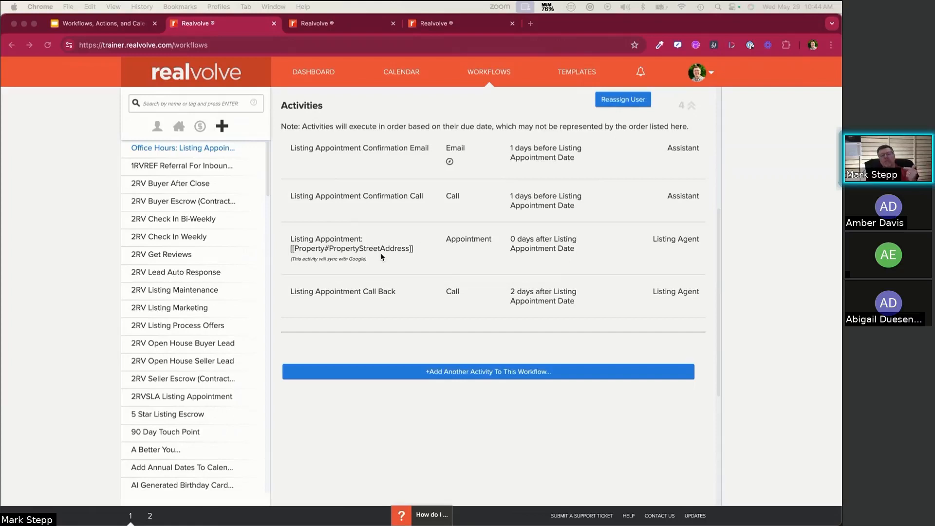
Start another workflow activity titled Verify Listing Appointment Results and assign it to the Listing Agent role
{"action": "left_click", "coordinate": [386, 374]}
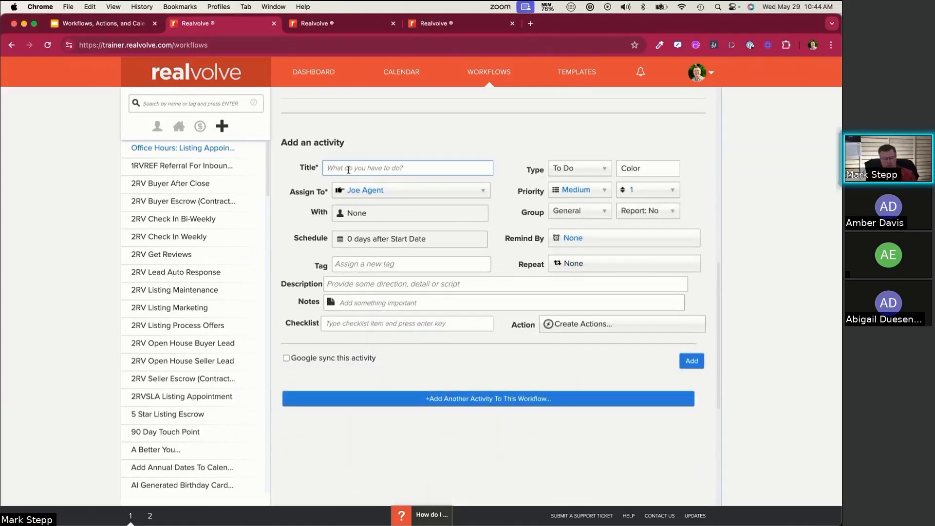
{"action": "type", "text": "Verify Listing Appointment Results"}
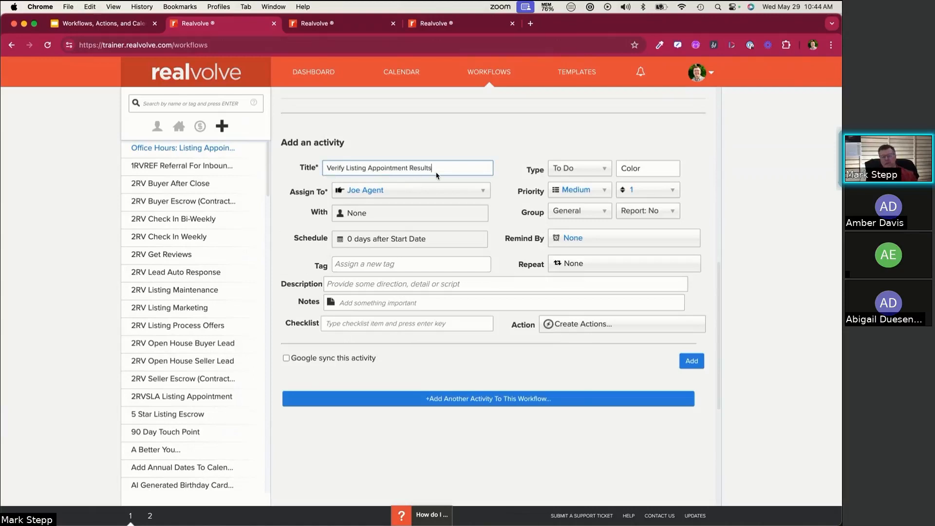
{"action": "left_click", "coordinate": [369, 193]}
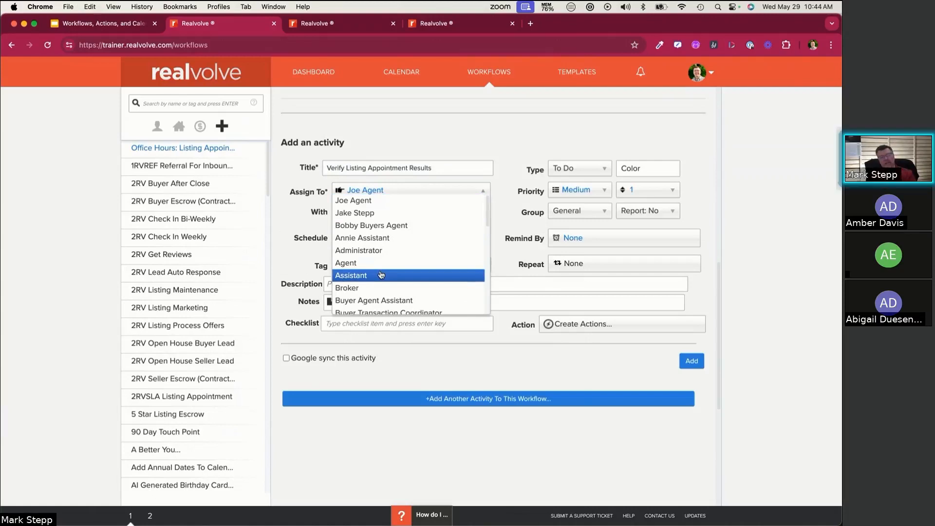
{"action": "scroll", "coordinate": [429, 273], "scroll_direction": "down", "scroll_amount": 3}
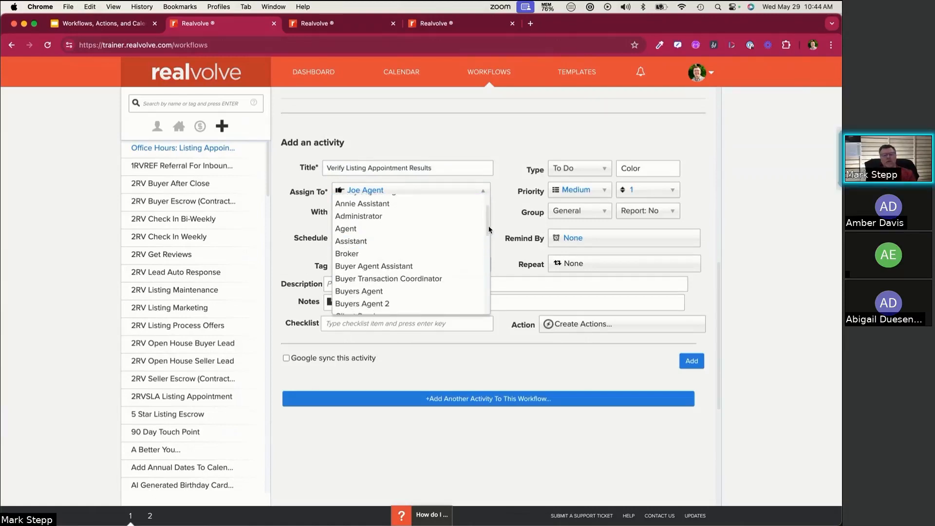
{"action": "scroll", "coordinate": [488, 263], "scroll_direction": "down", "scroll_amount": 5}
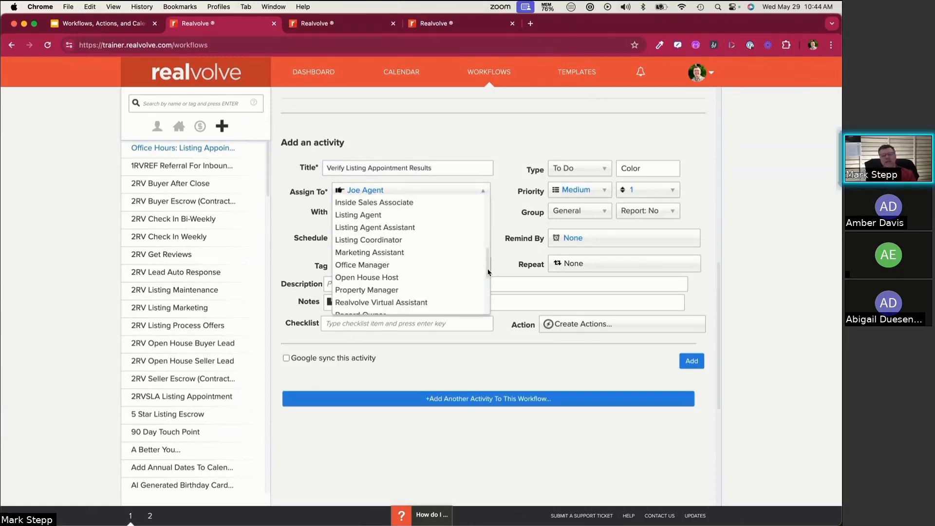
{"action": "left_click", "coordinate": [368, 216]}
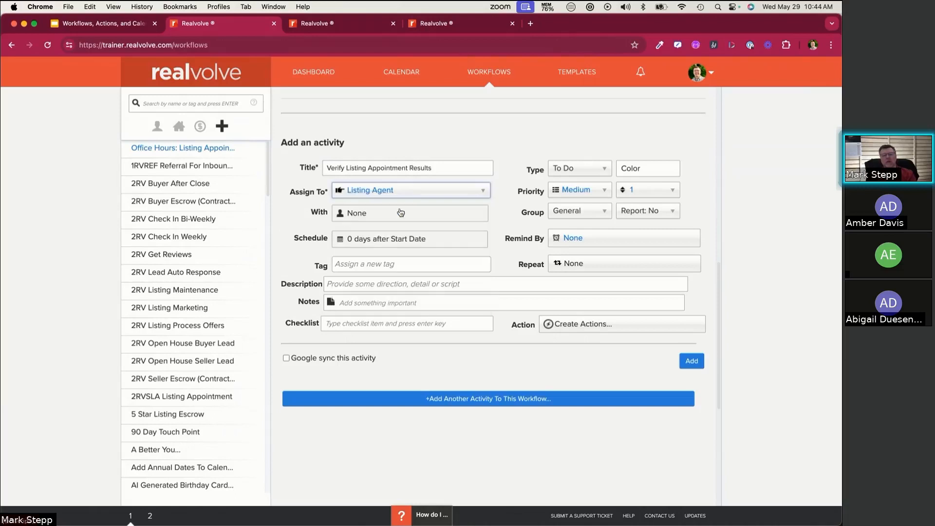
Associate the Verify Listing Appointment Results activity with the party members Seller and Seller 2
{"action": "left_click", "coordinate": [367, 217]}
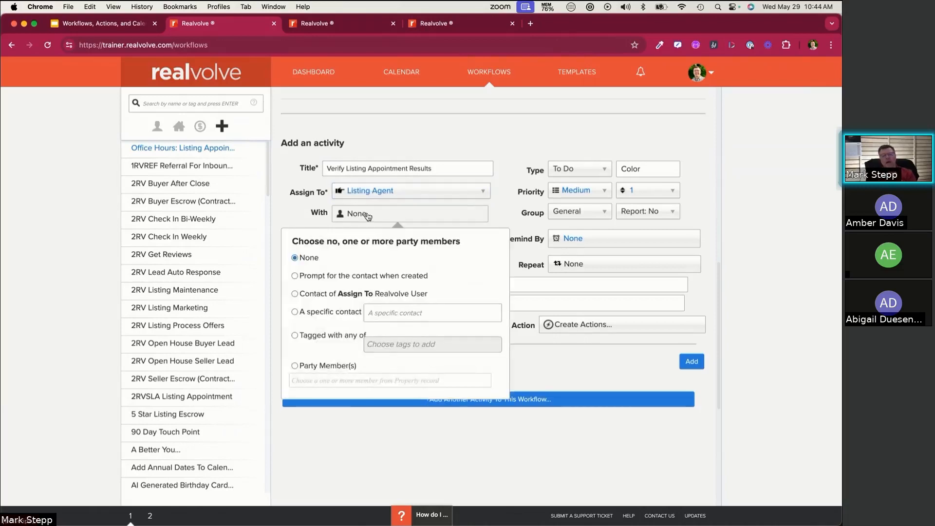
{"action": "left_click", "coordinate": [294, 367]}
{"action": "left_click", "coordinate": [295, 381]}
{"action": "type", "text": "s"}
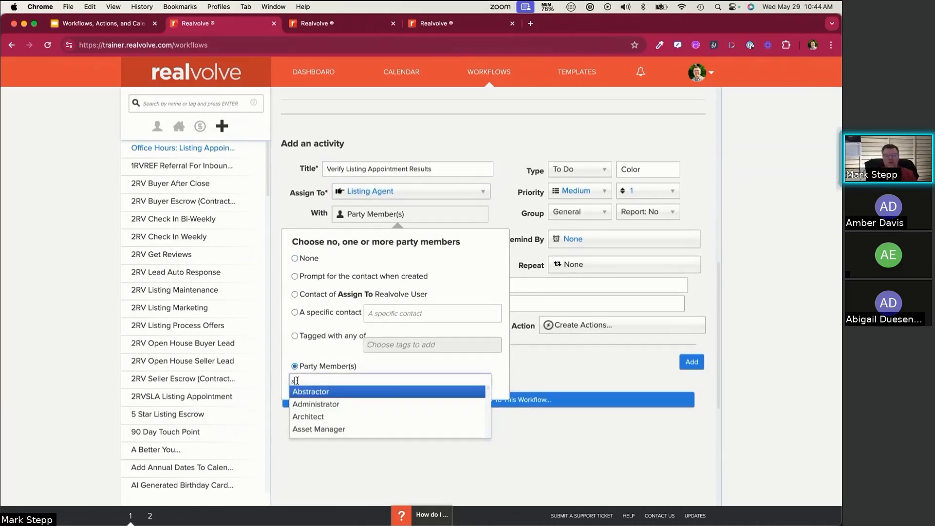
{"action": "type", "text": "el"}
{"action": "key", "text": "Return"}
{"action": "type", "text": "s"}
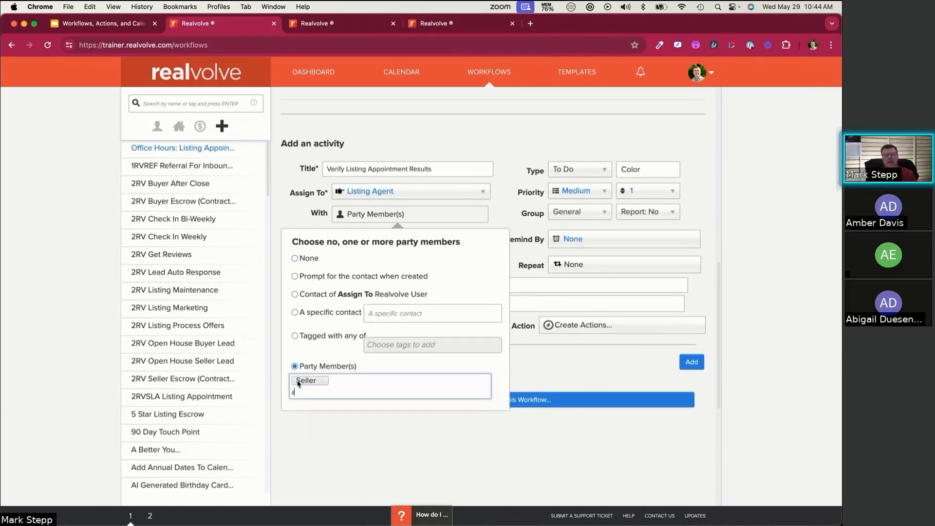
{"action": "type", "text": "ell"}
{"action": "key", "text": "Return"}
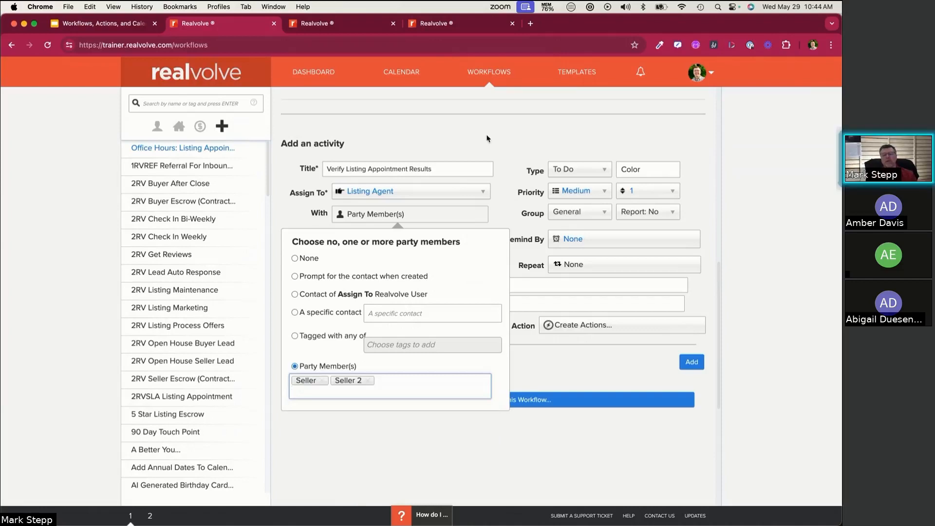
{"action": "left_click", "coordinate": [501, 137]}
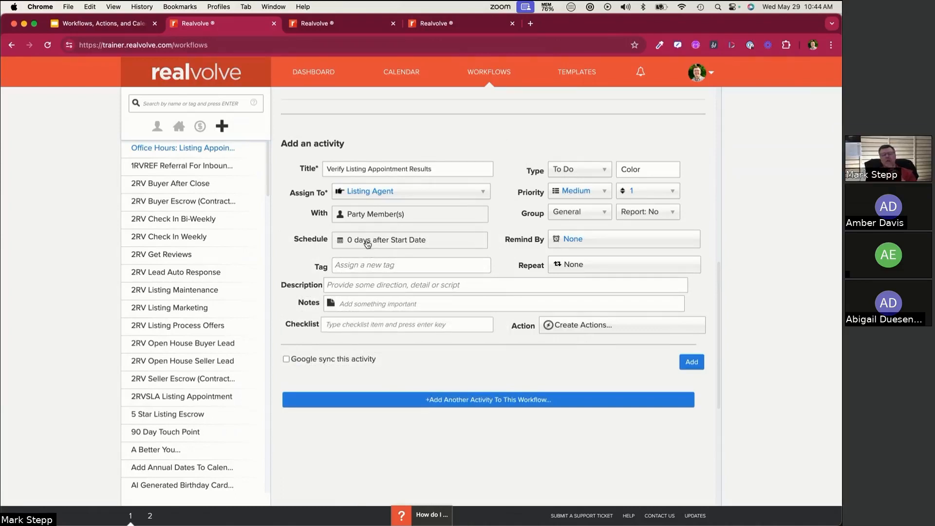
Set the offset of the activity's computed due date to 1 day
{"action": "scroll", "coordinate": [387, 253], "scroll_direction": "up", "scroll_amount": 5}
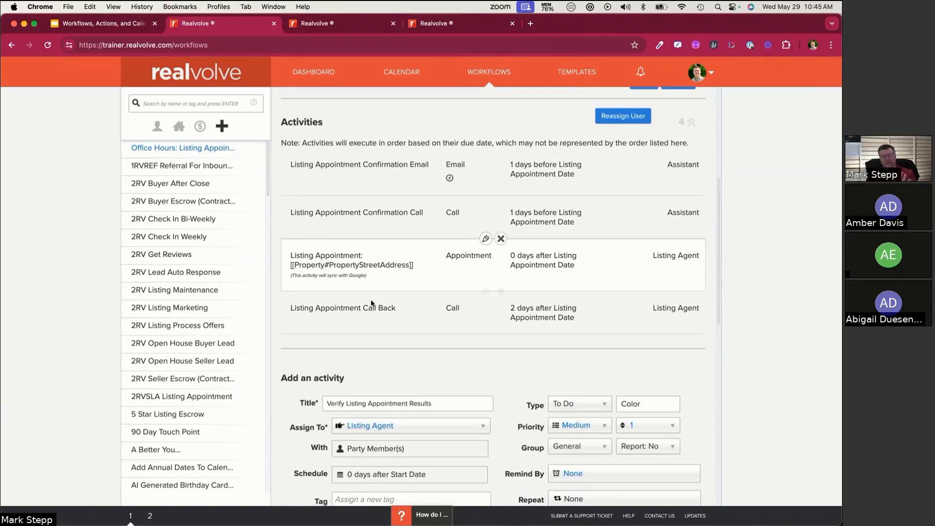
{"action": "scroll", "coordinate": [372, 303], "scroll_direction": "down", "scroll_amount": 5}
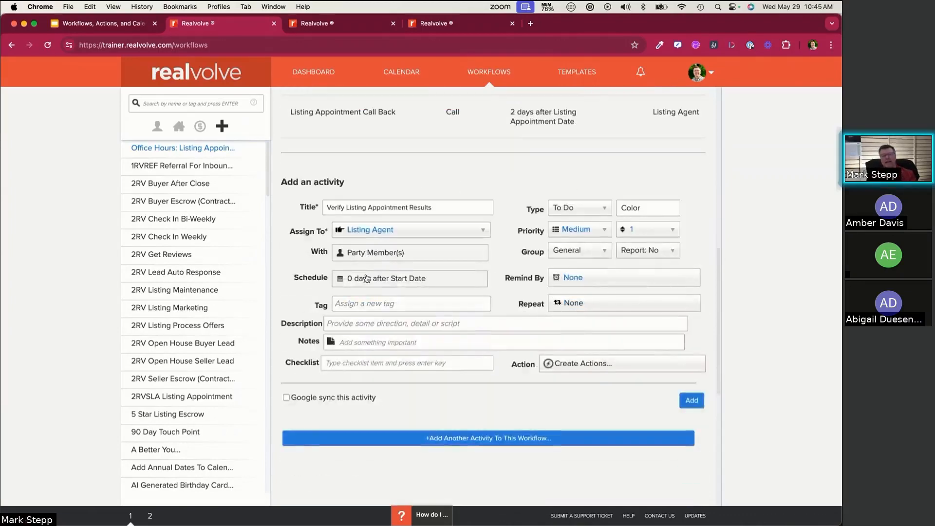
{"action": "left_click", "coordinate": [367, 279]}
{"action": "left_click", "coordinate": [312, 398]}
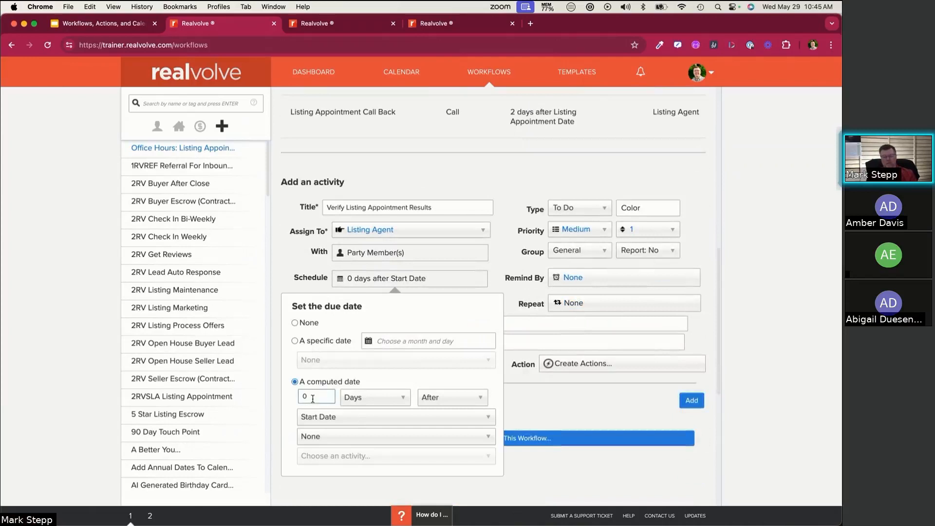
{"action": "left_click_drag", "start_coordinate": [311, 399], "coordinate": [293, 399]}
{"action": "type", "text": "1"}
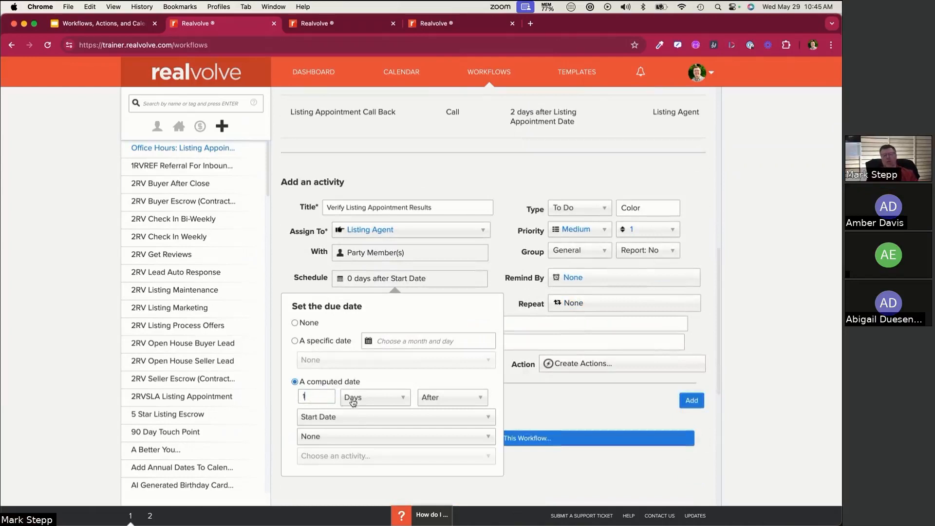
Base the activity's computed due date on the Listing Appointment Date
{"action": "left_click", "coordinate": [348, 418]}
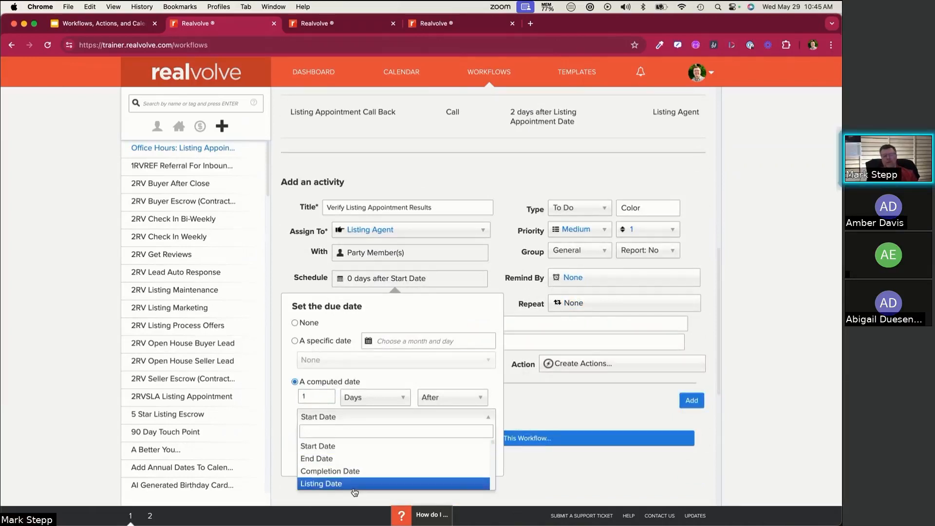
{"action": "scroll", "coordinate": [376, 480], "scroll_direction": "down", "scroll_amount": 3}
{"action": "scroll", "coordinate": [376, 481], "scroll_direction": "down", "scroll_amount": 1}
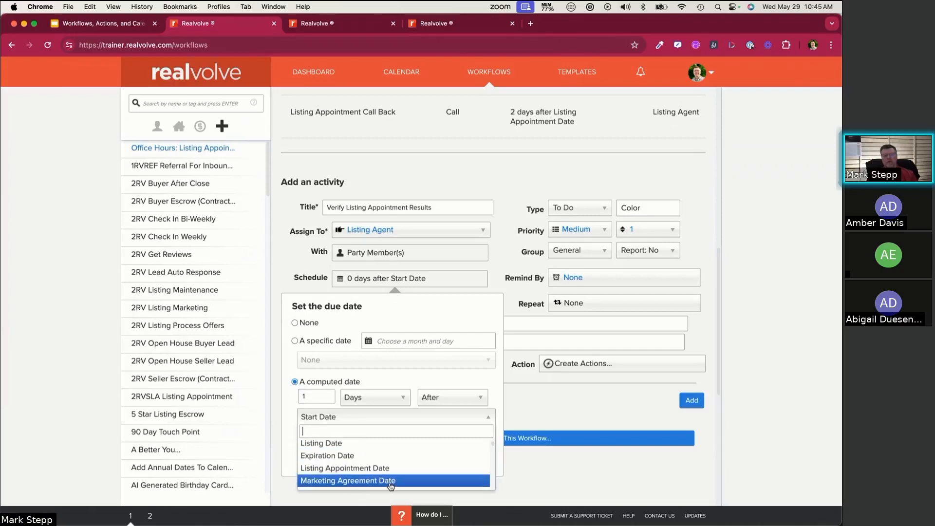
{"action": "left_click", "coordinate": [380, 464]}
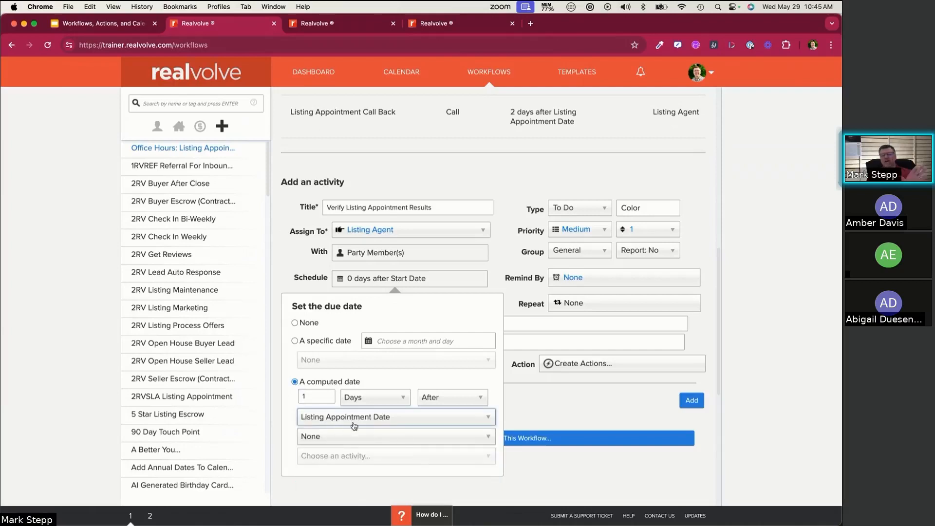
{"action": "scroll", "coordinate": [549, 407], "scroll_direction": "down", "scroll_amount": 3}
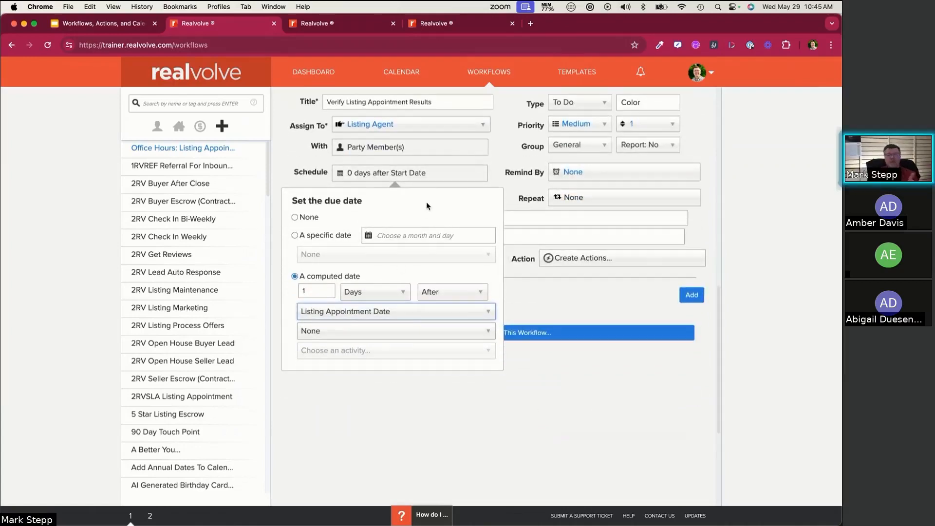
{"action": "scroll", "coordinate": [427, 206], "scroll_direction": "up", "scroll_amount": 3}
{"action": "scroll", "coordinate": [426, 204], "scroll_direction": "up", "scroll_amount": 1}
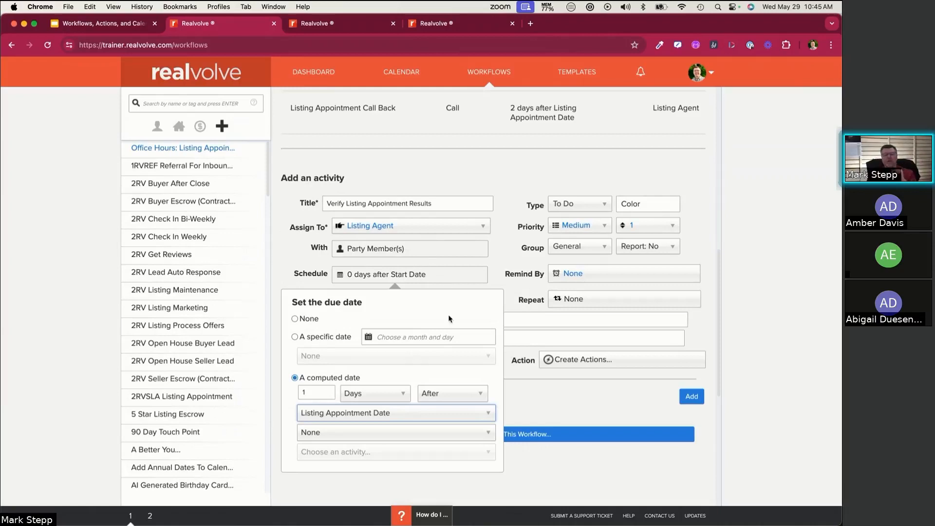
Change the reference date of the computed due date to Completion Date
{"action": "left_click", "coordinate": [369, 416]}
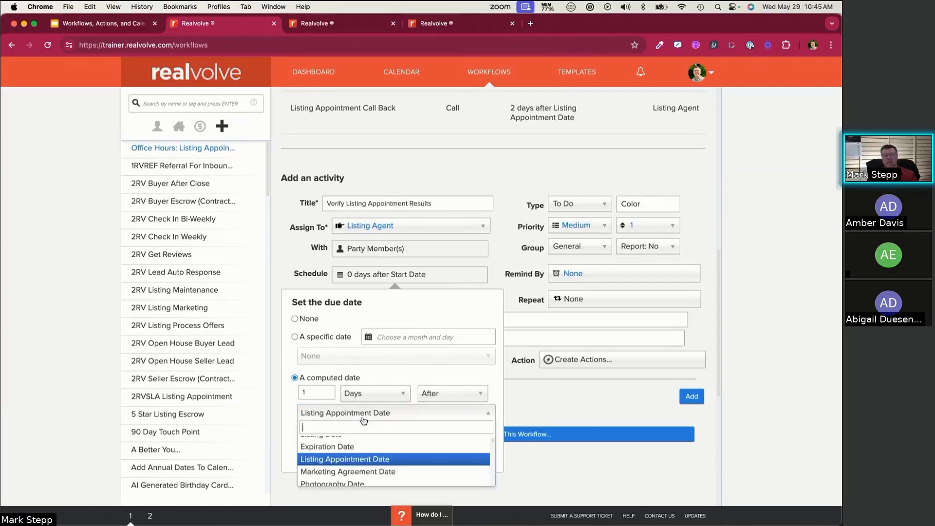
{"action": "scroll", "coordinate": [475, 447], "scroll_direction": "up", "scroll_amount": 2}
{"action": "scroll", "coordinate": [475, 447], "scroll_direction": "up", "scroll_amount": 2}
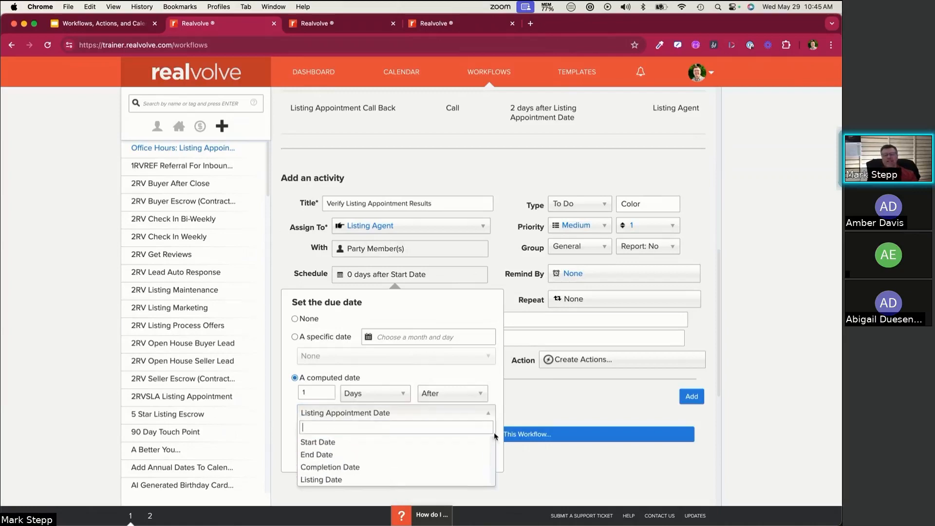
{"action": "left_click", "coordinate": [343, 469]}
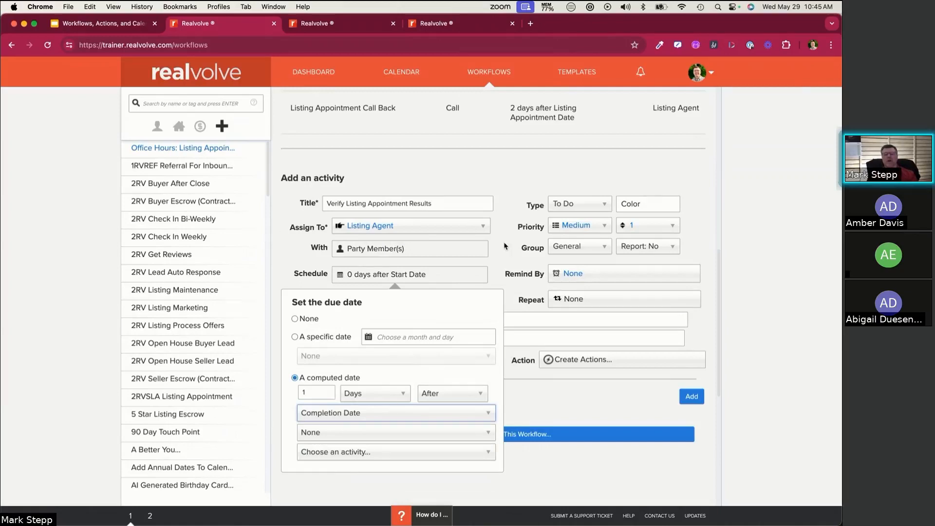
{"action": "scroll", "coordinate": [464, 283], "scroll_direction": "down", "scroll_amount": 1}
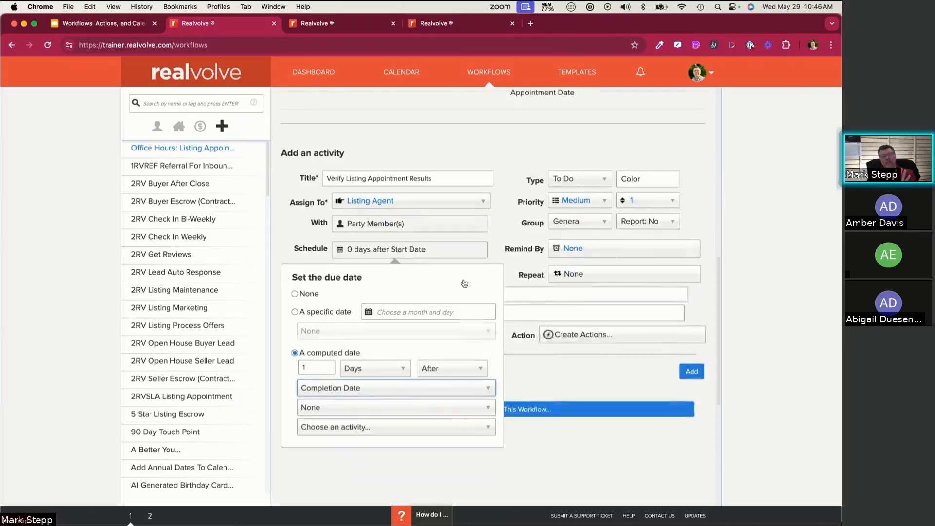
{"action": "scroll", "coordinate": [464, 283], "scroll_direction": "down", "scroll_amount": 1}
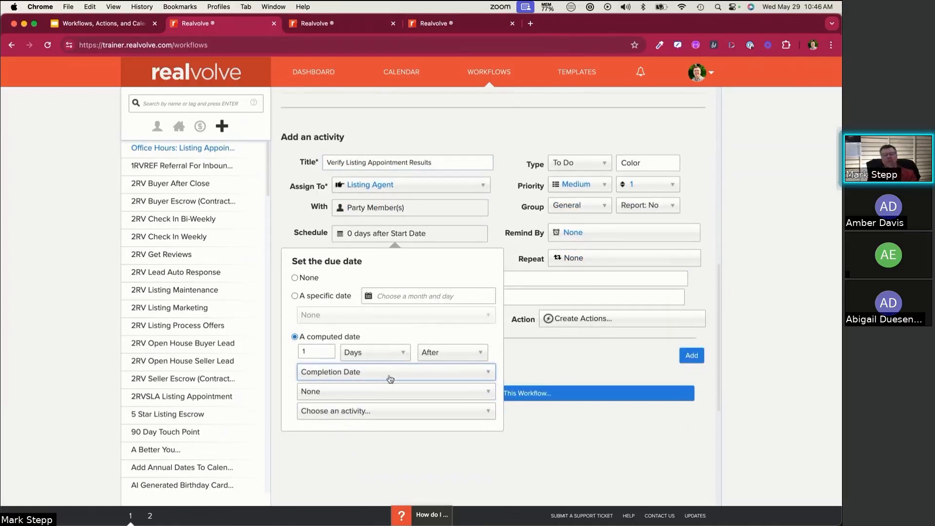
Choose Listing Appointment: [[Property#PropertyStreetAddress]] as the activity whose completion drives the due date, and close the due date settings
{"action": "left_click", "coordinate": [351, 413]}
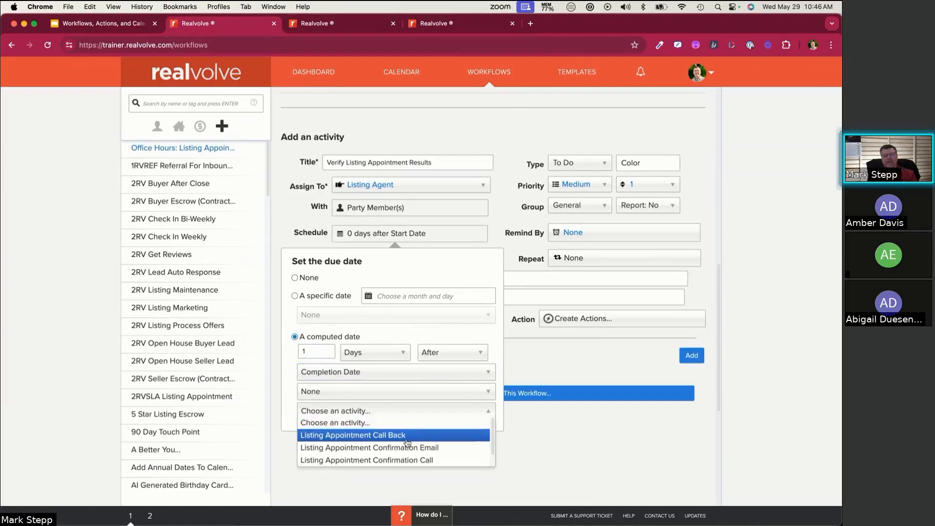
{"action": "mouse_move", "coordinate": [495, 441]}
{"action": "left_mouse_down"}
{"action": "mouse_move", "coordinate": [492, 455]}
{"action": "mouse_move", "coordinate": [492, 431]}
{"action": "mouse_move", "coordinate": [488, 455]}
{"action": "left_mouse_up"}
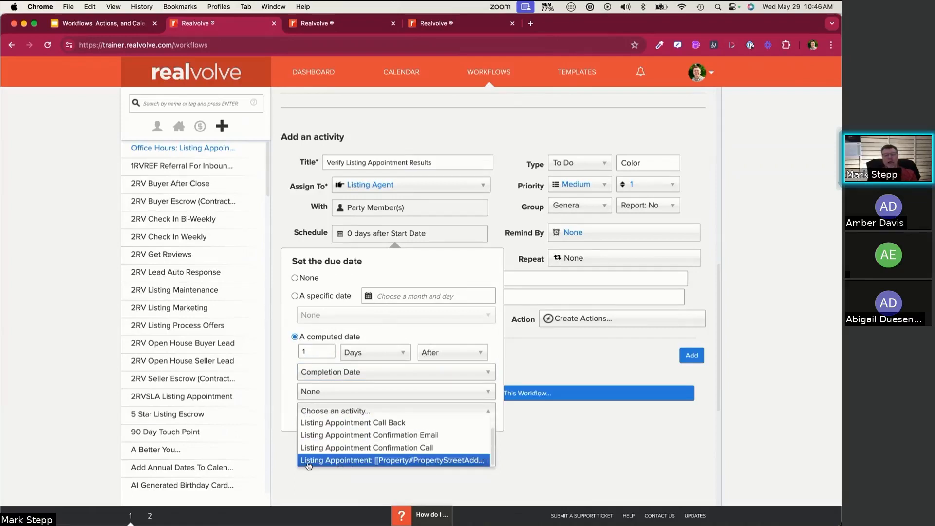
{"action": "left_click", "coordinate": [361, 462]}
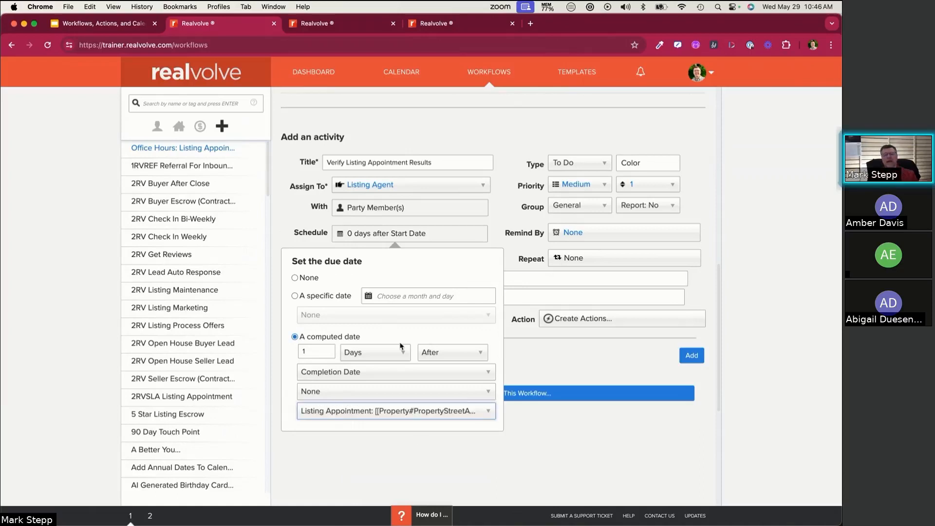
{"action": "left_click", "coordinate": [414, 165]}
{"action": "scroll", "coordinate": [329, 210], "scroll_direction": "up", "scroll_amount": 5}
{"action": "scroll", "coordinate": [369, 219], "scroll_direction": "up", "scroll_amount": 1}
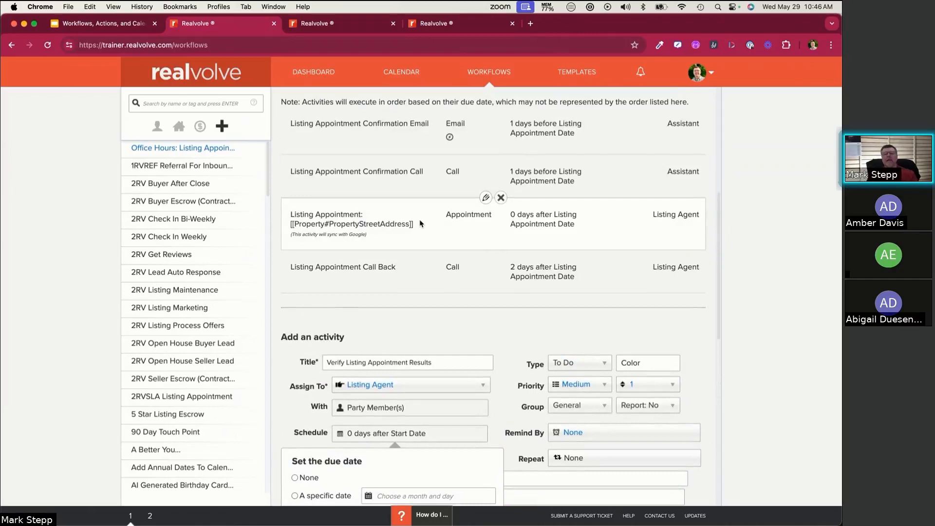
{"action": "scroll", "coordinate": [423, 263], "scroll_direction": "down", "scroll_amount": 3}
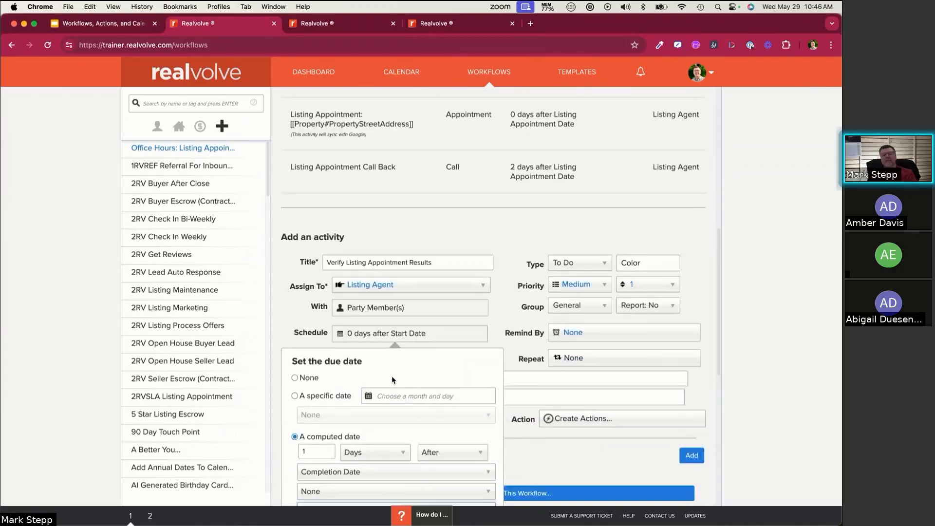
{"action": "scroll", "coordinate": [396, 381], "scroll_direction": "down", "scroll_amount": 3}
{"action": "scroll", "coordinate": [392, 380], "scroll_direction": "down", "scroll_amount": 2}
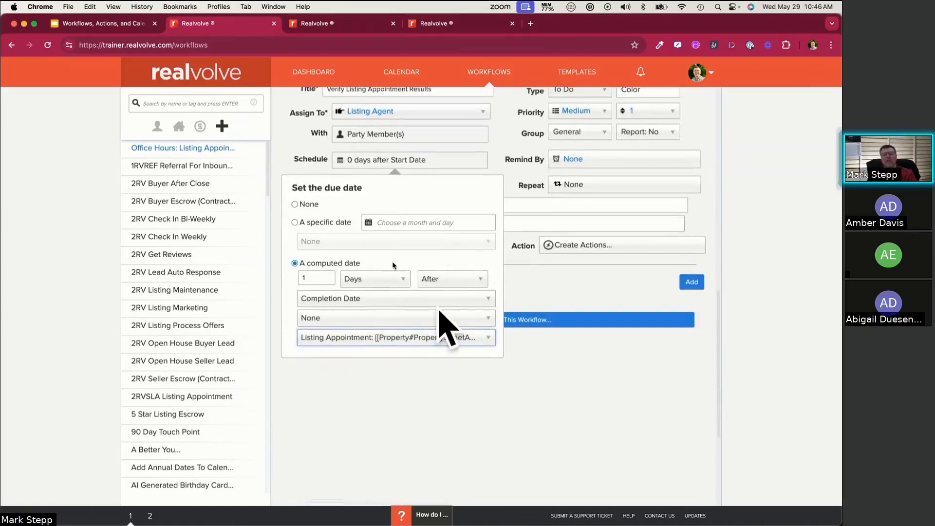
{"action": "scroll", "coordinate": [423, 312], "scroll_direction": "up", "scroll_amount": 3}
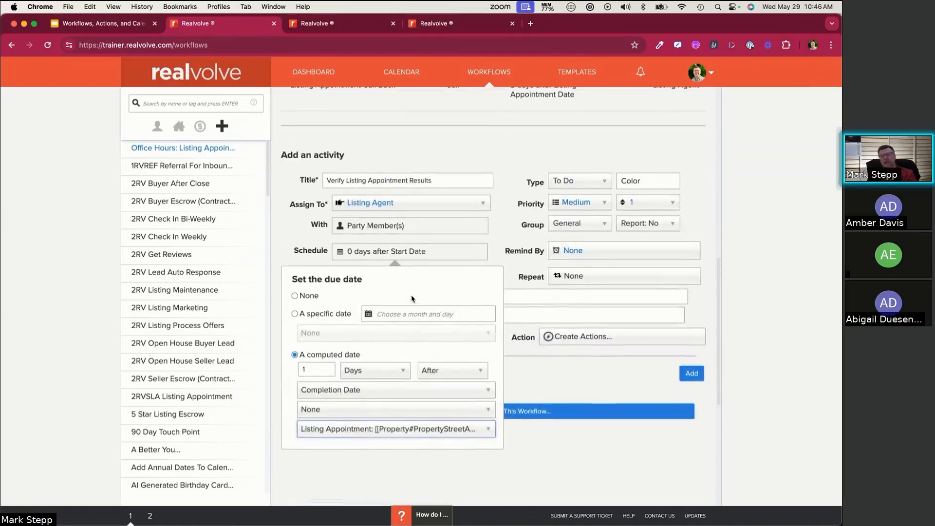
{"action": "left_click", "coordinate": [533, 372]}
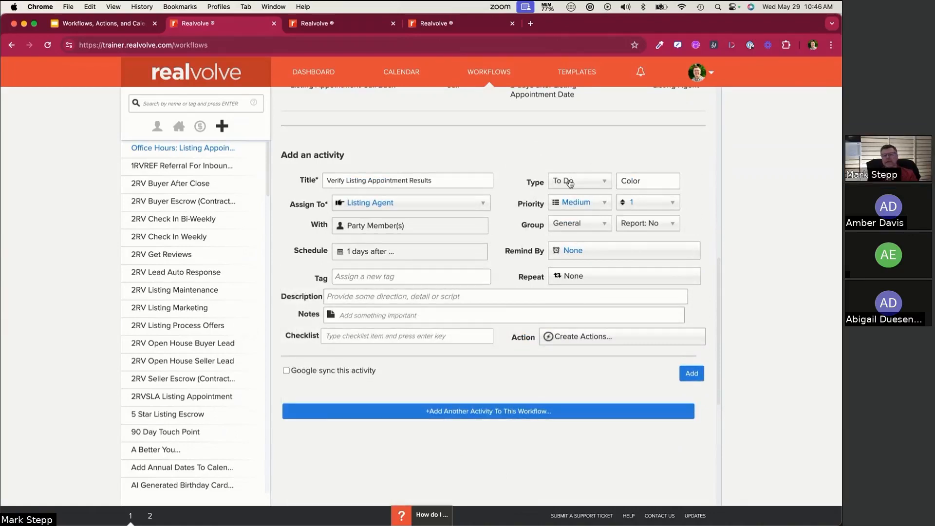
{"action": "left_click", "coordinate": [570, 183]}
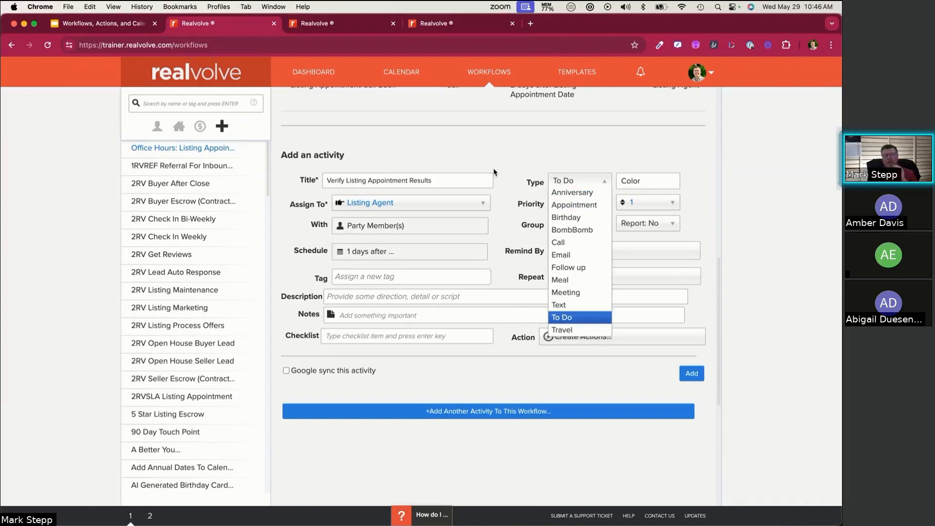
{"action": "left_click", "coordinate": [509, 169]}
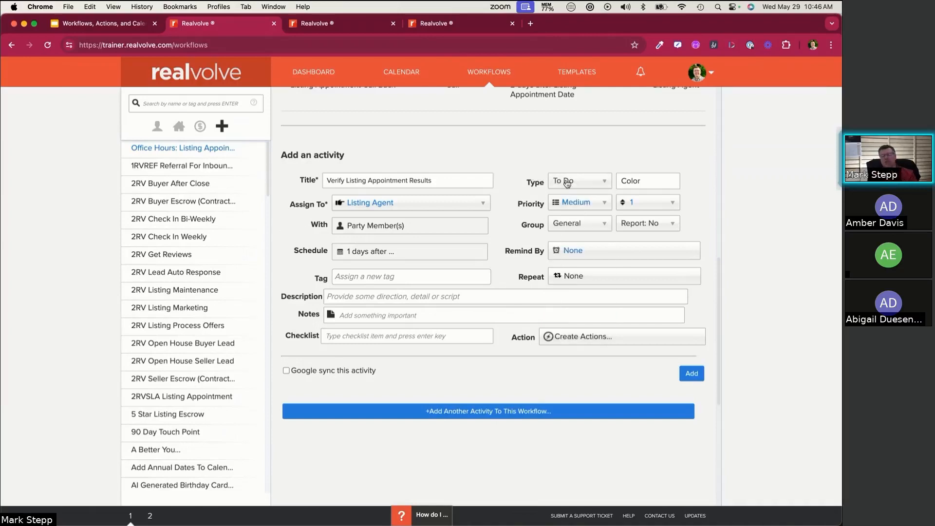
Create an action for the Verify Listing Appointment Results activity and title it "Got the listing"
{"action": "left_click", "coordinate": [577, 341]}
{"action": "scroll", "coordinate": [577, 341], "scroll_direction": "down", "scroll_amount": 3}
{"action": "scroll", "coordinate": [577, 341], "scroll_direction": "down", "scroll_amount": 1}
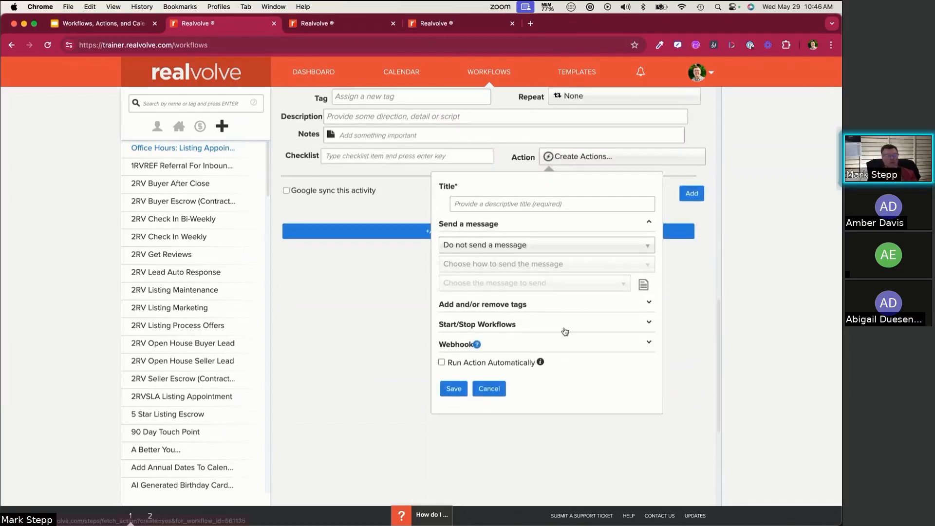
{"action": "left_click", "coordinate": [487, 202]}
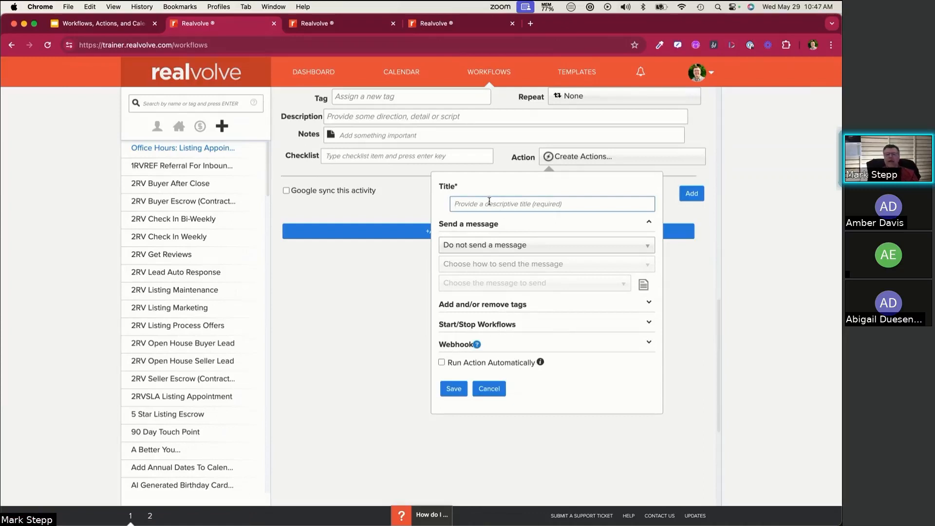
{"action": "type", "text": "Got the list"}
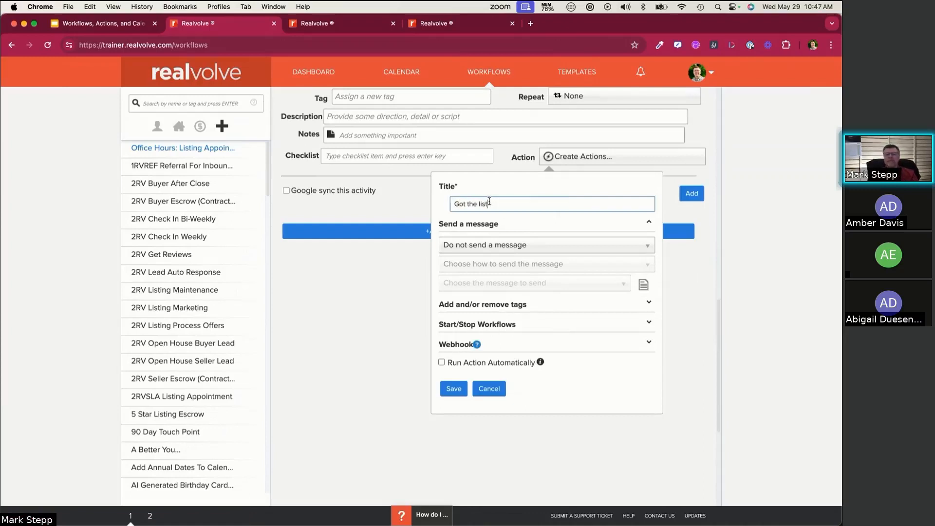
{"action": "type", "text": "ing"}
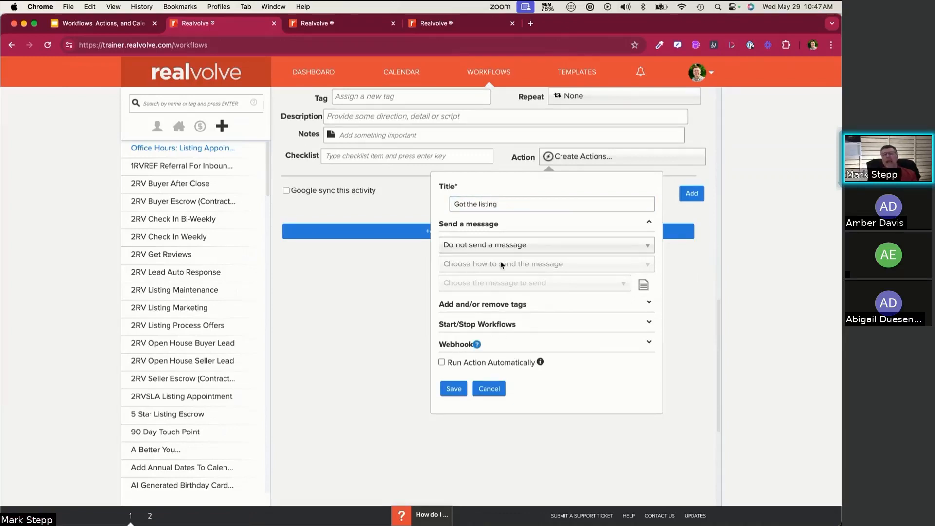
Have the action start the New Listing workflow, found by filtering for "new li", and save the action
{"action": "left_click", "coordinate": [555, 326]}
{"action": "left_click", "coordinate": [513, 364]}
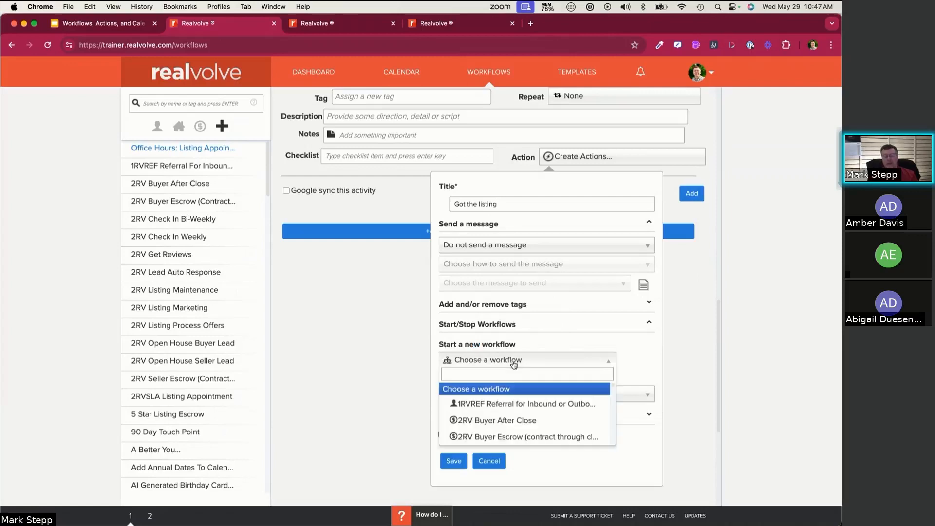
{"action": "type", "text": "new "}
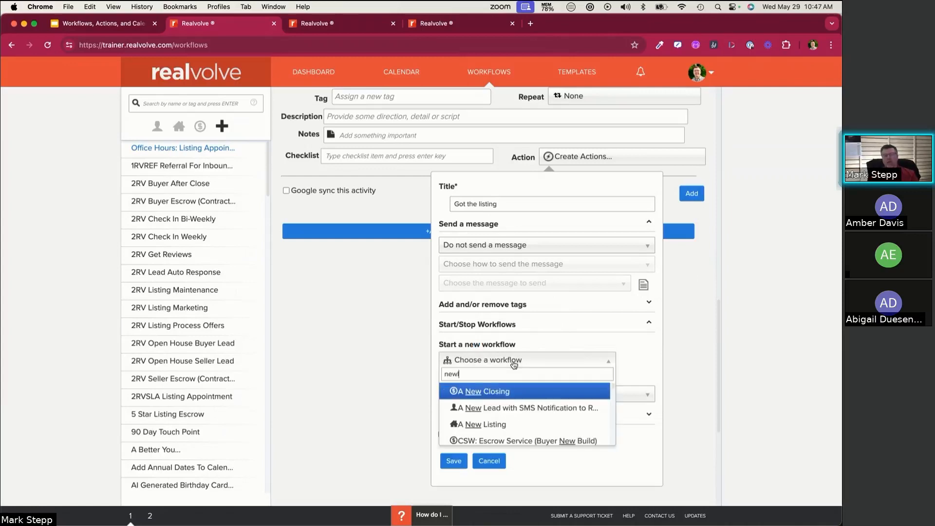
{"action": "type", "text": "l"}
{"action": "key", "text": "BackSpace"}
{"action": "type", "text": "li"}
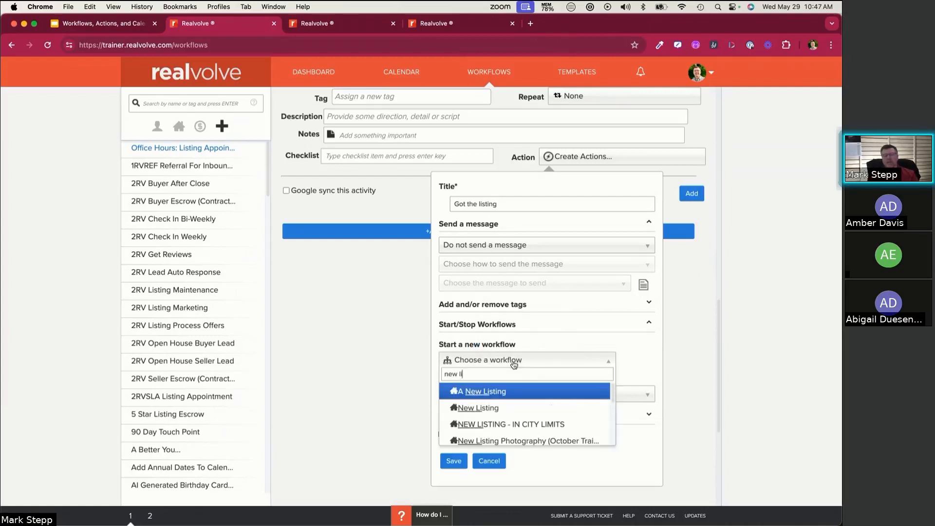
{"action": "left_click", "coordinate": [511, 408]}
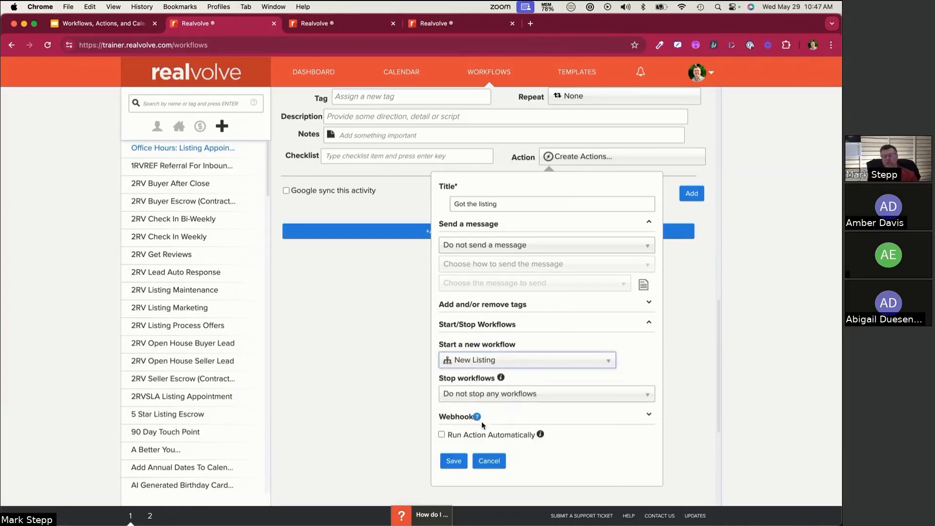
{"action": "left_click", "coordinate": [453, 461]}
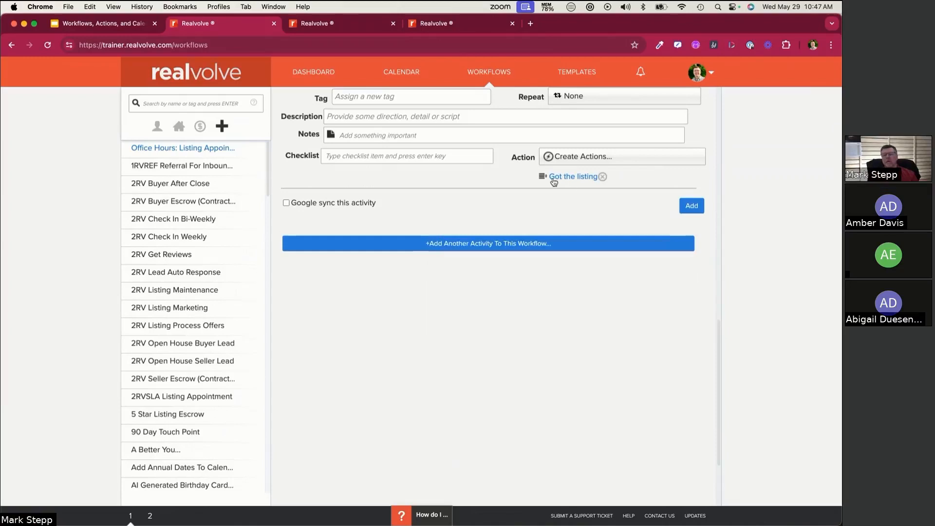
Create a second action titled "They Said NO" without a message or workflow, and save it
{"action": "left_click", "coordinate": [579, 159]}
{"action": "left_click", "coordinate": [504, 205]}
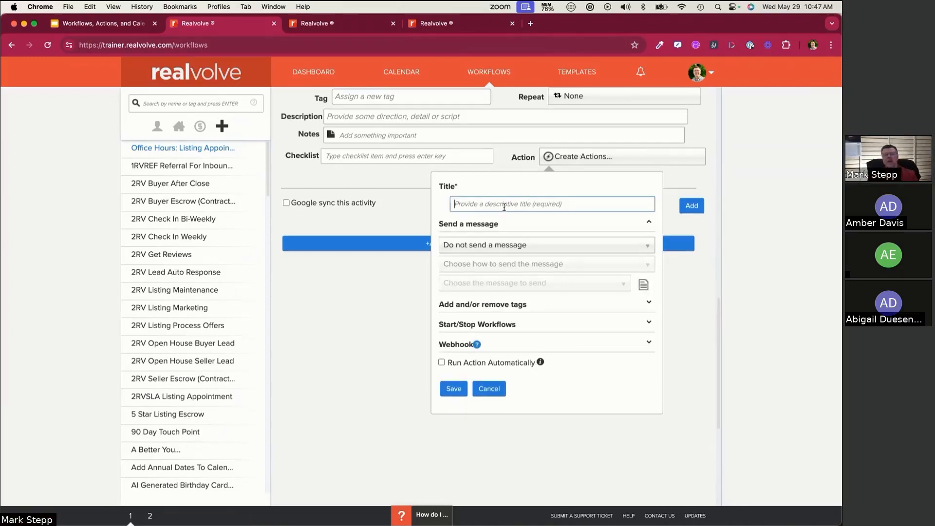
{"action": "type", "text": "They Said"}
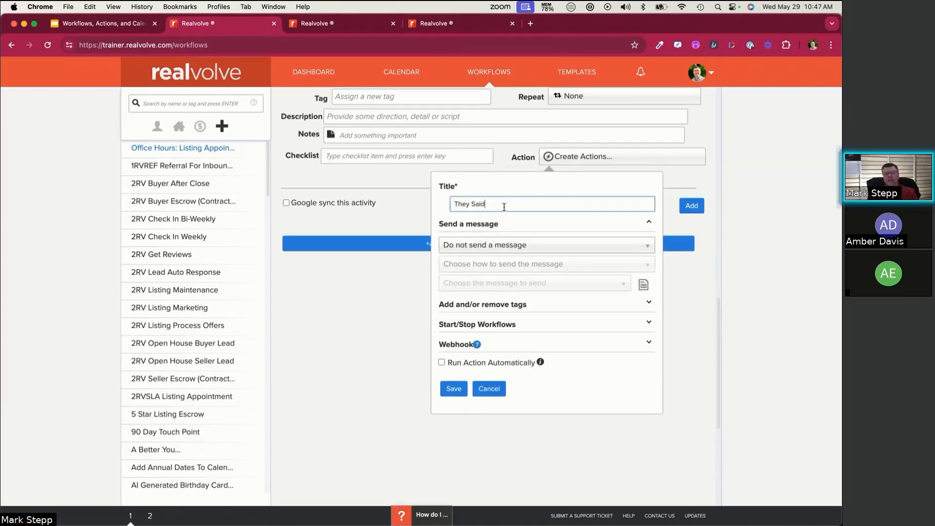
{"action": "type", "text": " NO"}
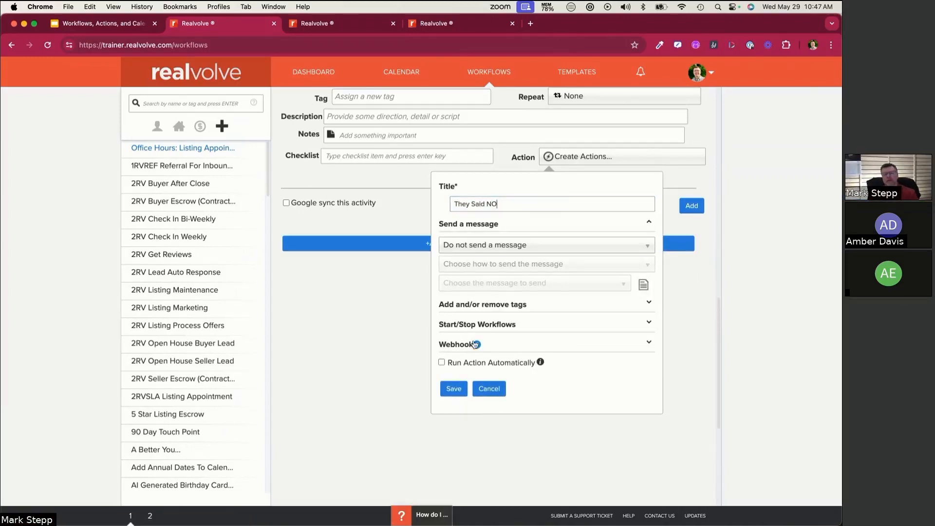
{"action": "left_click", "coordinate": [497, 330]}
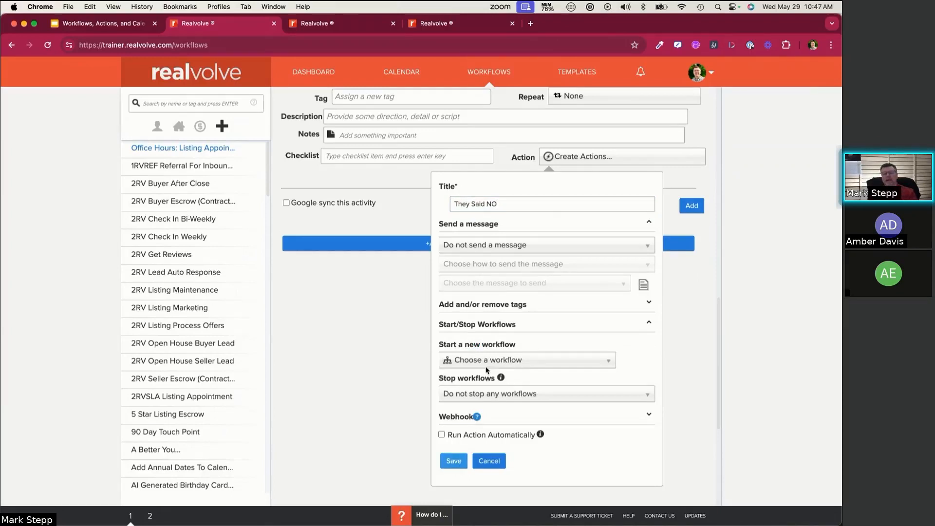
{"action": "left_click", "coordinate": [456, 464]}
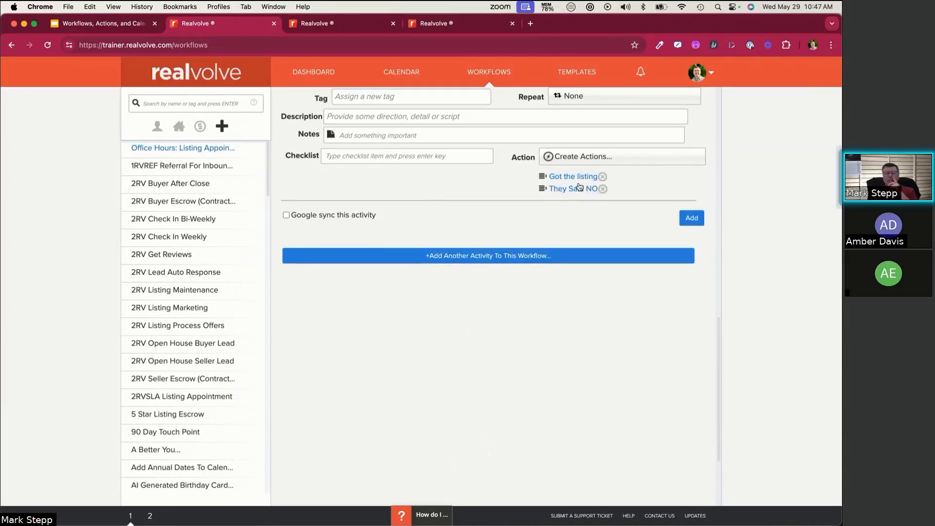
Create a third action titled "Not Yet" without a message or workflow, and save it
{"action": "left_click", "coordinate": [575, 156]}
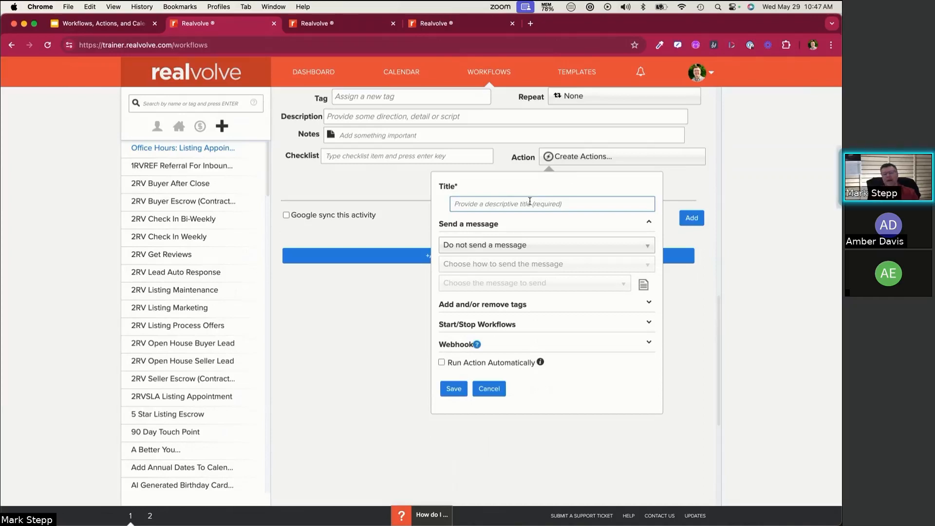
{"action": "type", "text": "Not Yet"}
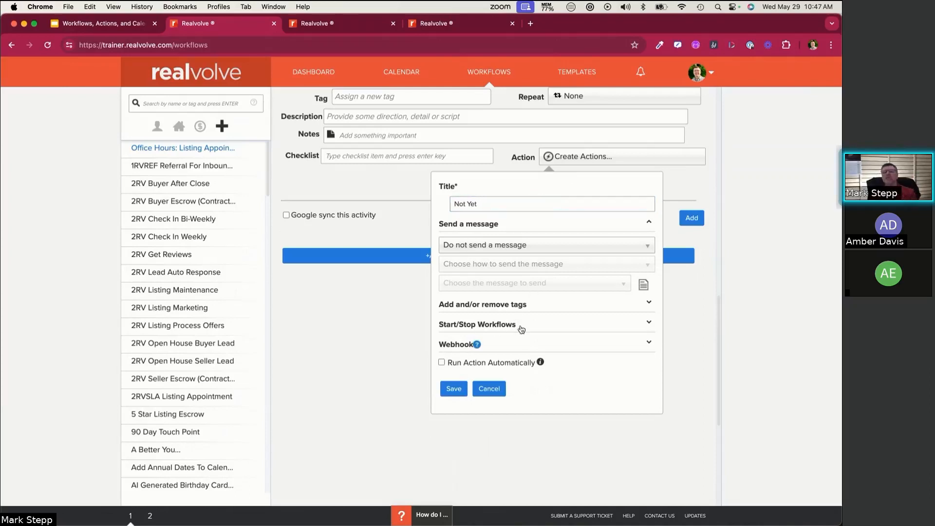
{"action": "left_click", "coordinate": [454, 388]}
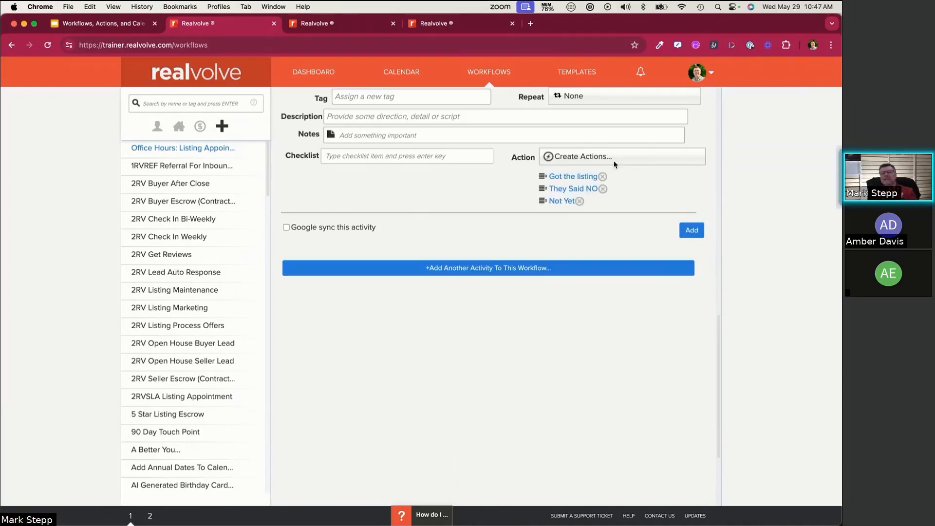
Add the Verify Listing Appointment Results to-do to the workflow and review the list of activities
{"action": "scroll", "coordinate": [591, 210], "scroll_direction": "up", "scroll_amount": 4}
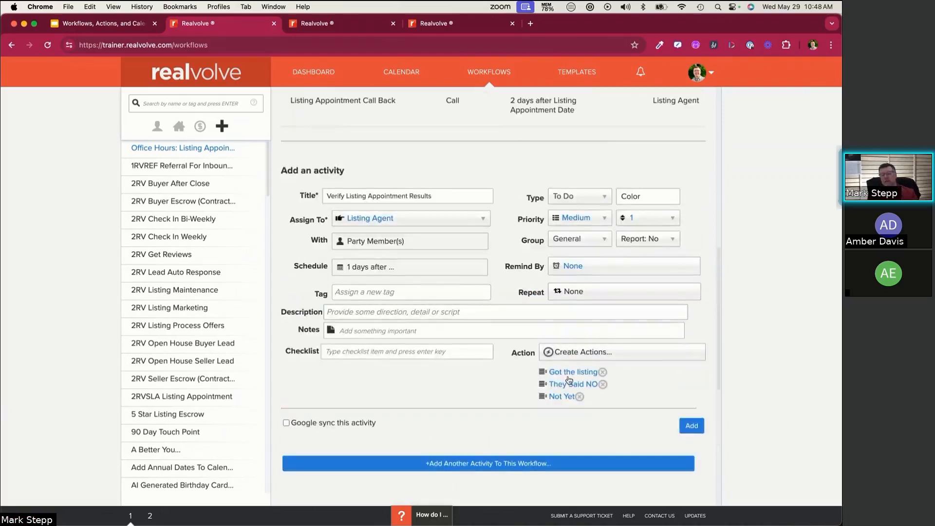
{"action": "scroll", "coordinate": [395, 285], "scroll_direction": "down", "scroll_amount": 1}
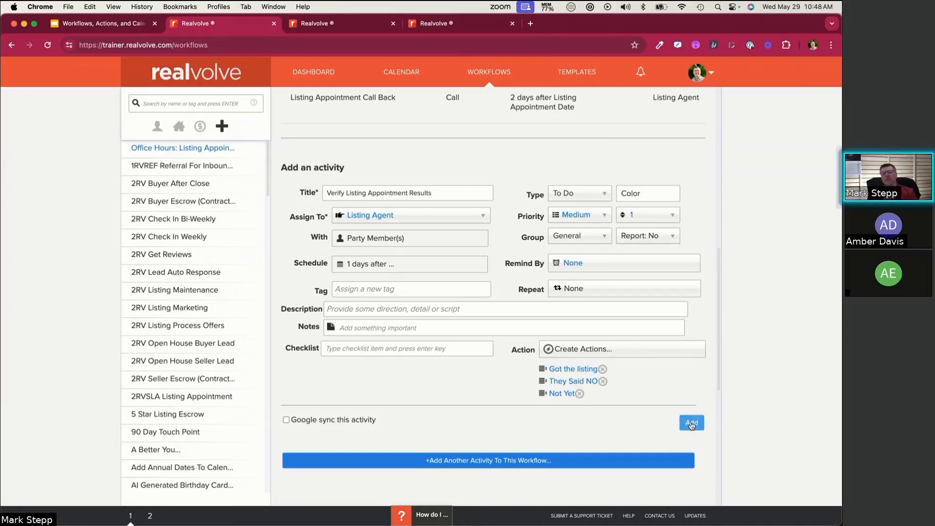
{"action": "left_click", "coordinate": [691, 423]}
{"action": "scroll", "coordinate": [547, 312], "scroll_direction": "up", "scroll_amount": 7}
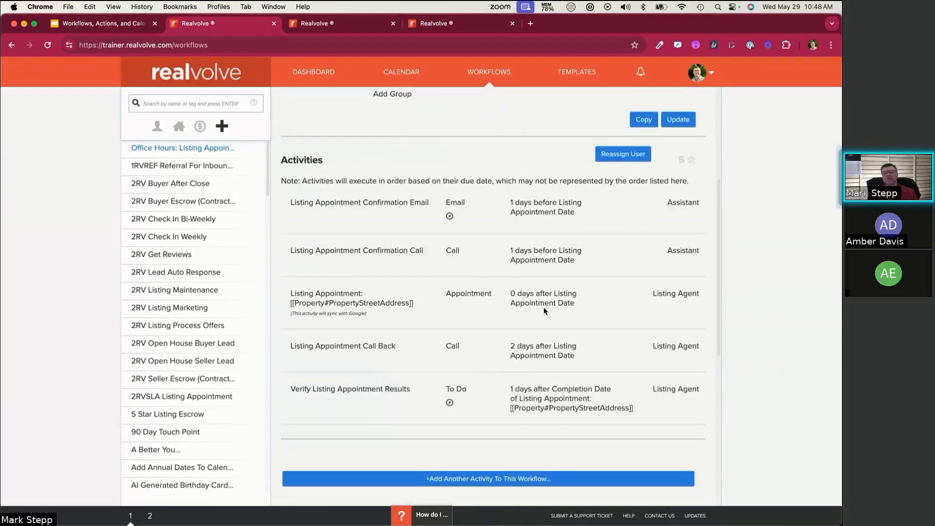
{"action": "scroll", "coordinate": [545, 312], "scroll_direction": "down", "scroll_amount": 1}
{"action": "scroll", "coordinate": [543, 310], "scroll_direction": "down", "scroll_amount": 2}
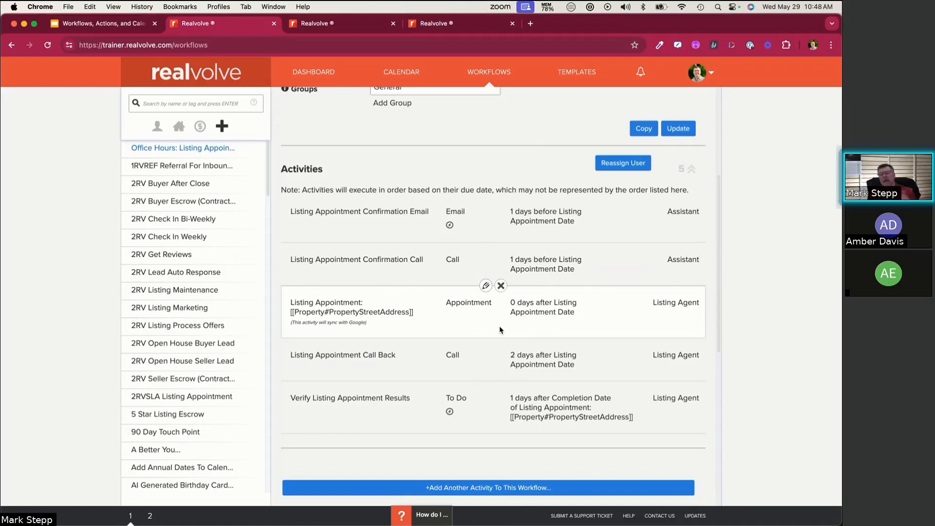
{"action": "left_click", "coordinate": [322, 77]}
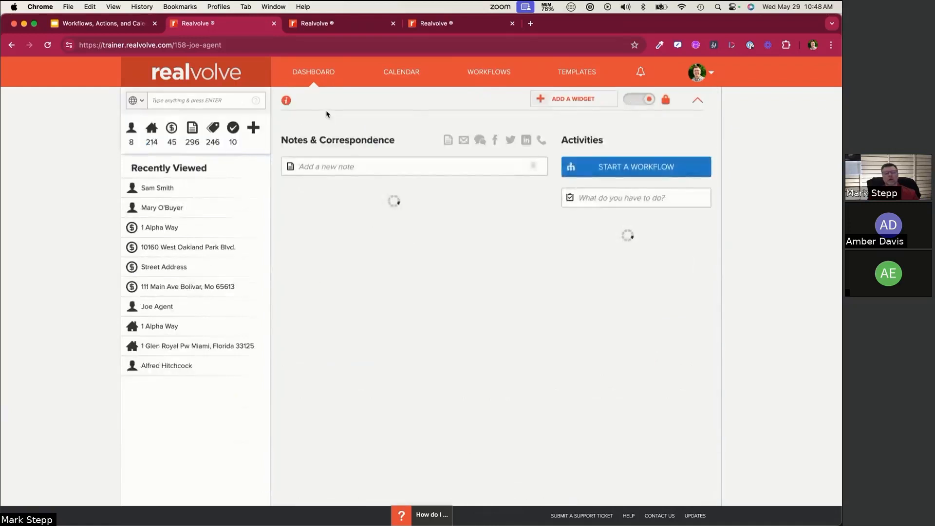
{"action": "left_click", "coordinate": [165, 231]}
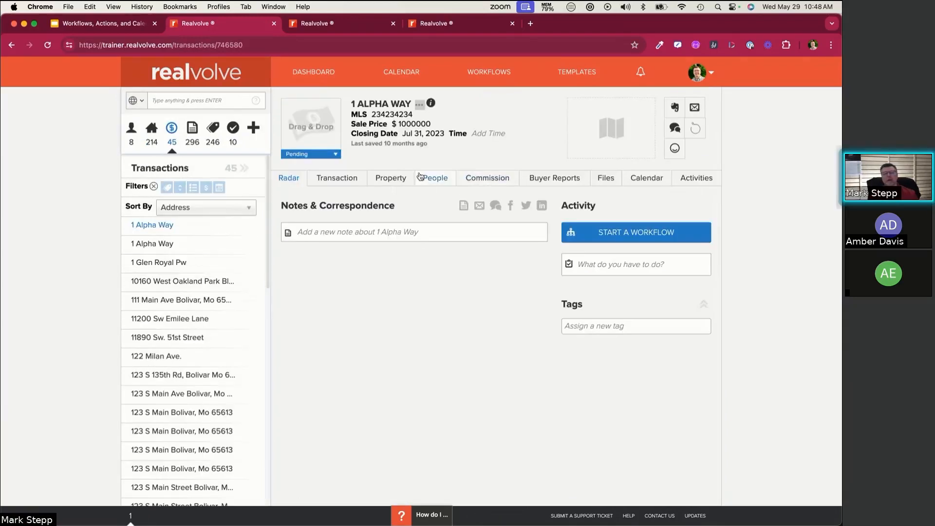
{"action": "left_click", "coordinate": [441, 134]}
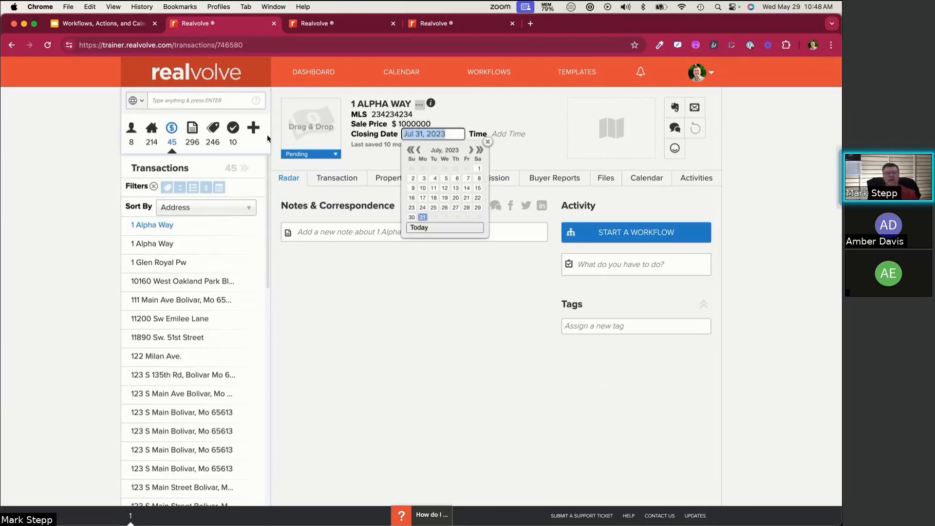
Create a new property record and enter its street address
{"action": "left_click", "coordinate": [253, 130]}
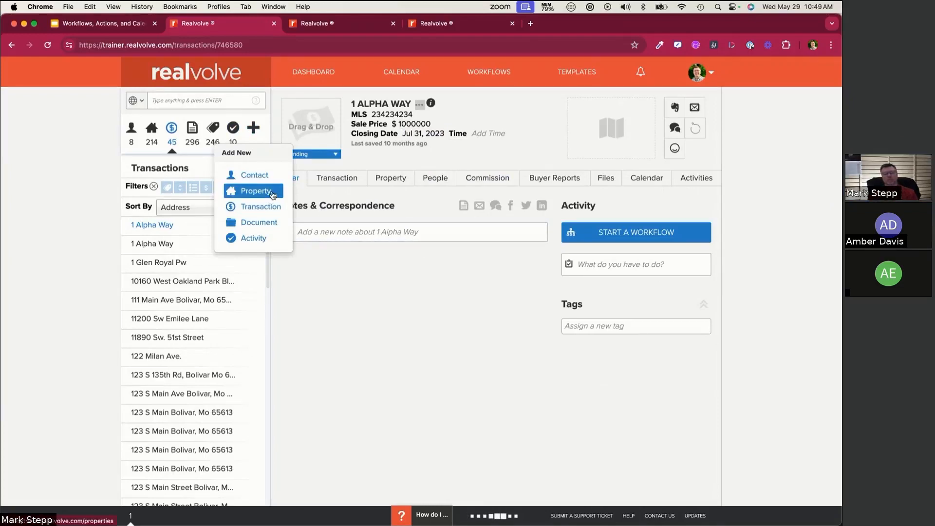
{"action": "left_click", "coordinate": [259, 194]}
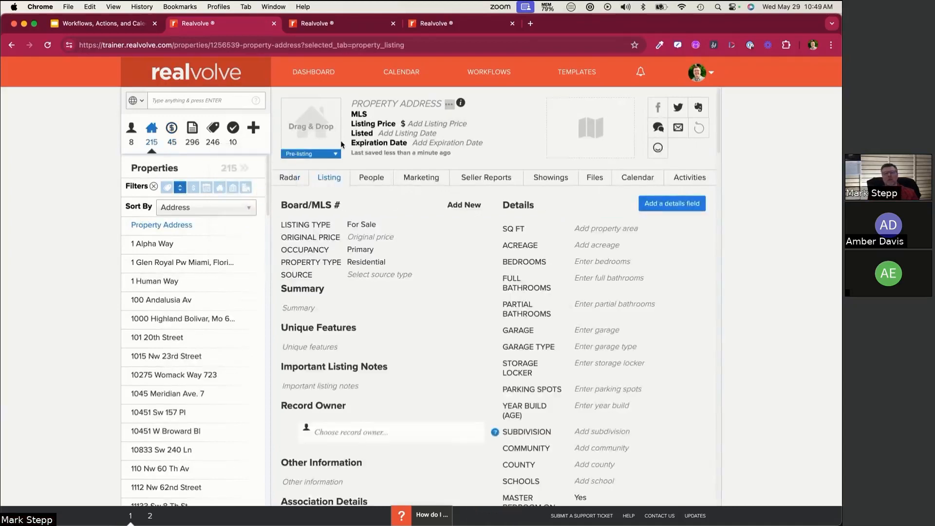
{"action": "left_click", "coordinate": [383, 104]}
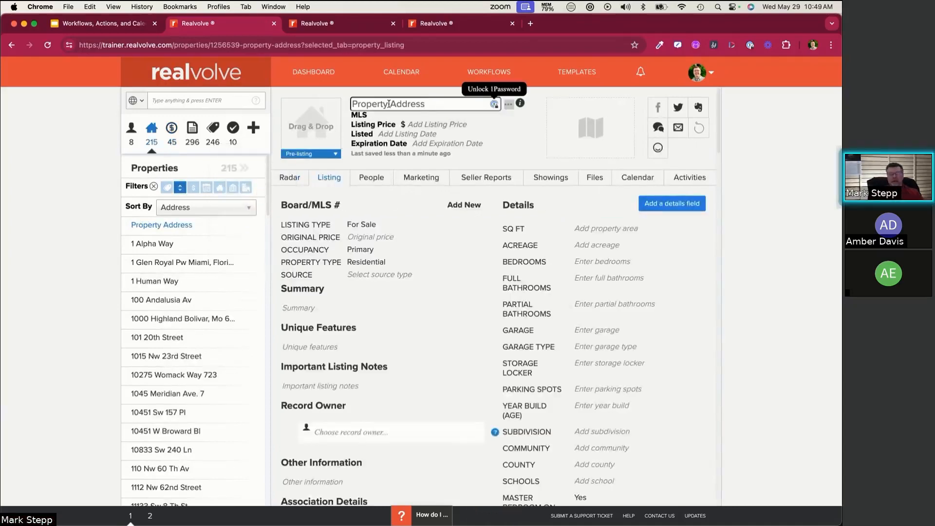
{"action": "type", "text": "2"}
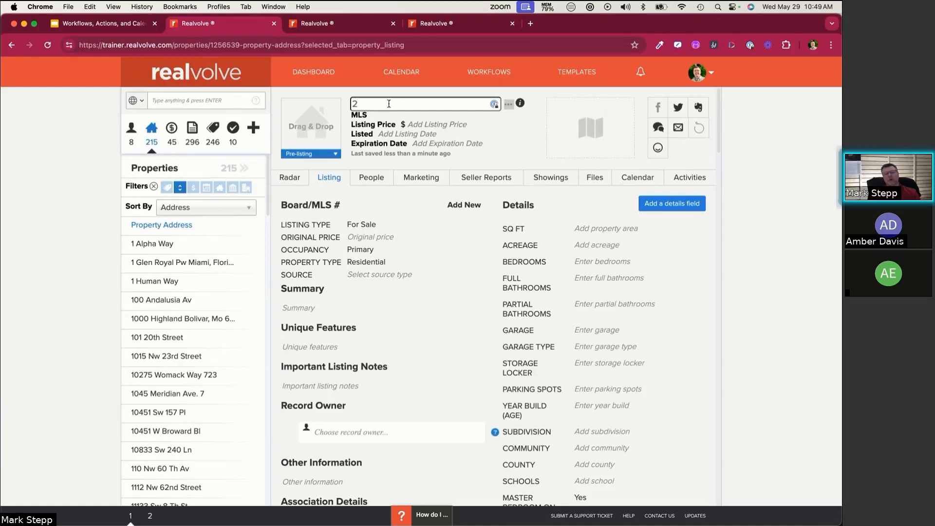
{"action": "type", "text": " Office Hours Way"}
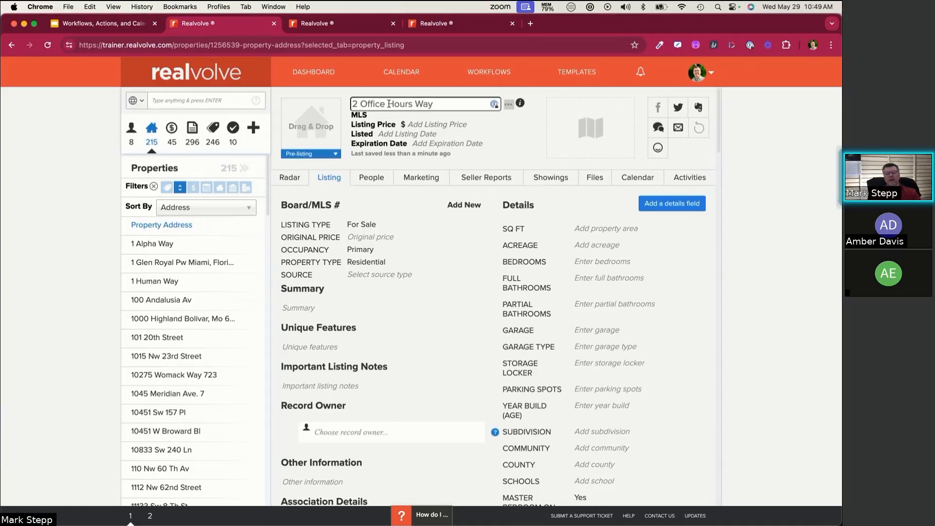
{"action": "left_click", "coordinate": [428, 122]}
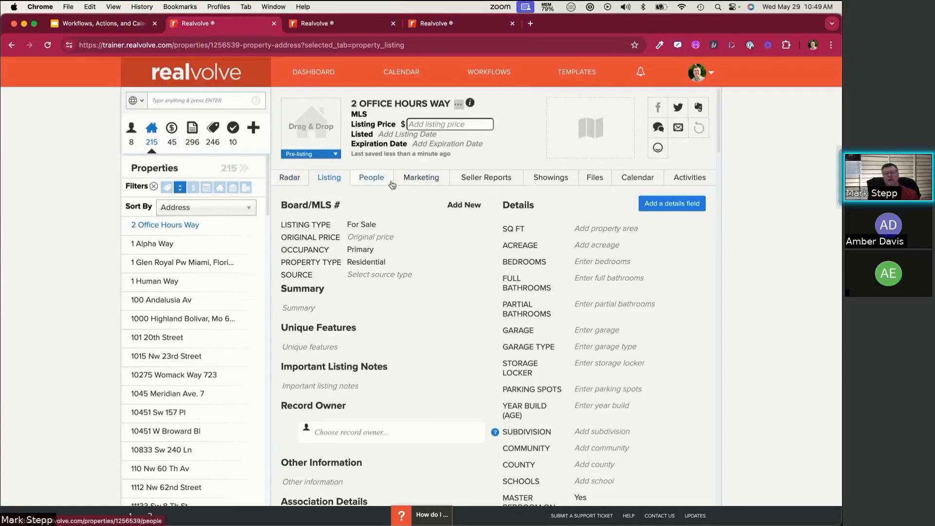
Assign the contact listed directly below the one marked "user" as the property's Seller
{"action": "left_click", "coordinate": [374, 181]}
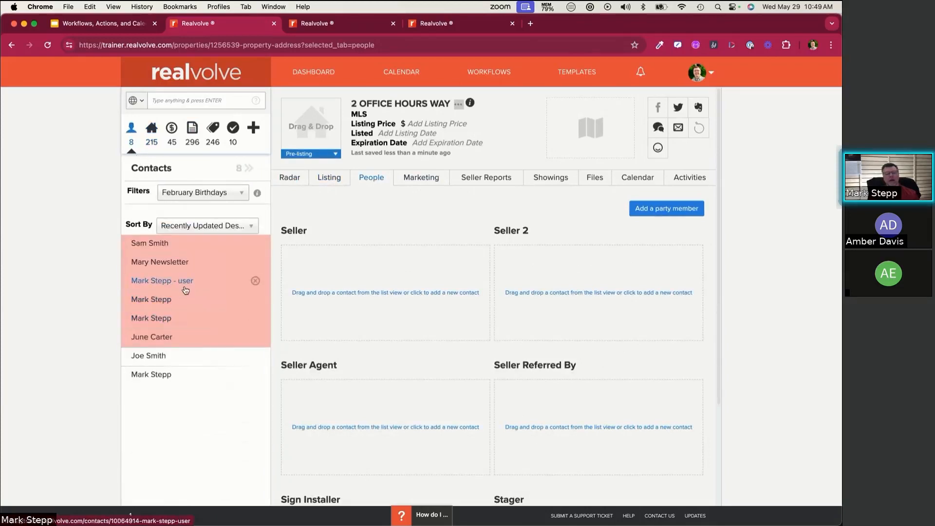
{"action": "left_click_drag", "start_coordinate": [173, 305], "coordinate": [359, 302]}
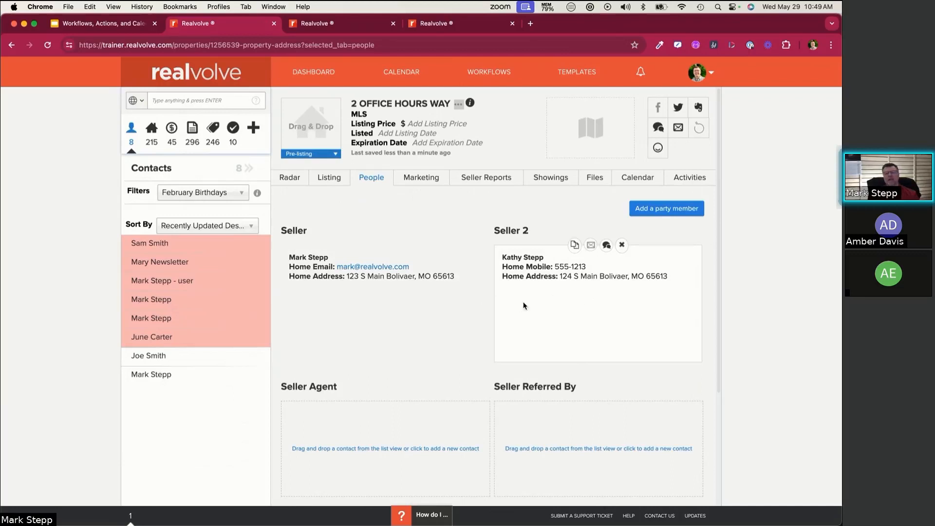
Begin starting the "Office Hours: Listing Appointment" workflow on the new property, keeping all of its activities
{"action": "left_click", "coordinate": [290, 179]}
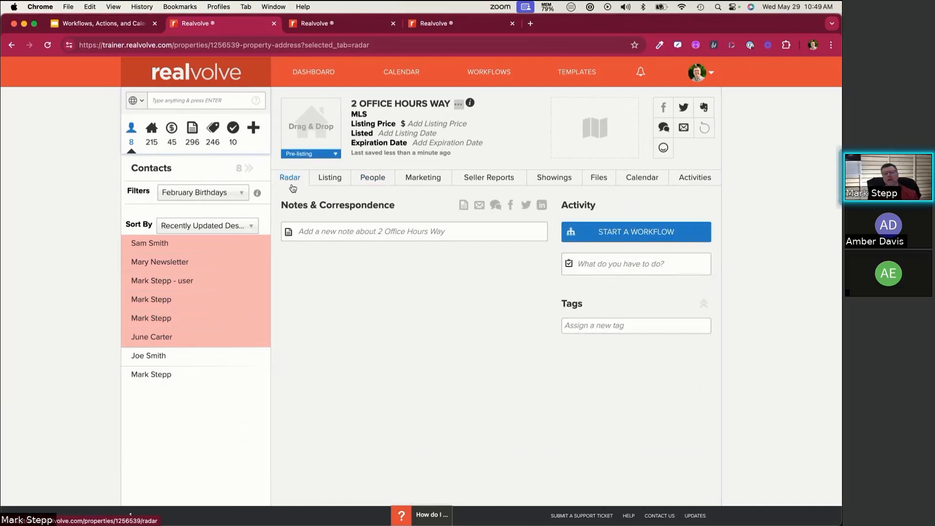
{"action": "left_click", "coordinate": [614, 237]}
{"action": "left_click", "coordinate": [514, 273]}
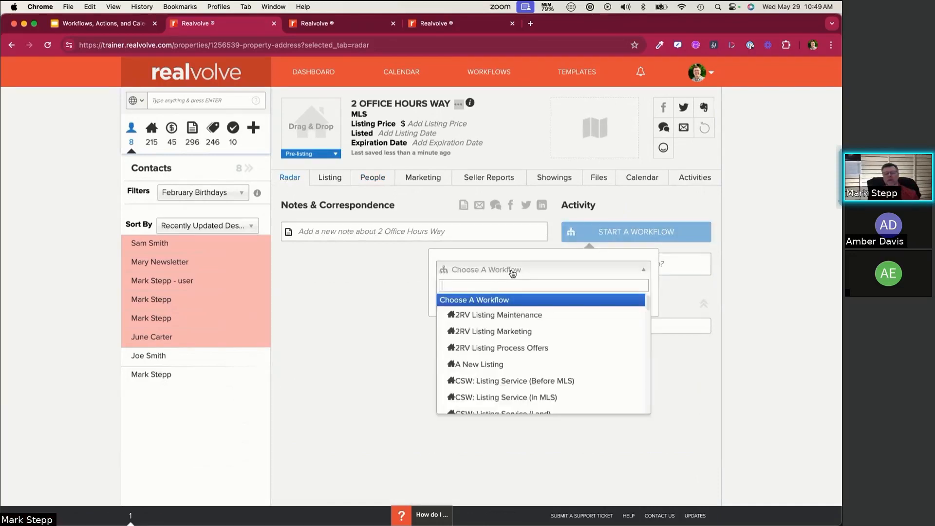
{"action": "type", "text": "office"}
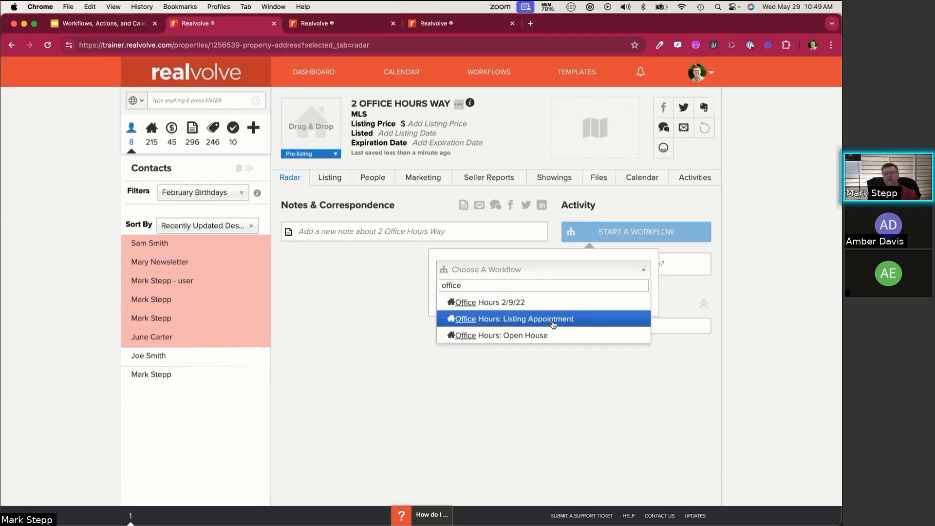
{"action": "left_click", "coordinate": [553, 319]}
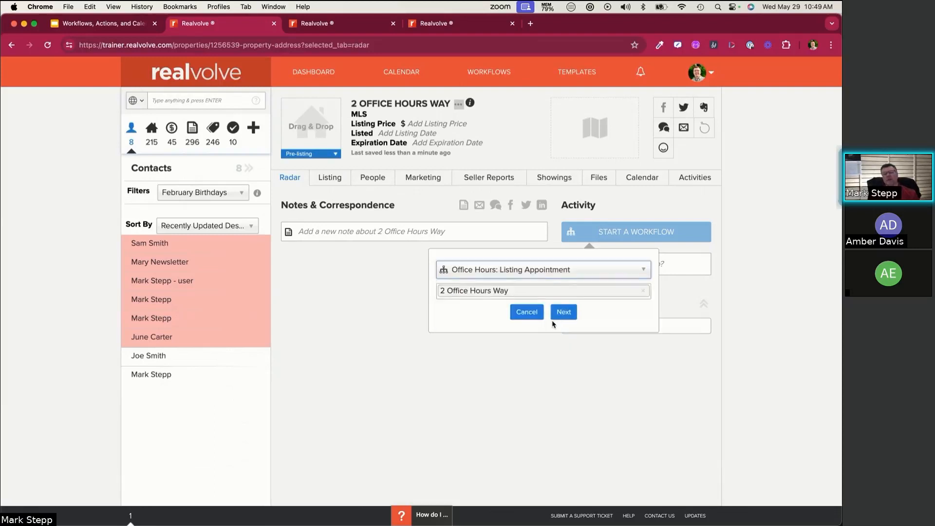
{"action": "left_click", "coordinate": [563, 313]}
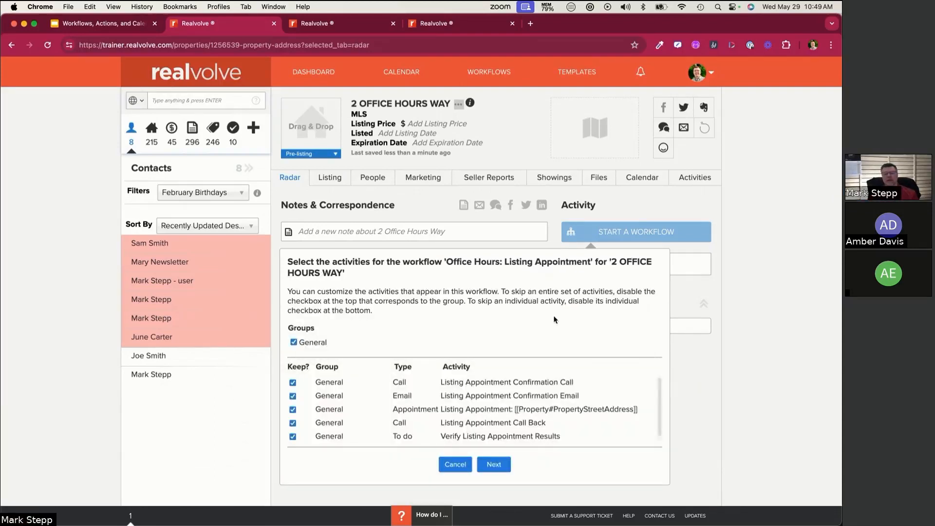
{"action": "left_click", "coordinate": [502, 465]}
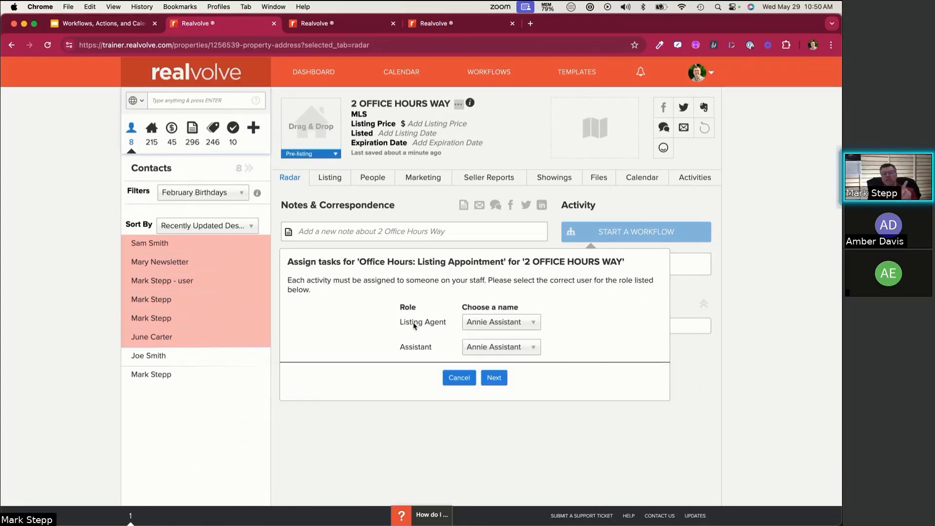
Assign the Listing Agent role to the agent listed directly below the assistant user, and keep the preselected user for the Assistant role
{"action": "left_click", "coordinate": [479, 325]}
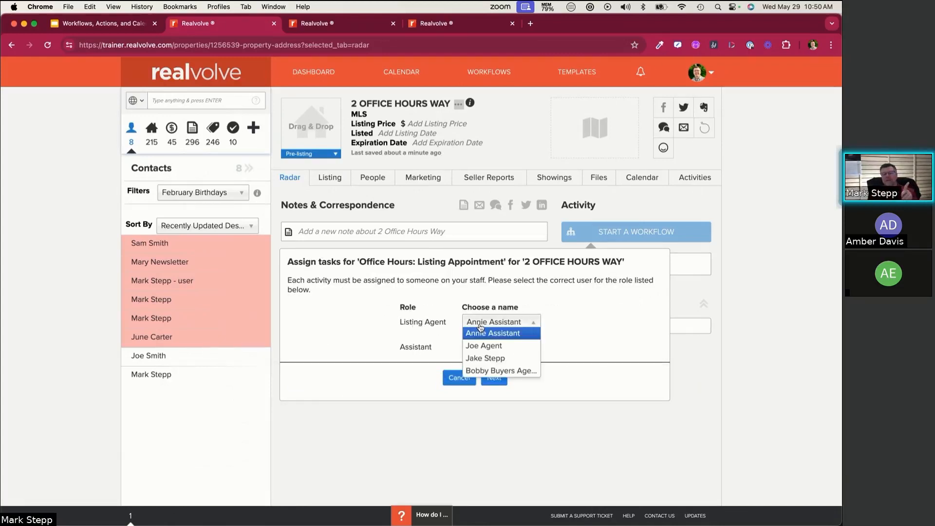
{"action": "left_click", "coordinate": [489, 348]}
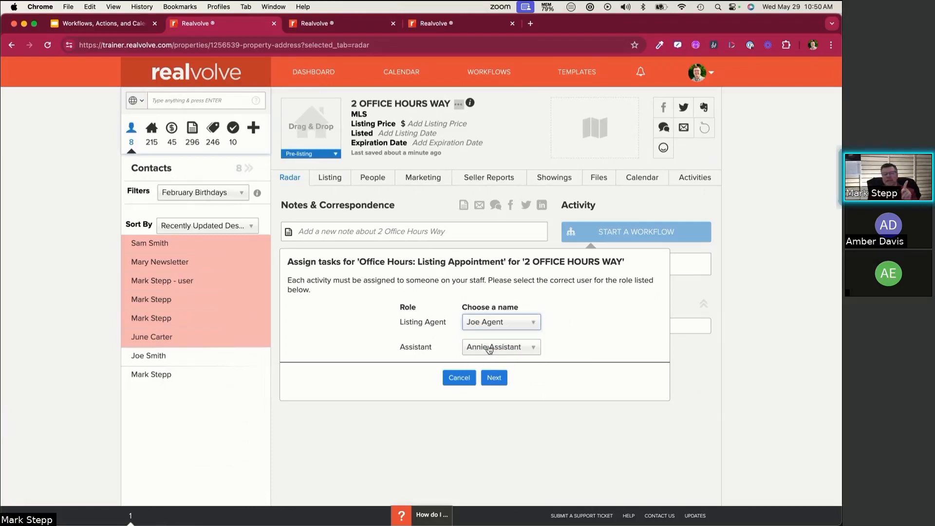
{"action": "left_click", "coordinate": [492, 350]}
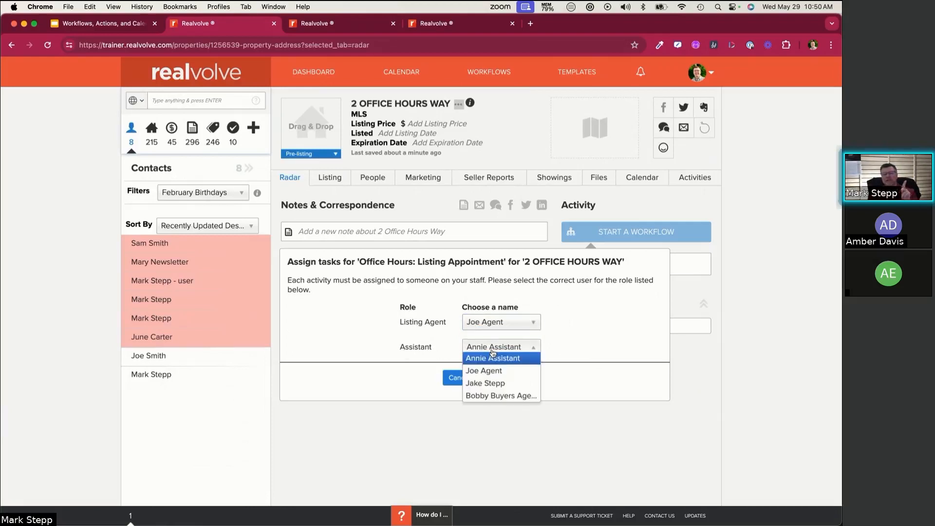
{"action": "left_click", "coordinate": [610, 349]}
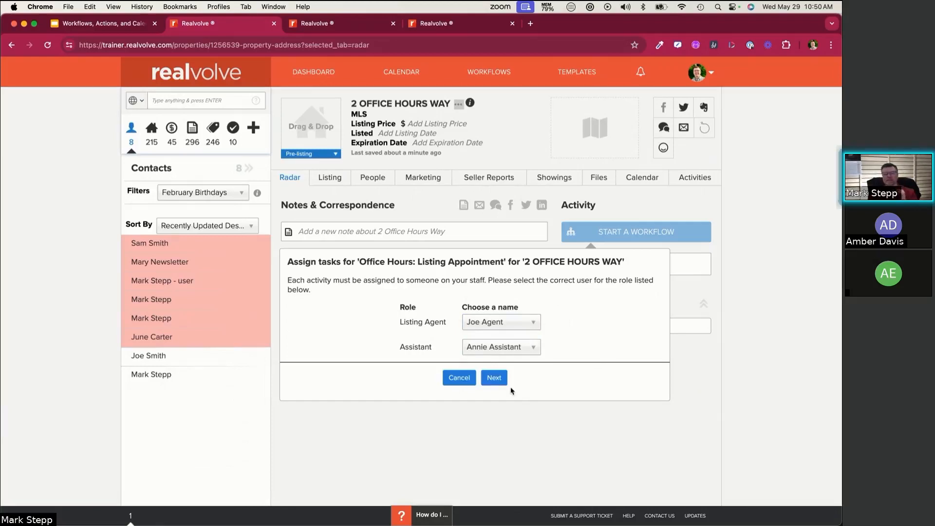
{"action": "left_click", "coordinate": [495, 379]}
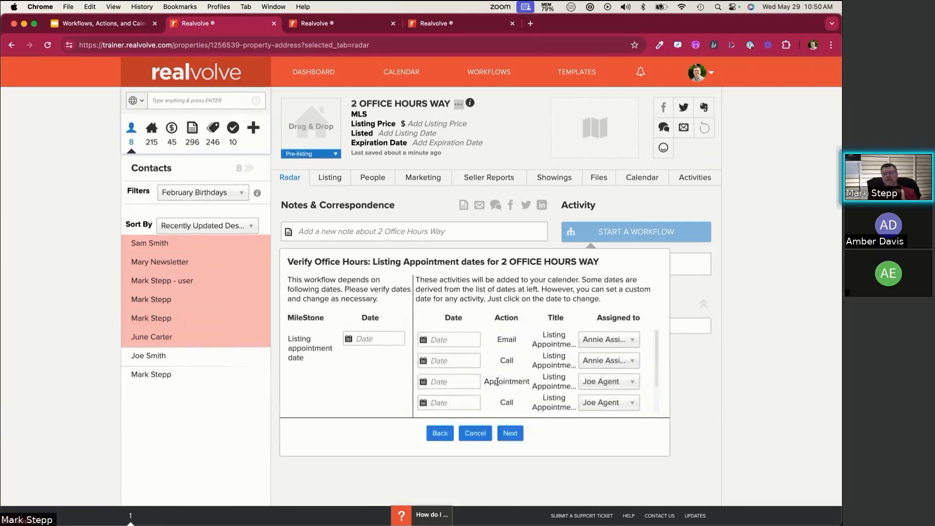
Set the workflow's Listing appointment date milestone to Jun 12, 2024
{"action": "scroll", "coordinate": [497, 382], "scroll_direction": "down", "scroll_amount": 2}
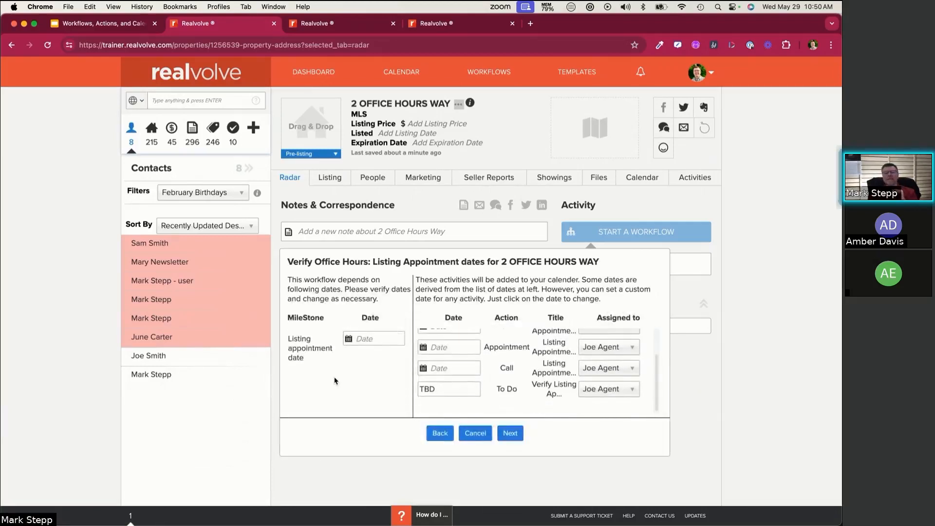
{"action": "left_click", "coordinate": [374, 338]}
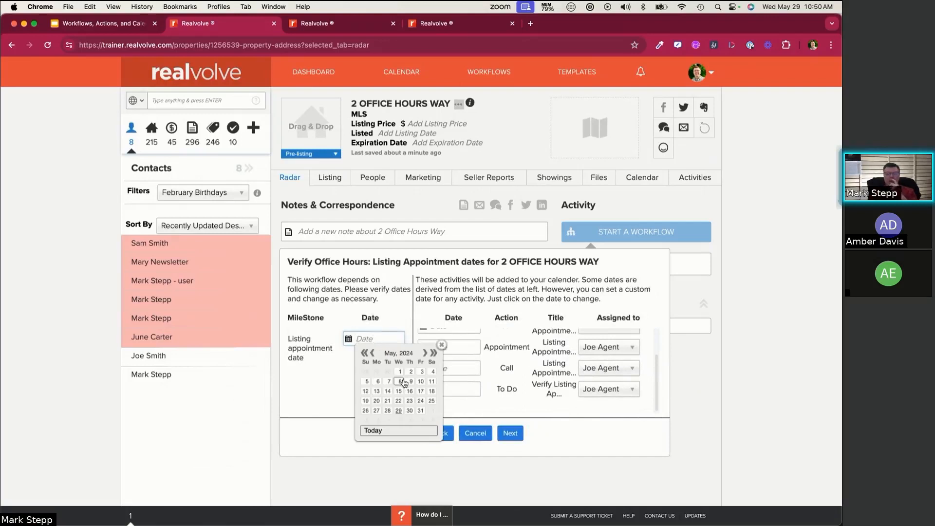
{"action": "left_click", "coordinate": [425, 354]}
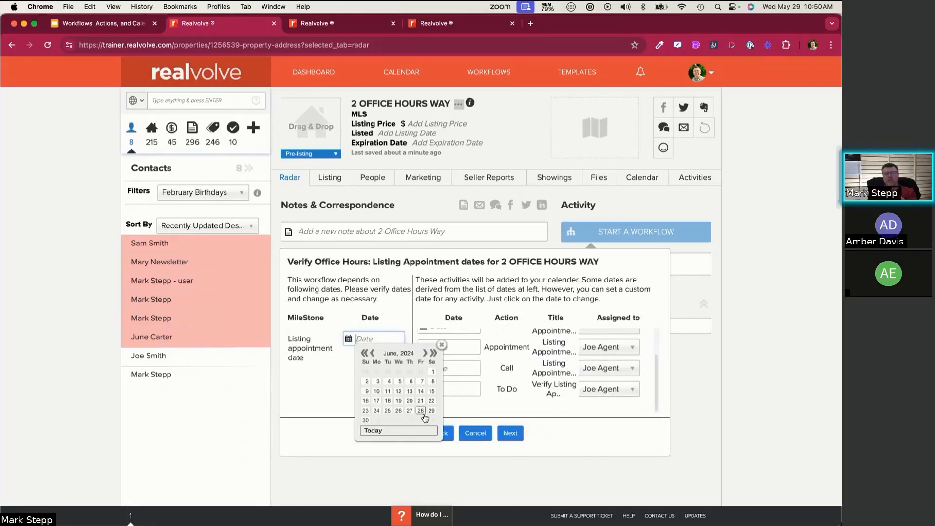
{"action": "left_click", "coordinate": [399, 391]}
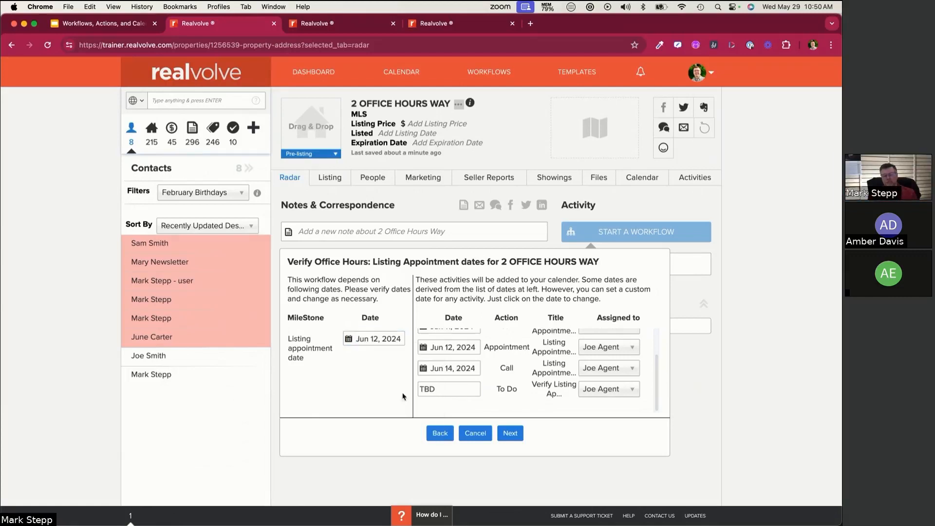
Review the activity dates, accept them together with both sellers as parties, and finish starting the workflow
{"action": "scroll", "coordinate": [465, 397], "scroll_direction": "up", "scroll_amount": 2}
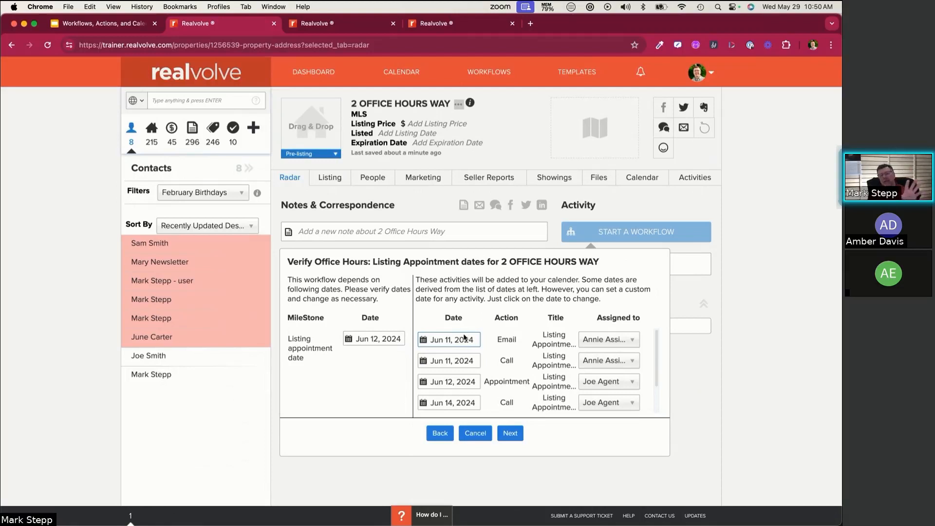
{"action": "scroll", "coordinate": [455, 400], "scroll_direction": "down", "scroll_amount": 2}
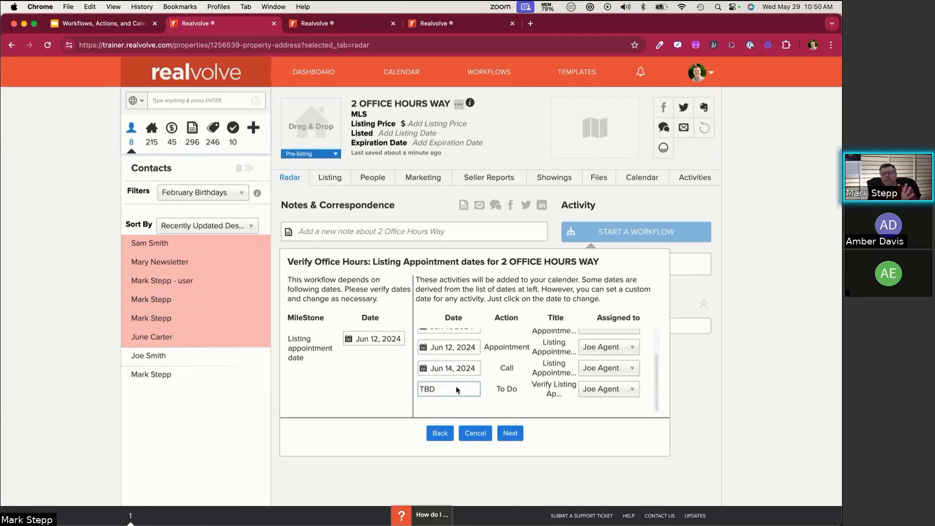
{"action": "scroll", "coordinate": [540, 395], "scroll_direction": "up", "scroll_amount": 1}
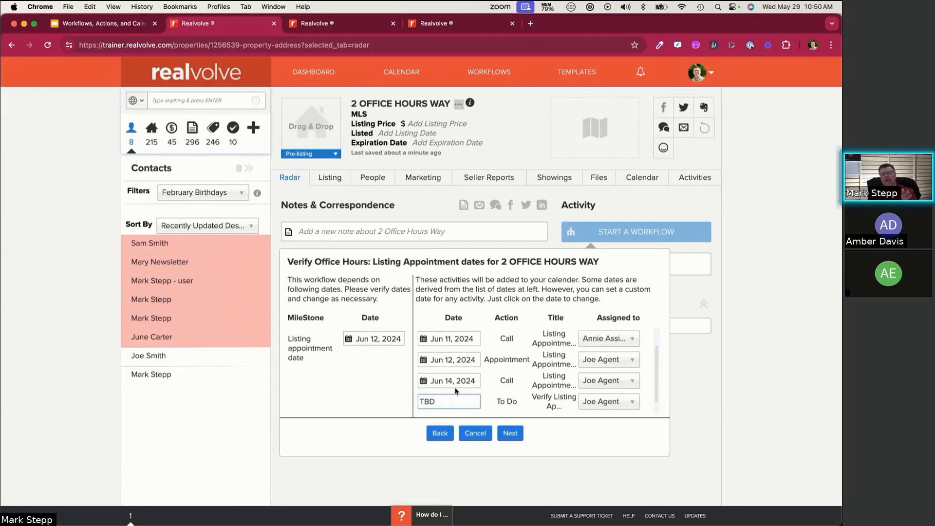
{"action": "scroll", "coordinate": [454, 375], "scroll_direction": "up", "scroll_amount": 2}
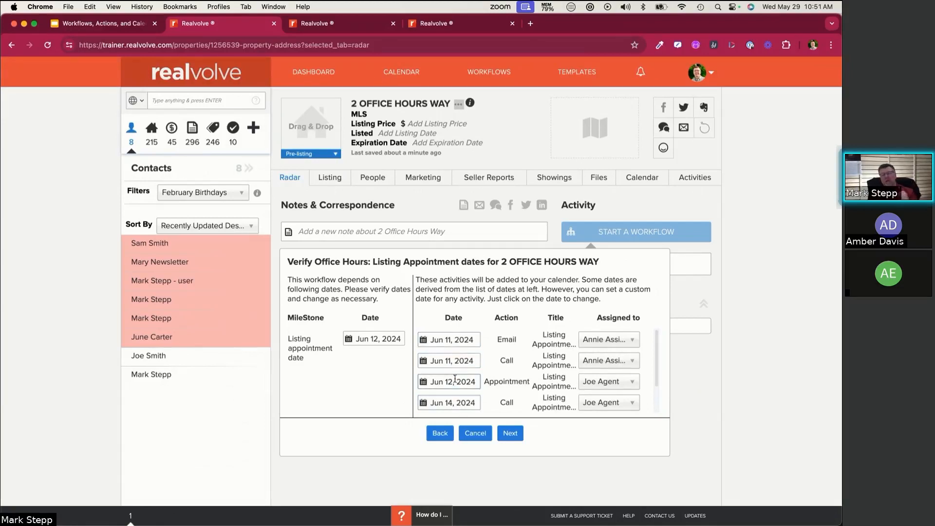
{"action": "scroll", "coordinate": [500, 386], "scroll_direction": "down", "scroll_amount": 2}
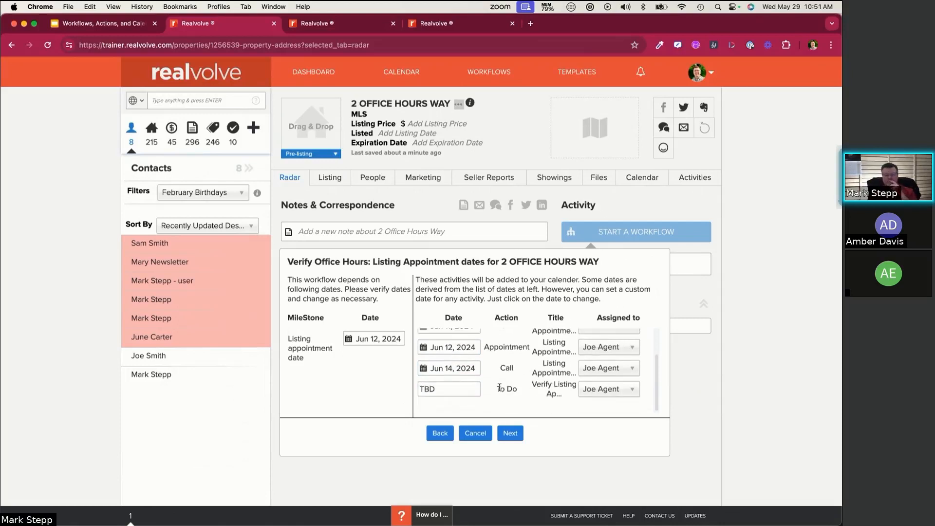
{"action": "left_click", "coordinate": [510, 434]}
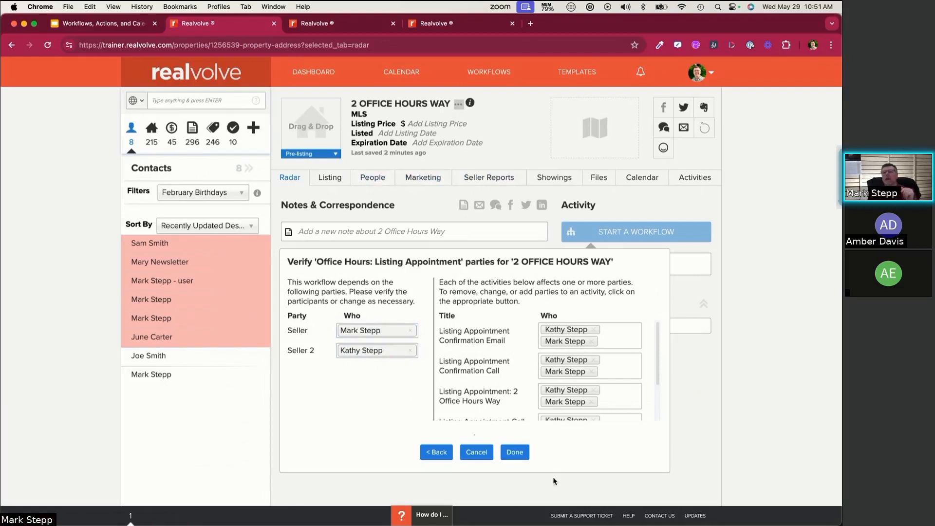
{"action": "left_click", "coordinate": [511, 451]}
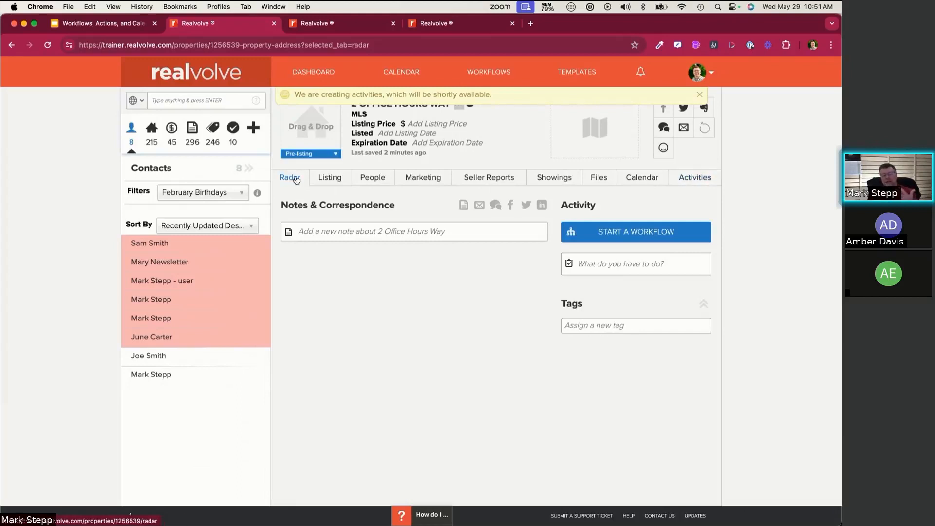
Review the property's incomplete activities created by the listing appointment workflow
{"action": "left_click", "coordinate": [689, 180]}
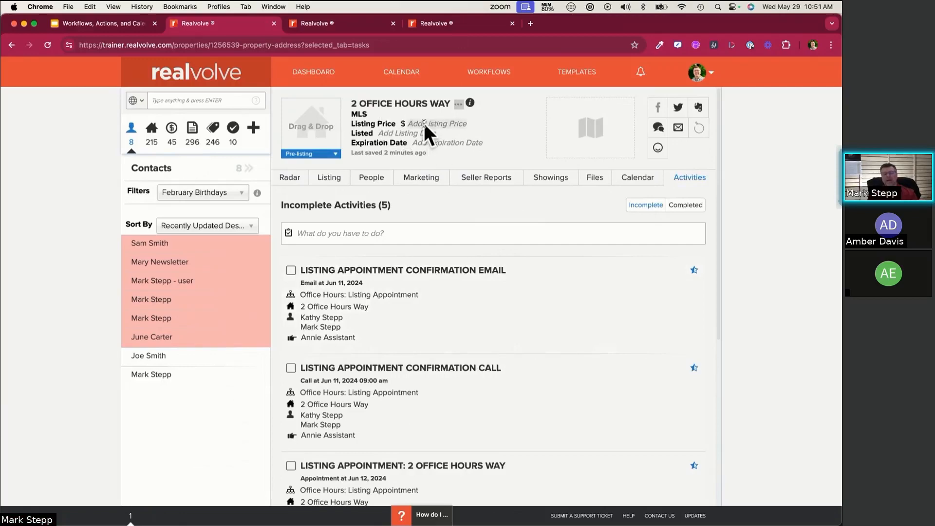
{"action": "scroll", "coordinate": [380, 305], "scroll_direction": "down", "scroll_amount": 7}
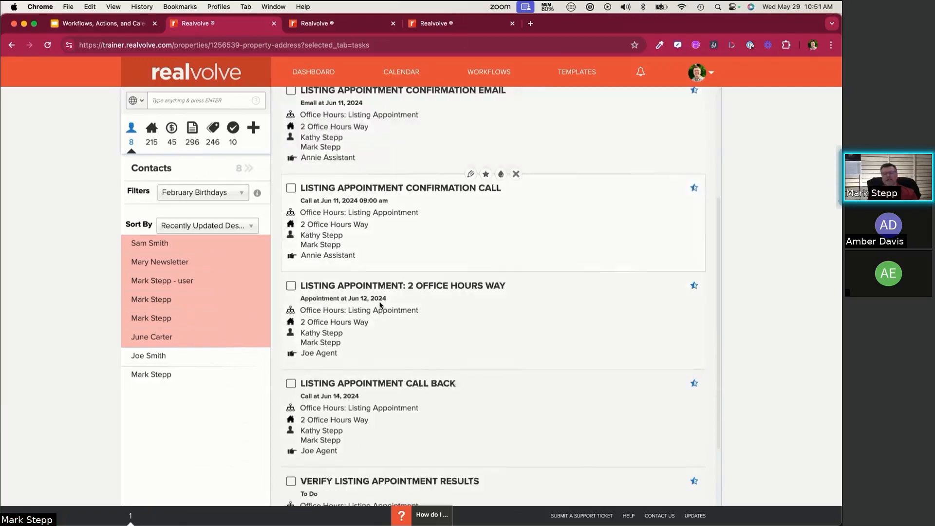
{"action": "scroll", "coordinate": [380, 306], "scroll_direction": "up", "scroll_amount": 6}
{"action": "scroll", "coordinate": [380, 306], "scroll_direction": "up", "scroll_amount": 1}
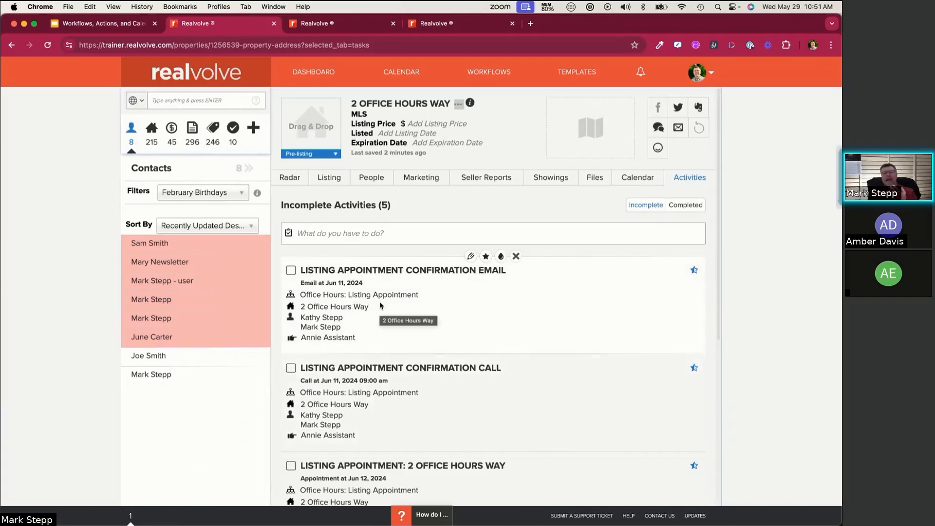
Check the workflow activities in the property's June 2024 calendar and inspect the details of the June 12 listing appointment
{"action": "left_click", "coordinate": [636, 179]}
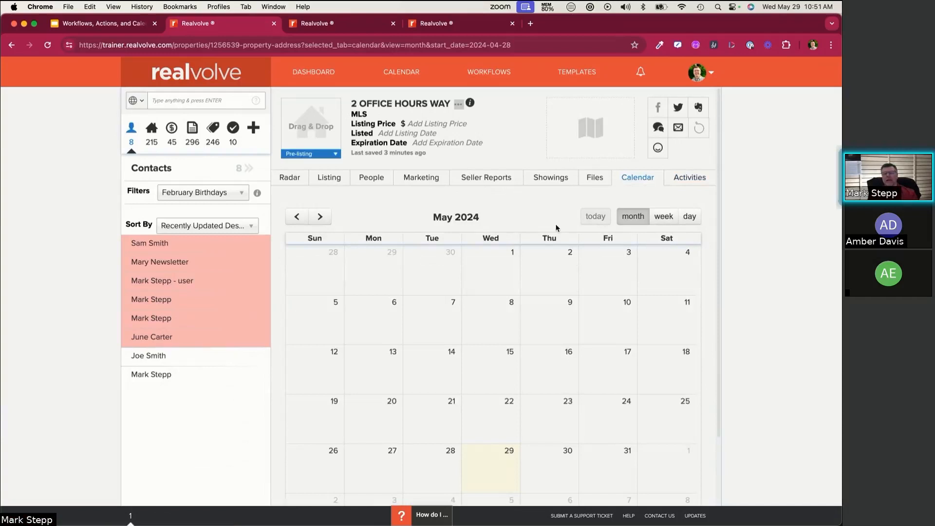
{"action": "left_click", "coordinate": [320, 217]}
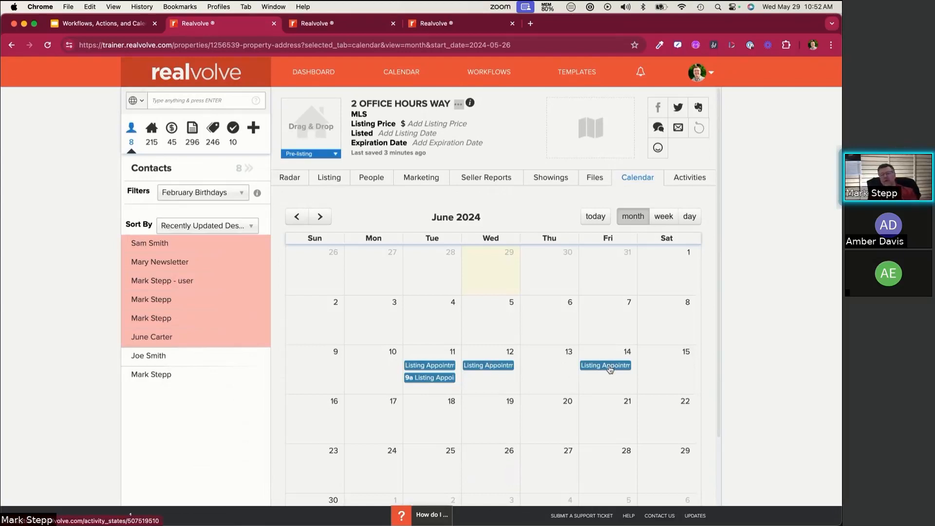
{"action": "left_click", "coordinate": [489, 366]}
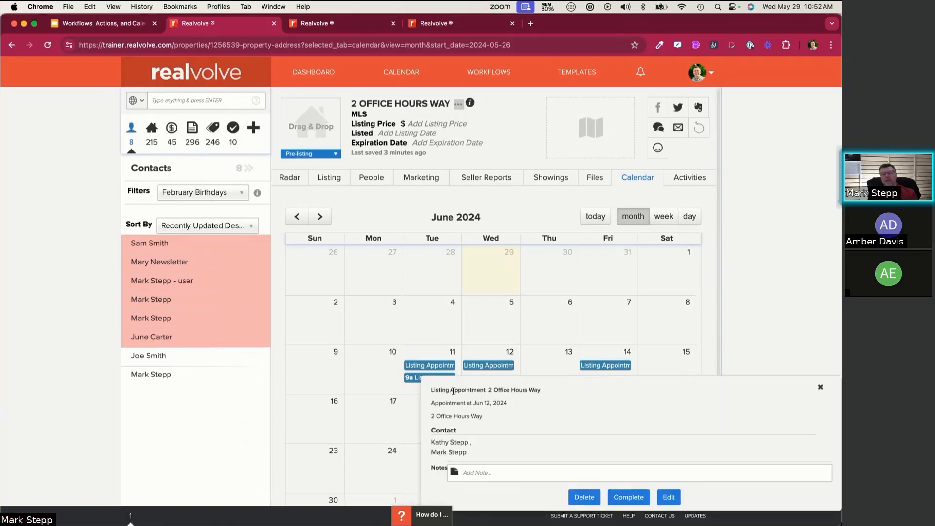
{"action": "left_click_drag", "start_coordinate": [431, 392], "coordinate": [546, 393]}
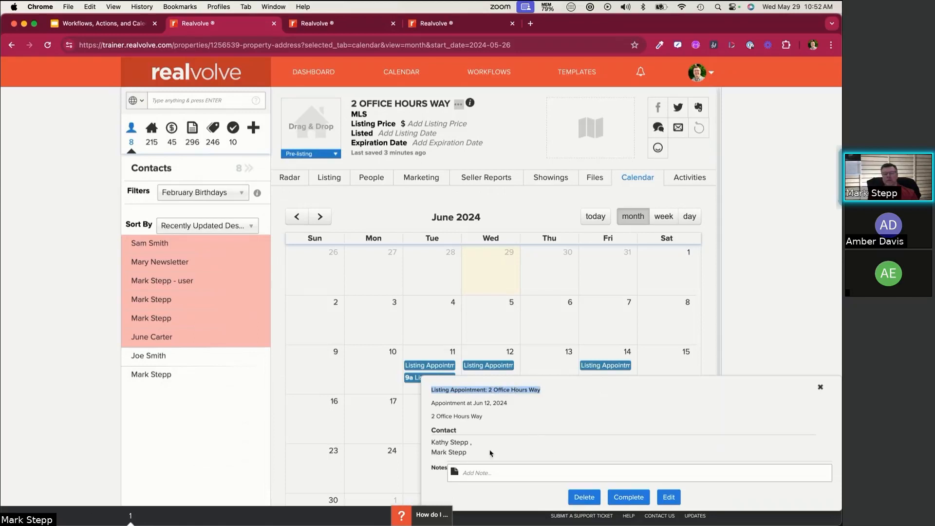
{"action": "left_click", "coordinate": [820, 387]}
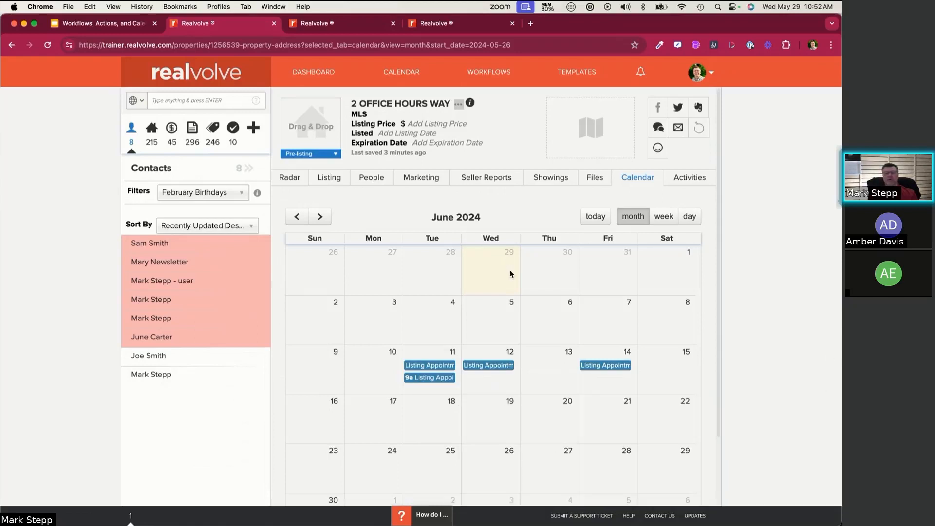
{"action": "scroll", "coordinate": [511, 274], "scroll_direction": "down", "scroll_amount": 2}
{"action": "scroll", "coordinate": [510, 274], "scroll_direction": "up", "scroll_amount": 2}
Check the main calendar for the listing appointment activities in June 2024, and return to May 2024
{"action": "left_click", "coordinate": [408, 74]}
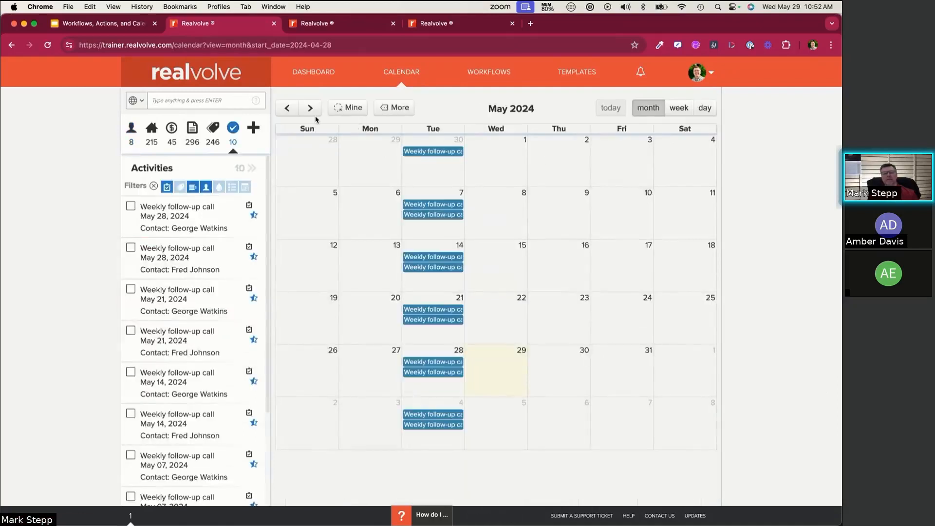
{"action": "left_click", "coordinate": [310, 108]}
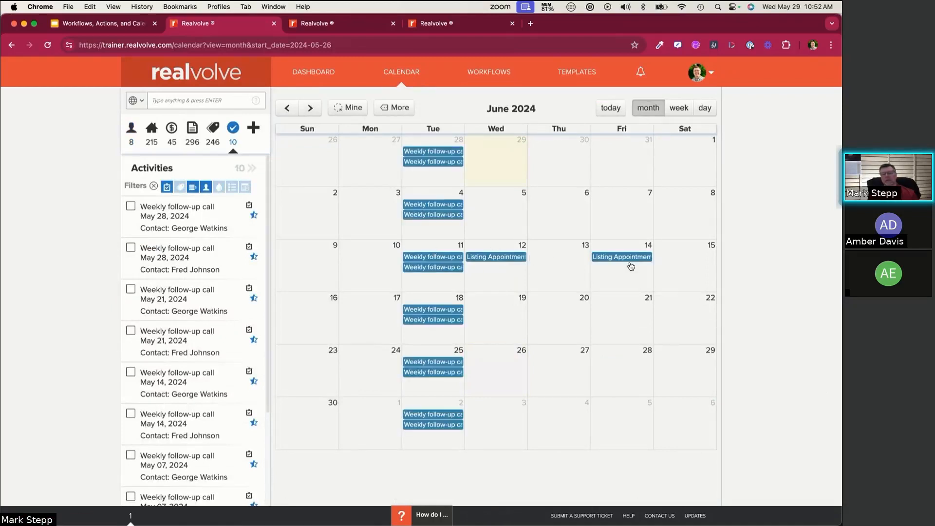
{"action": "left_click", "coordinate": [287, 109]}
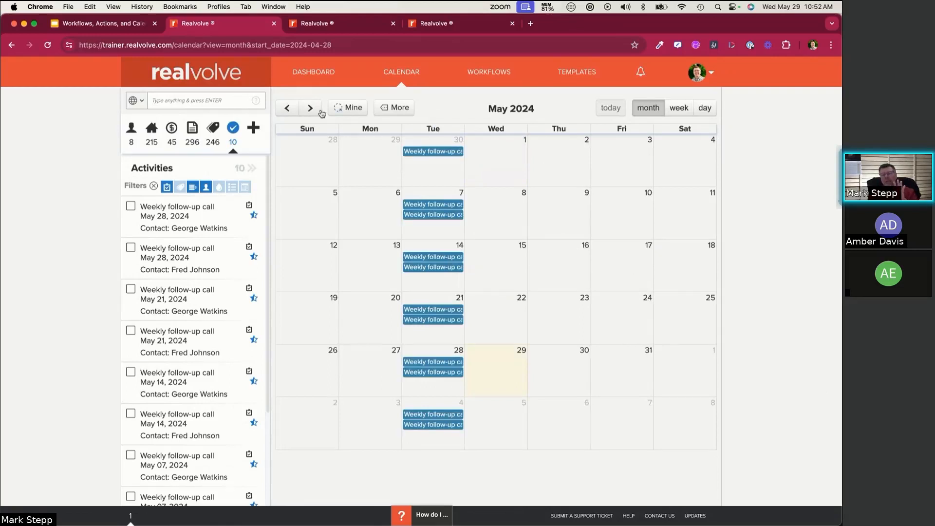
Examine the list of due activities on the dashboard
{"action": "left_click", "coordinate": [313, 72]}
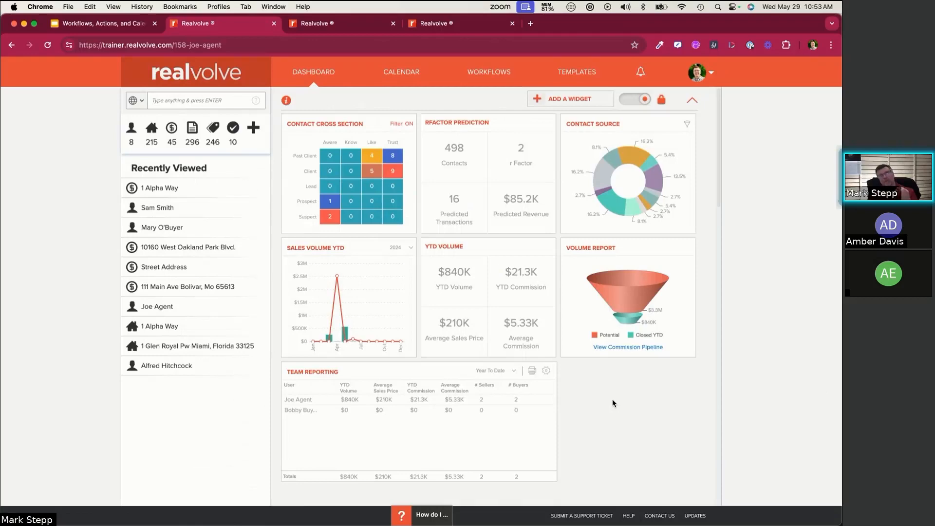
{"action": "scroll", "coordinate": [612, 399], "scroll_direction": "down", "scroll_amount": 5}
{"action": "scroll", "coordinate": [614, 402], "scroll_direction": "down", "scroll_amount": 4}
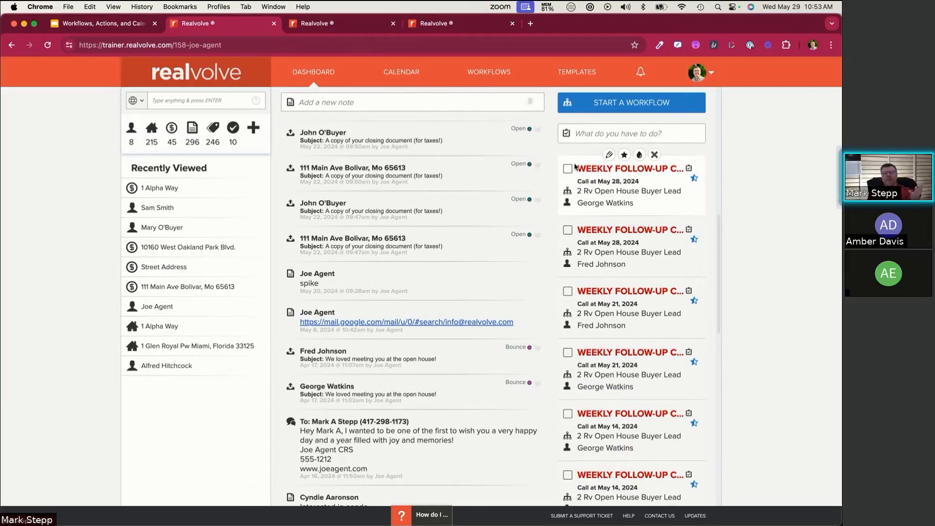
Review the weekly follow-up calls further down the dashboard's activities, and return to the reporting widgets
{"action": "scroll", "coordinate": [604, 400], "scroll_direction": "down", "scroll_amount": 5}
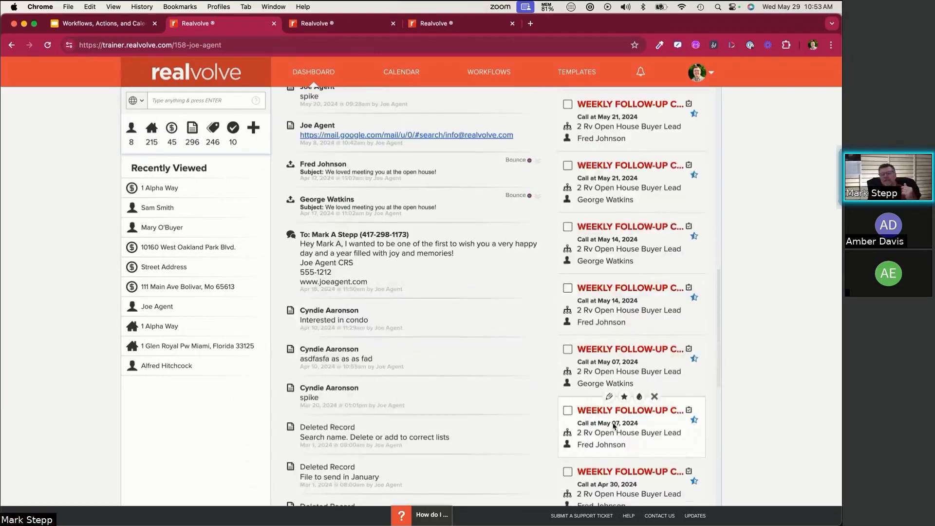
{"action": "scroll", "coordinate": [612, 415], "scroll_direction": "up", "scroll_amount": 6}
{"action": "scroll", "coordinate": [612, 415], "scroll_direction": "up", "scroll_amount": 4}
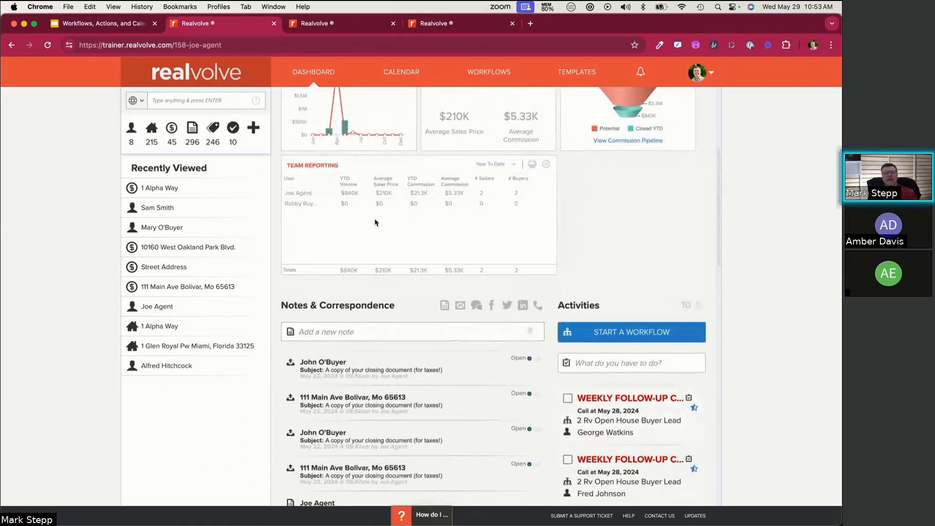
{"action": "scroll", "coordinate": [421, 234], "scroll_direction": "up", "scroll_amount": 5}
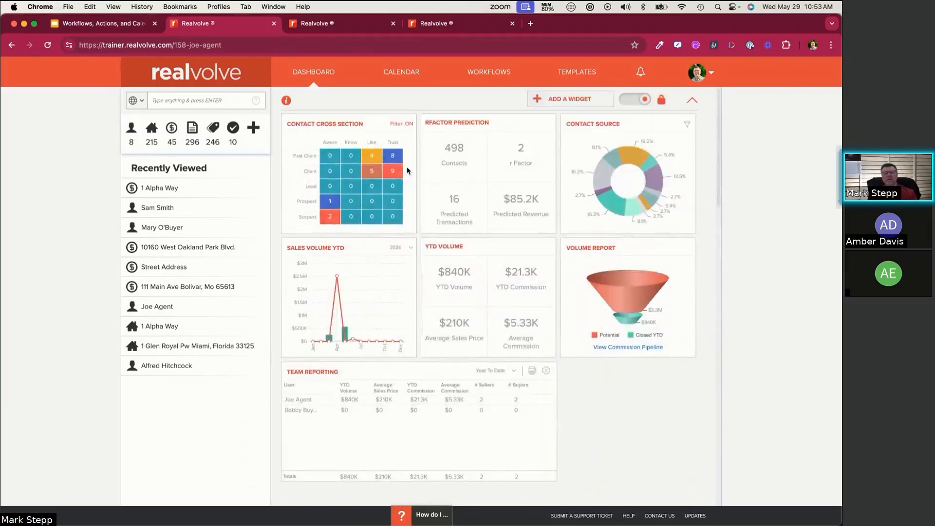
{"action": "mouse_move", "coordinate": [403, 171]}
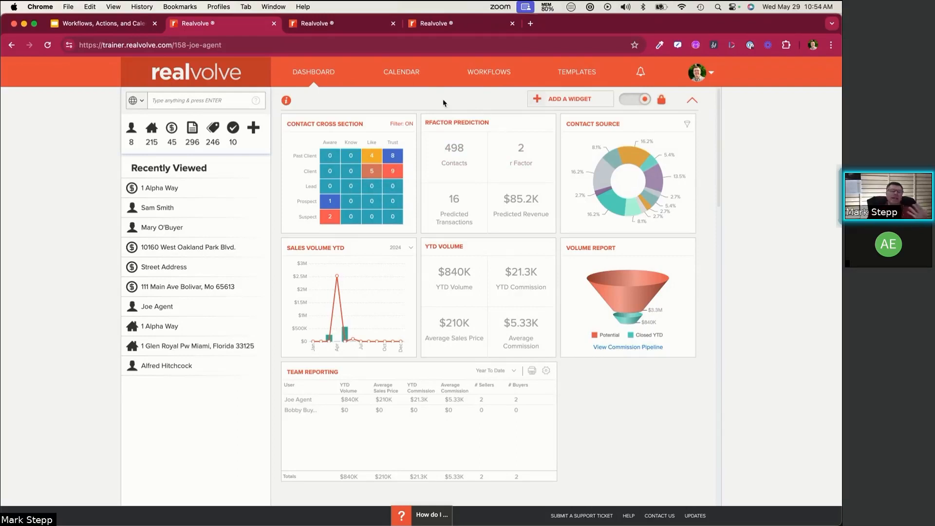
Search the workflows for "office", open Office Hours: Listing Appointment, and expand its activities
{"action": "left_click", "coordinate": [484, 73]}
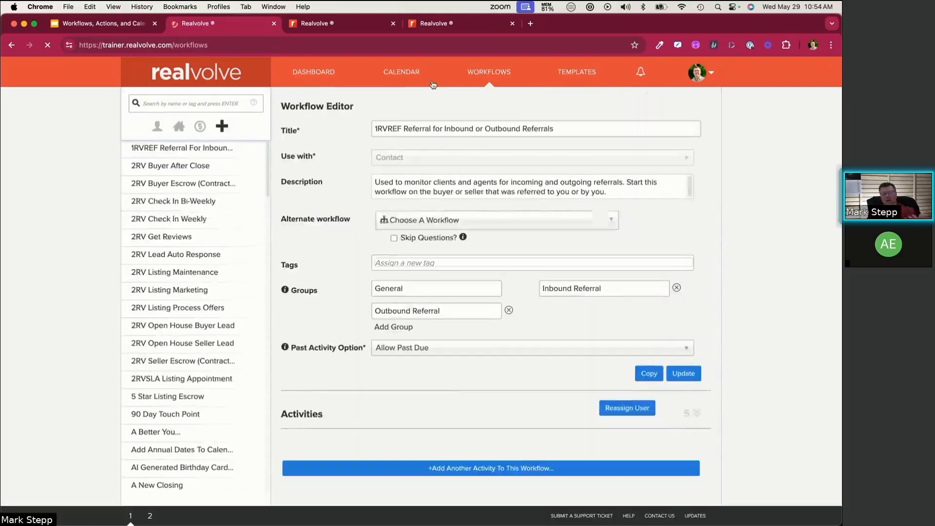
{"action": "type", "text": "o"}
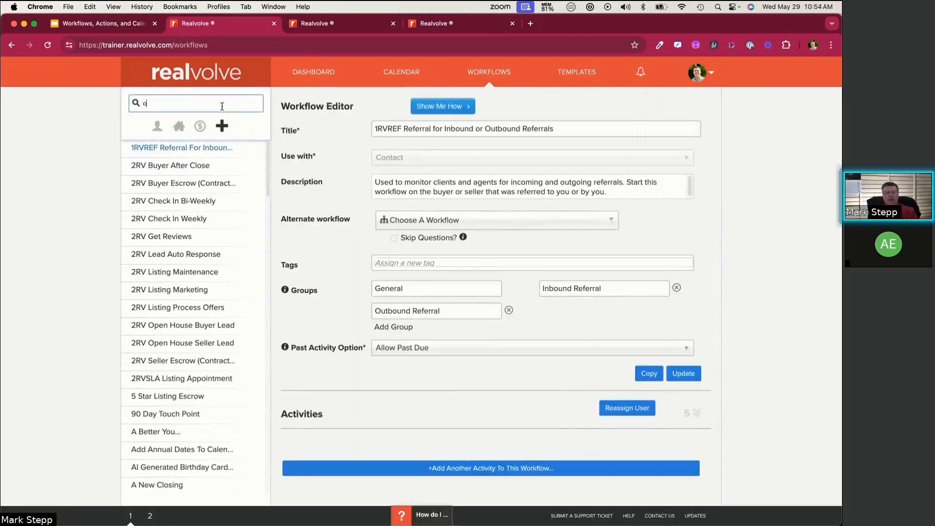
{"action": "type", "text": "ffice"}
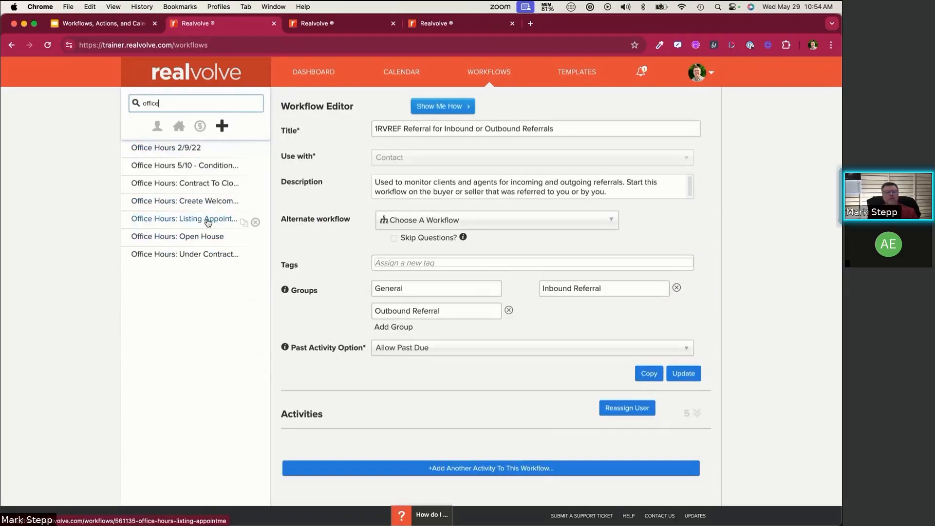
{"action": "left_click", "coordinate": [212, 223]}
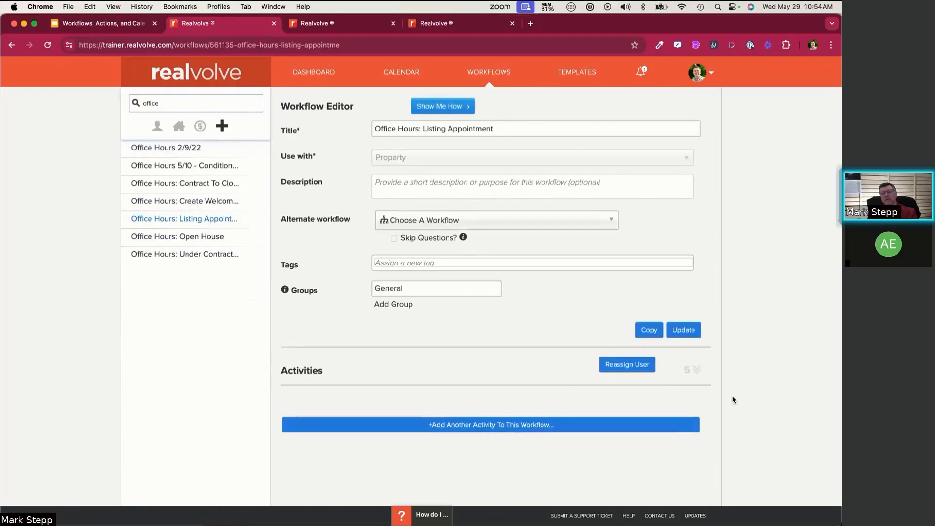
{"action": "left_click", "coordinate": [693, 372]}
{"action": "scroll", "coordinate": [385, 336], "scroll_direction": "down", "scroll_amount": 5}
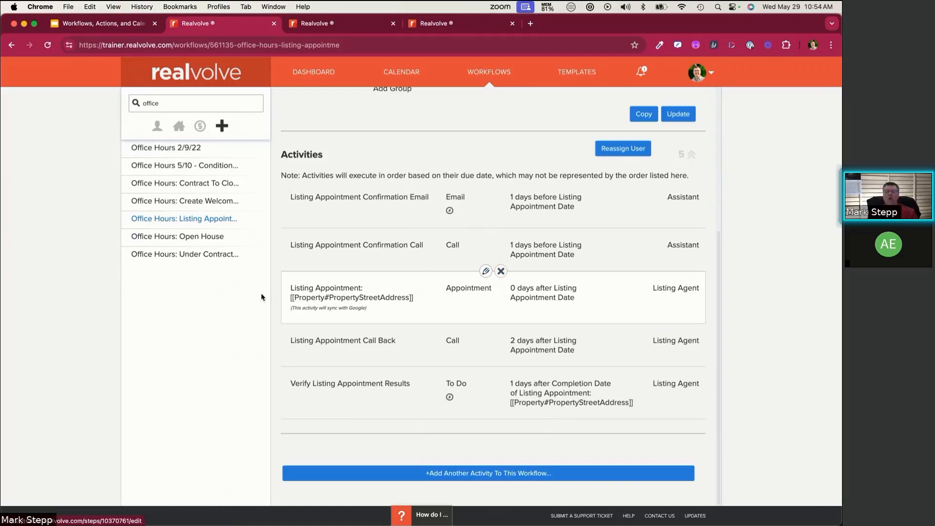
Inspect the settings of the Listing Appointment activity, including its checklist and Google sync option, and close it without saving
{"action": "left_click", "coordinate": [485, 272]}
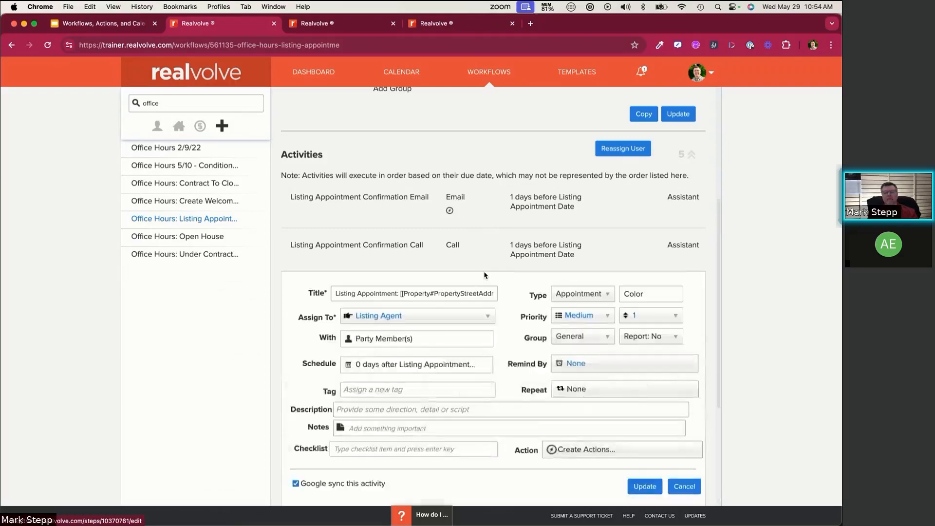
{"action": "scroll", "coordinate": [341, 270], "scroll_direction": "down", "scroll_amount": 4}
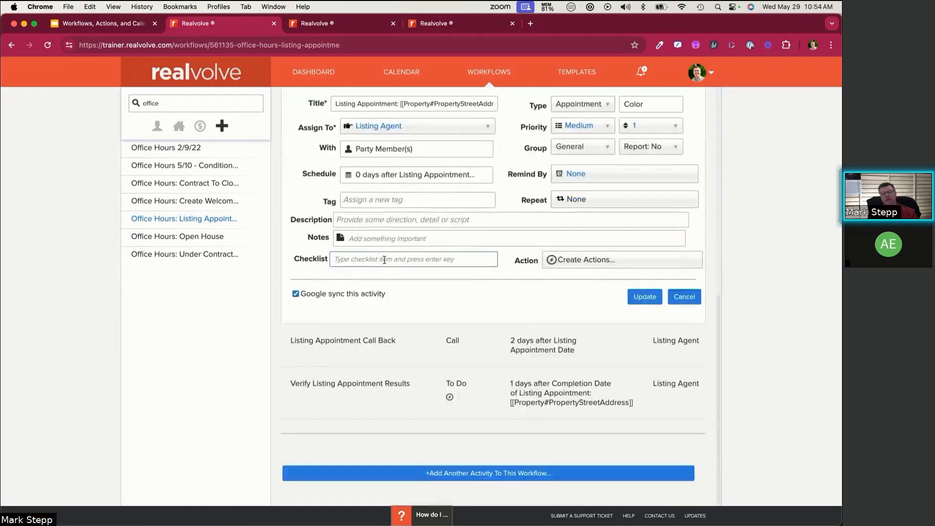
{"action": "left_click", "coordinate": [685, 297]}
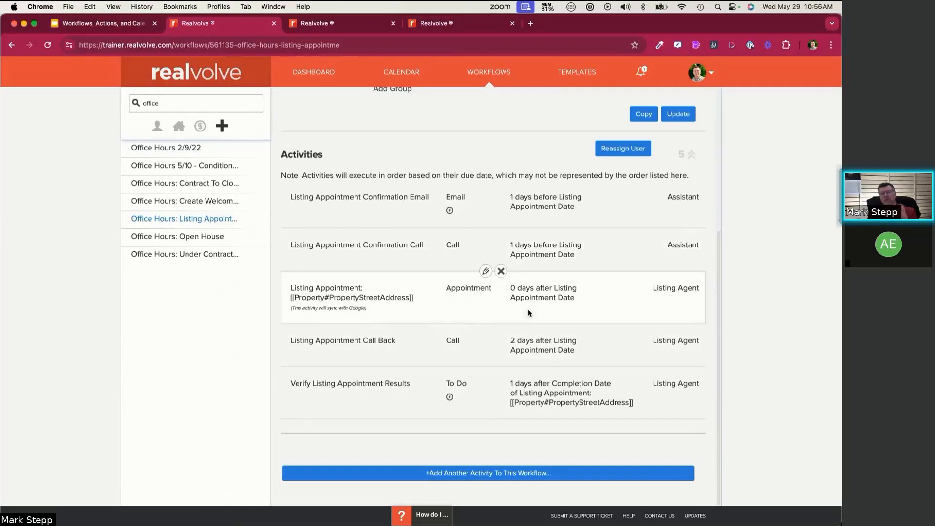
Review the listing appointment workflow's general settings and the schedule of its activities
{"action": "scroll", "coordinate": [531, 316], "scroll_direction": "up", "scroll_amount": 3}
{"action": "scroll", "coordinate": [534, 326], "scroll_direction": "up", "scroll_amount": 2}
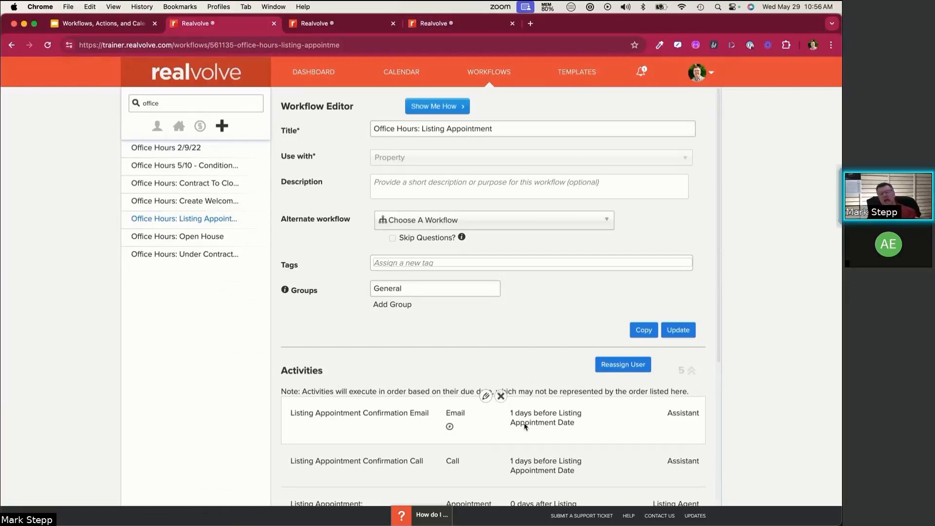
{"action": "scroll", "coordinate": [560, 438], "scroll_direction": "down", "scroll_amount": 1}
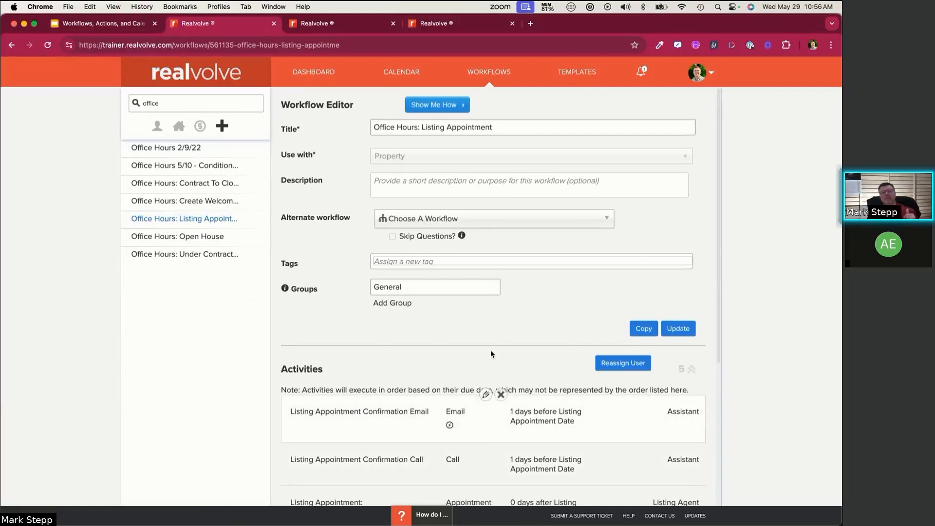
{"action": "scroll", "coordinate": [490, 355], "scroll_direction": "down", "scroll_amount": 5}
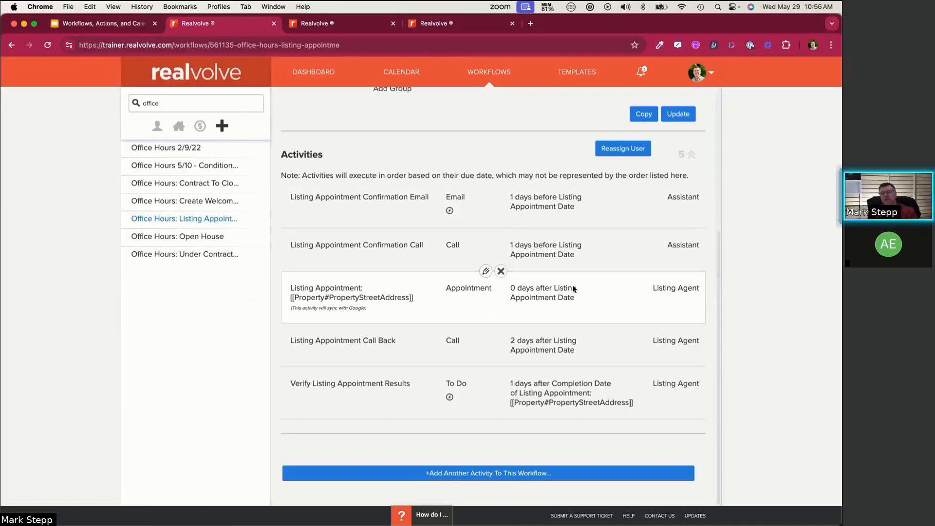
Switch to the Workflows, Actions, and Calendar presentation in Google Slides and show the Premium Services slide
{"action": "left_click", "coordinate": [117, 23]}
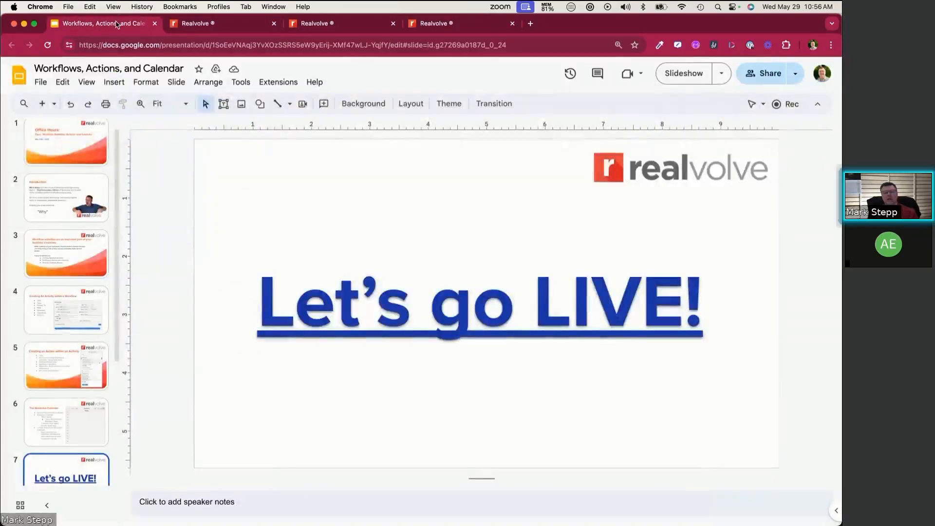
{"action": "scroll", "coordinate": [77, 337], "scroll_direction": "down", "scroll_amount": 4}
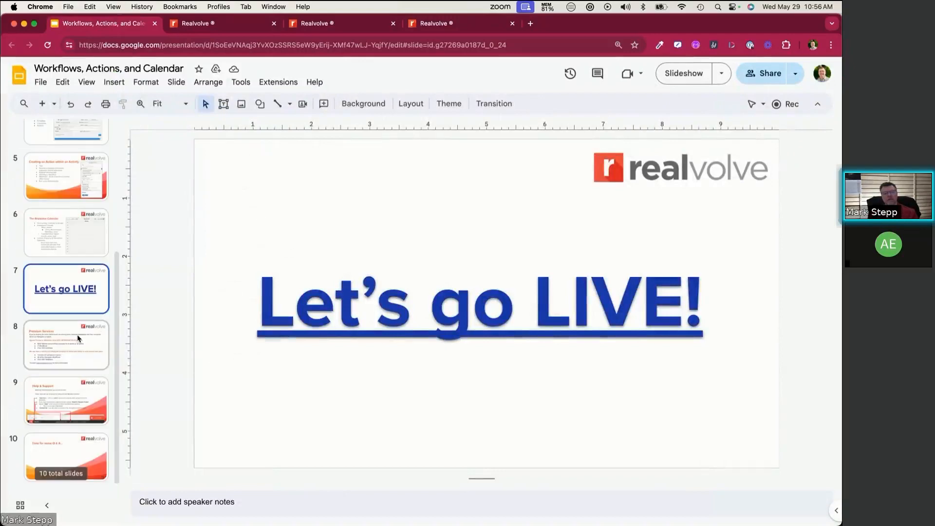
{"action": "left_click", "coordinate": [77, 337]}
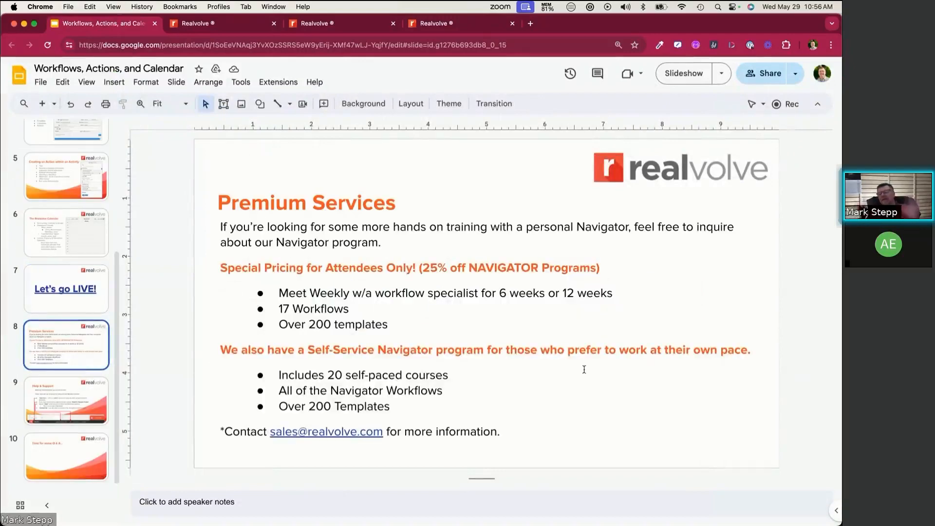